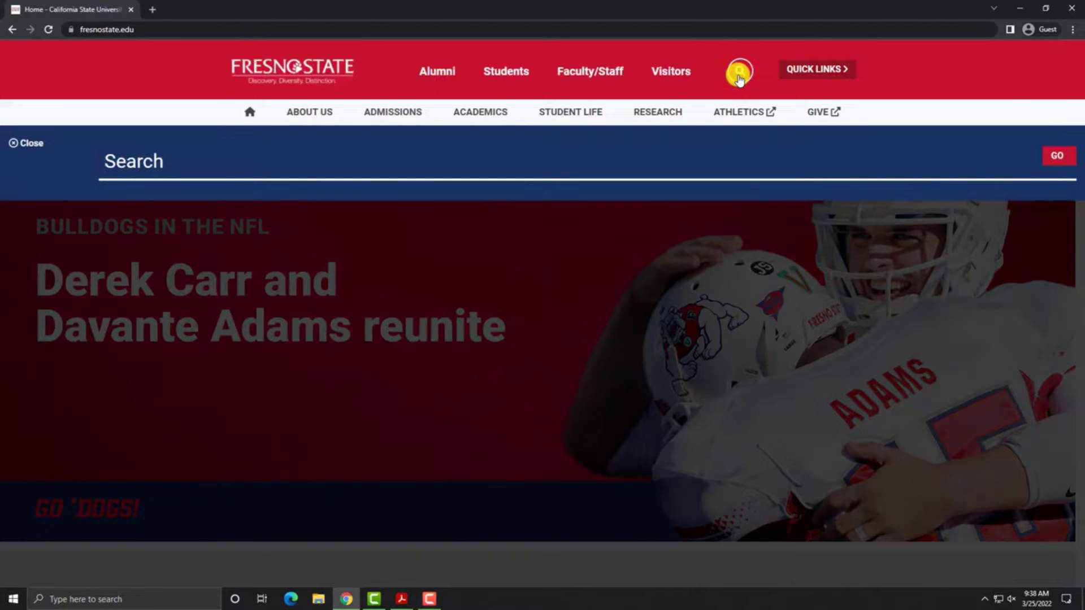
Step: Search the Fresno State site for CPHS and open the Human Subjects page
type("CPHS")
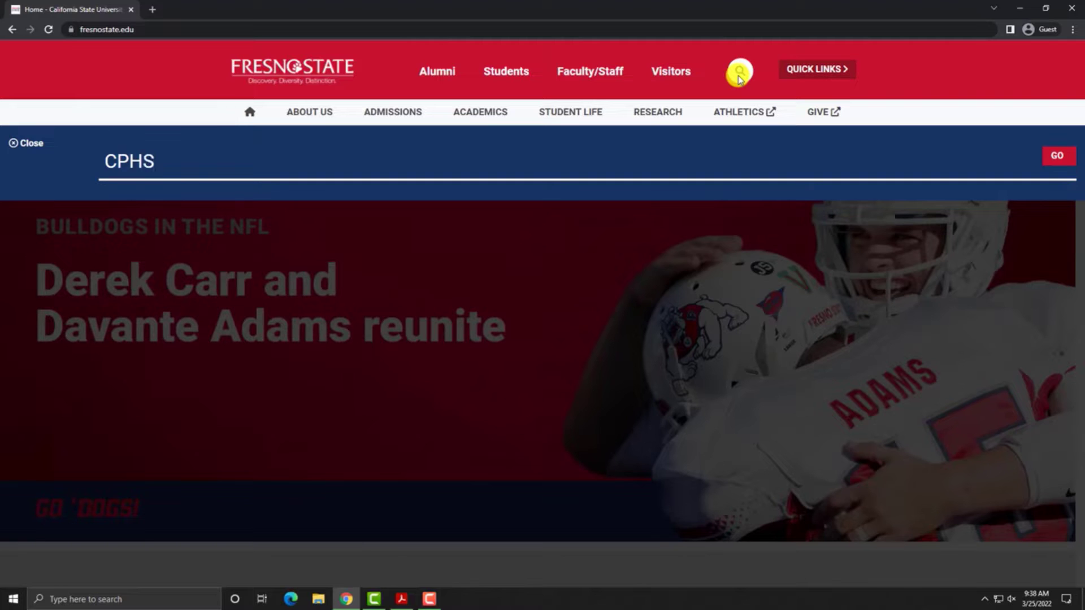
key("Return")
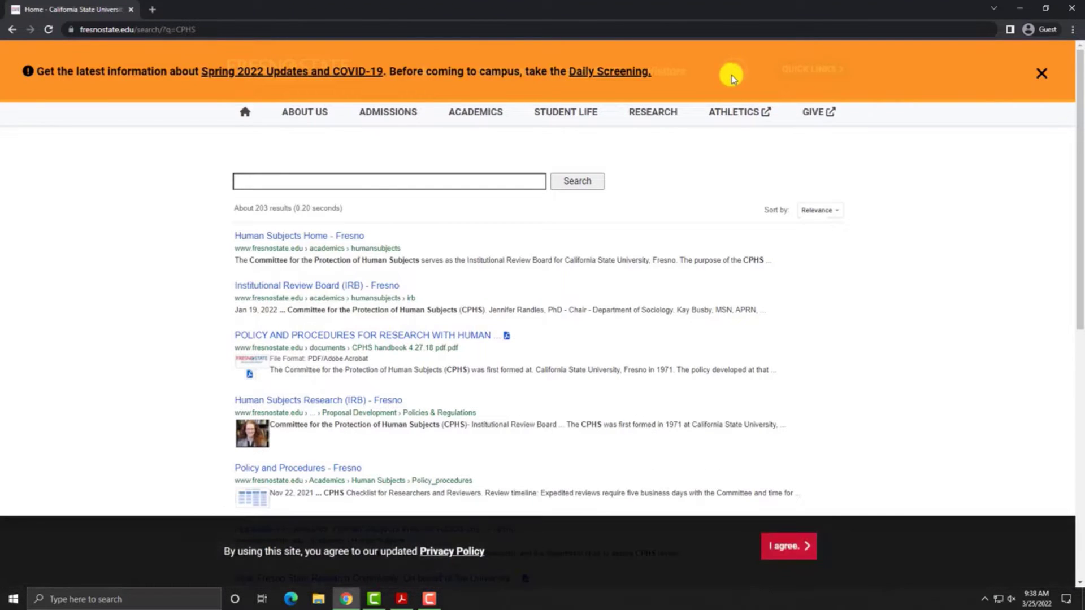
left_click(320, 237)
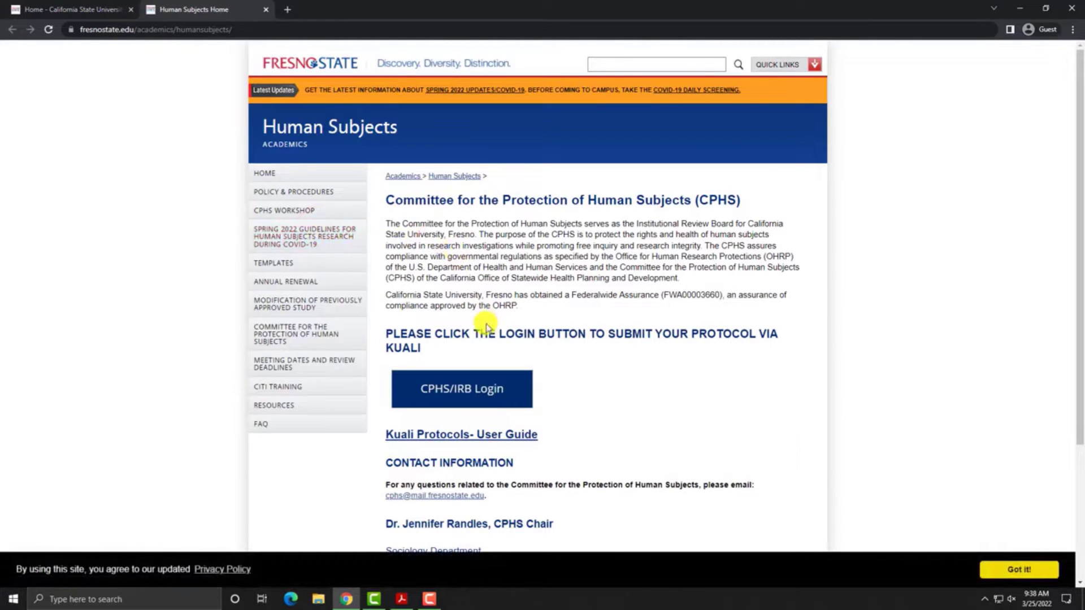
Step: Sign in to CPHS/IRB with the campus username and password, and accept the information release
left_click(487, 389)
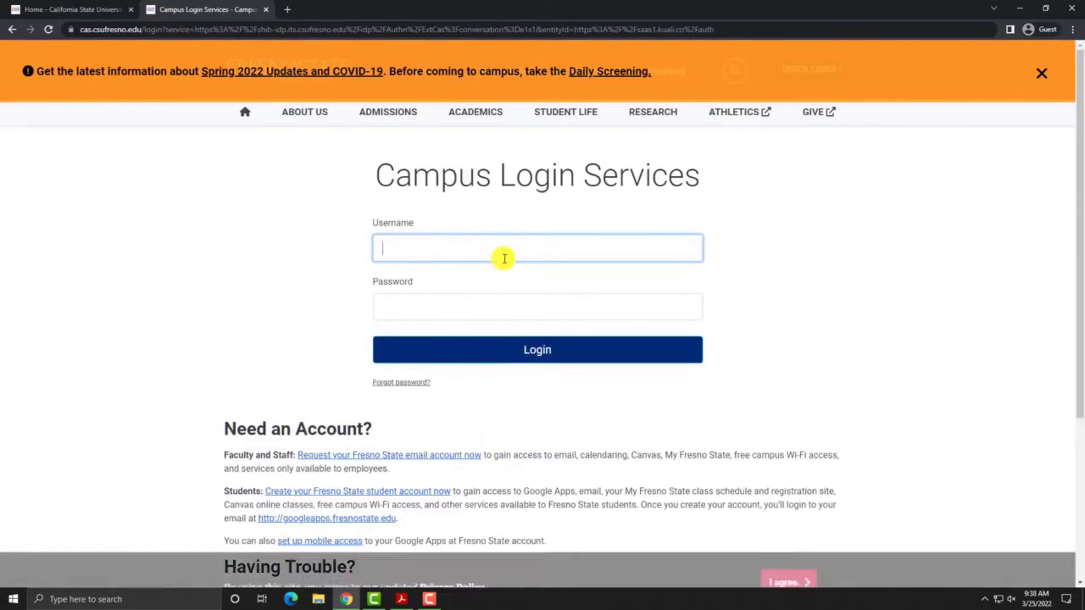
left_click(507, 250)
type("icaro")
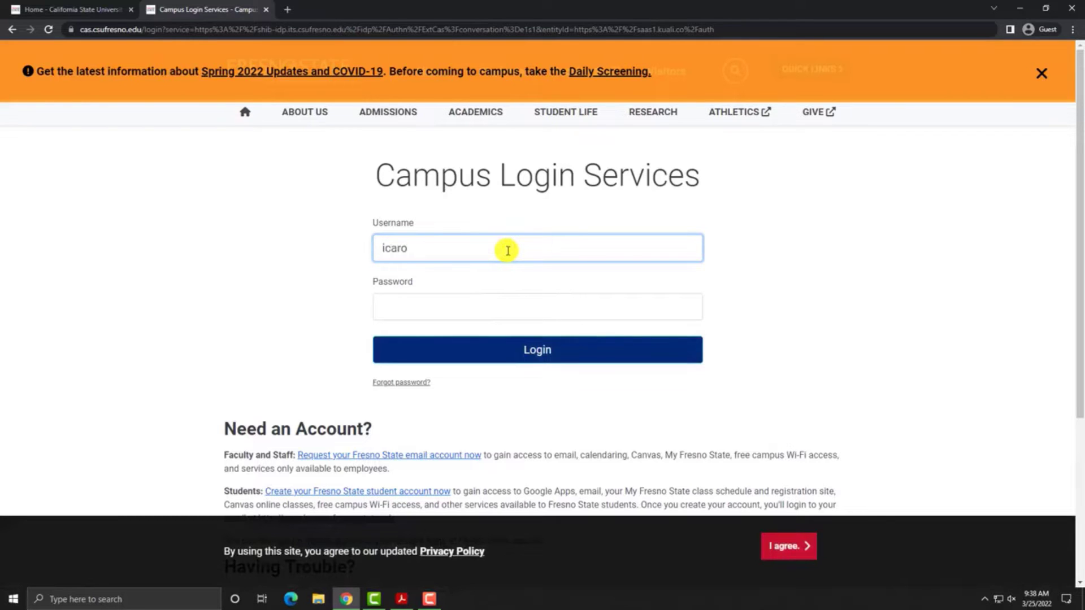
key("Tab")
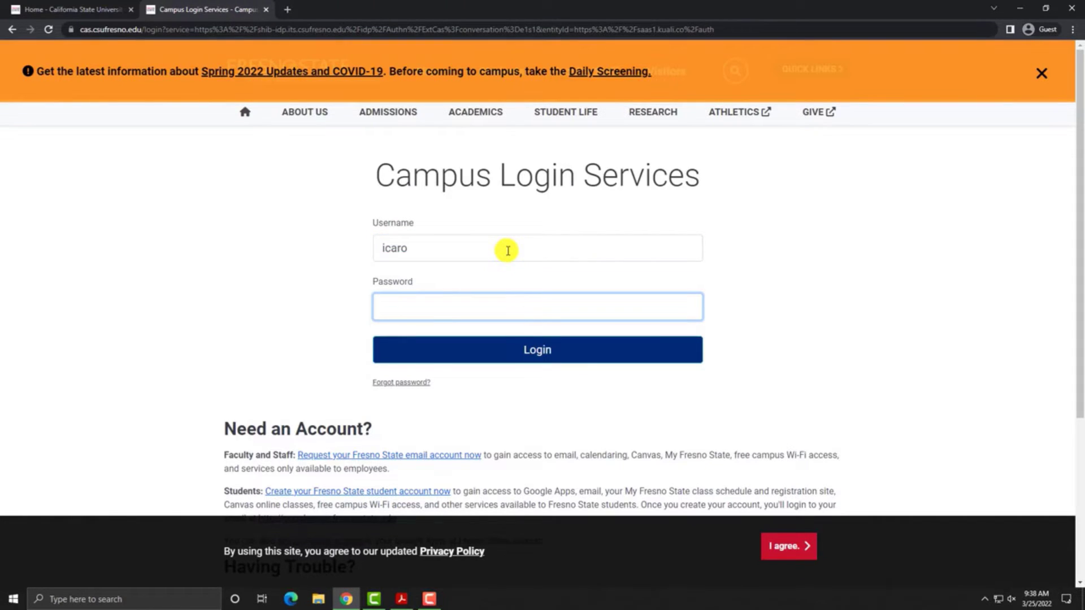
type("••••••••••••")
key("Return")
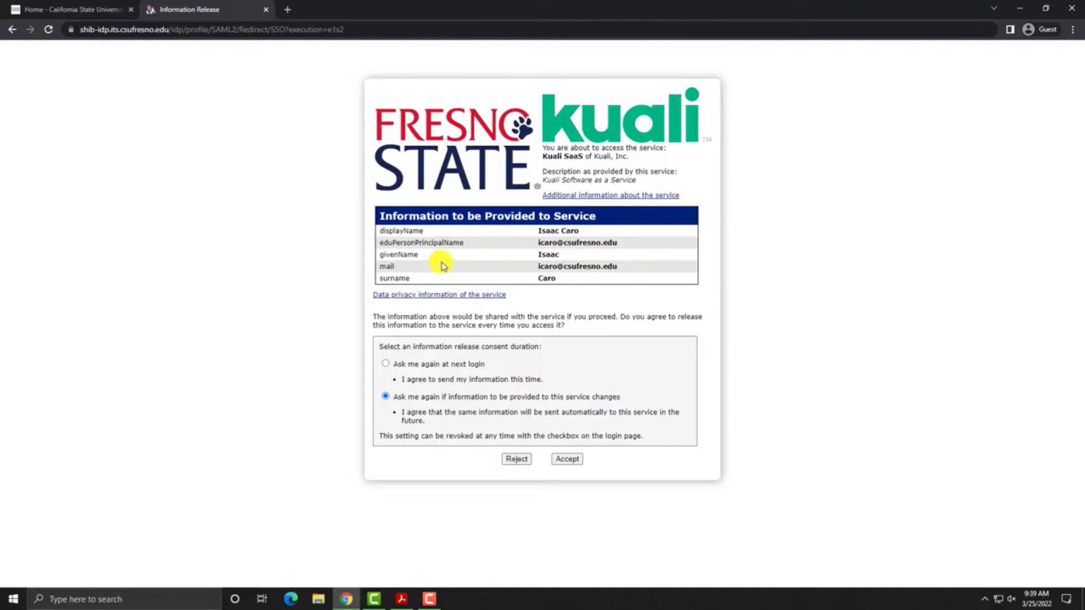
left_click(568, 460)
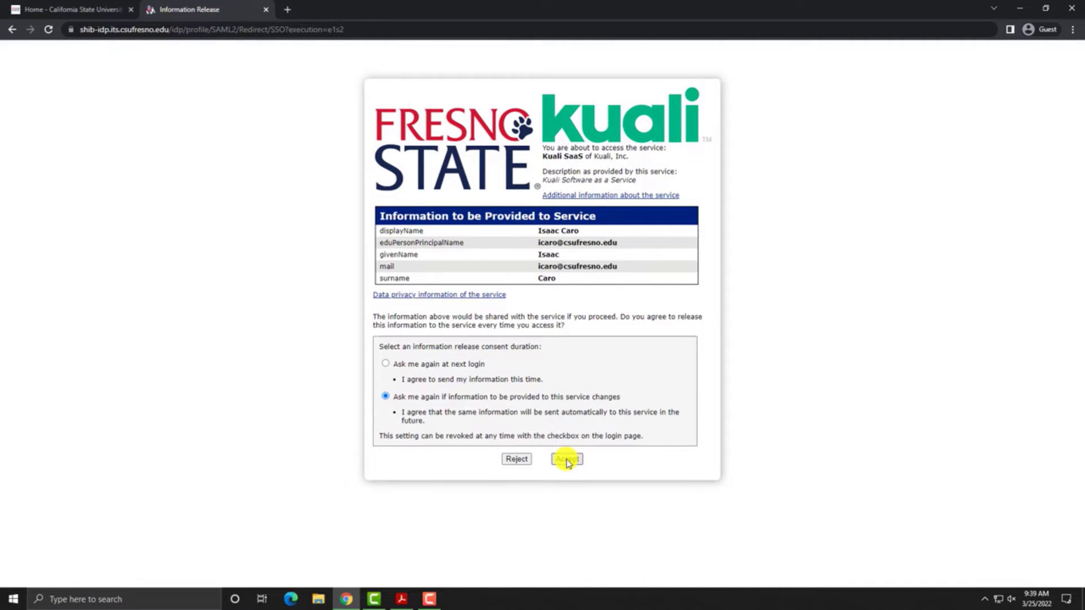
left_click(567, 460)
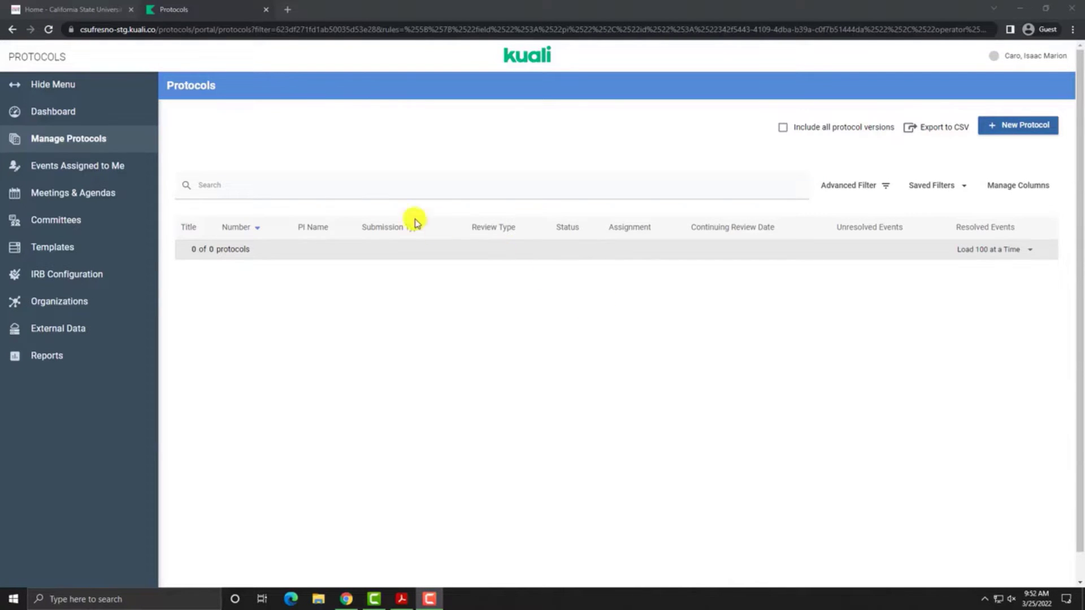
Step: Start a new IRB protocol and set the matching researcher as Principal Investigator
left_click(69, 140)
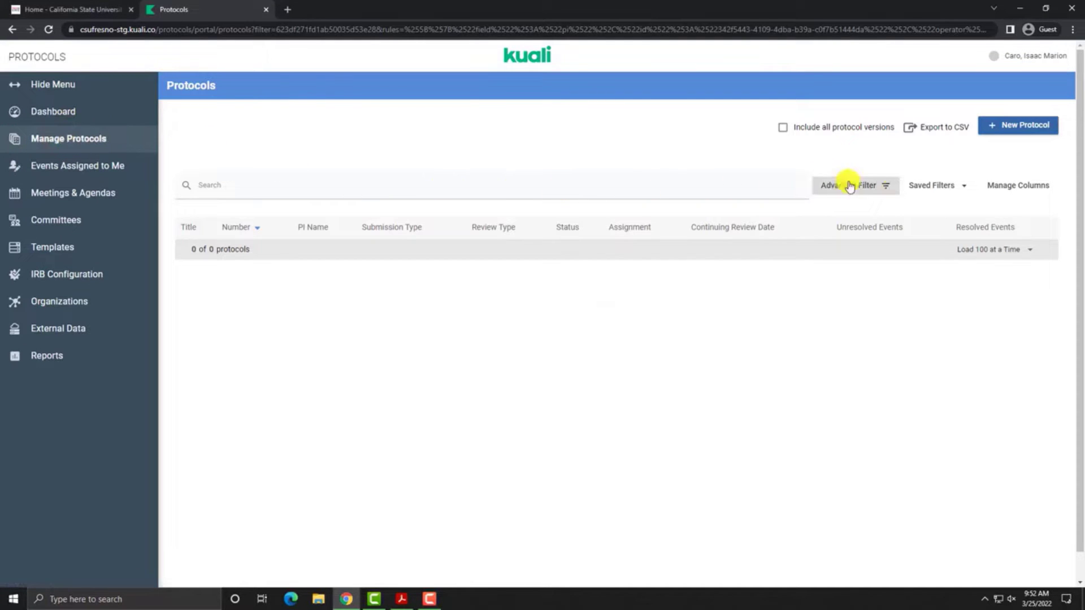
left_click(1023, 130)
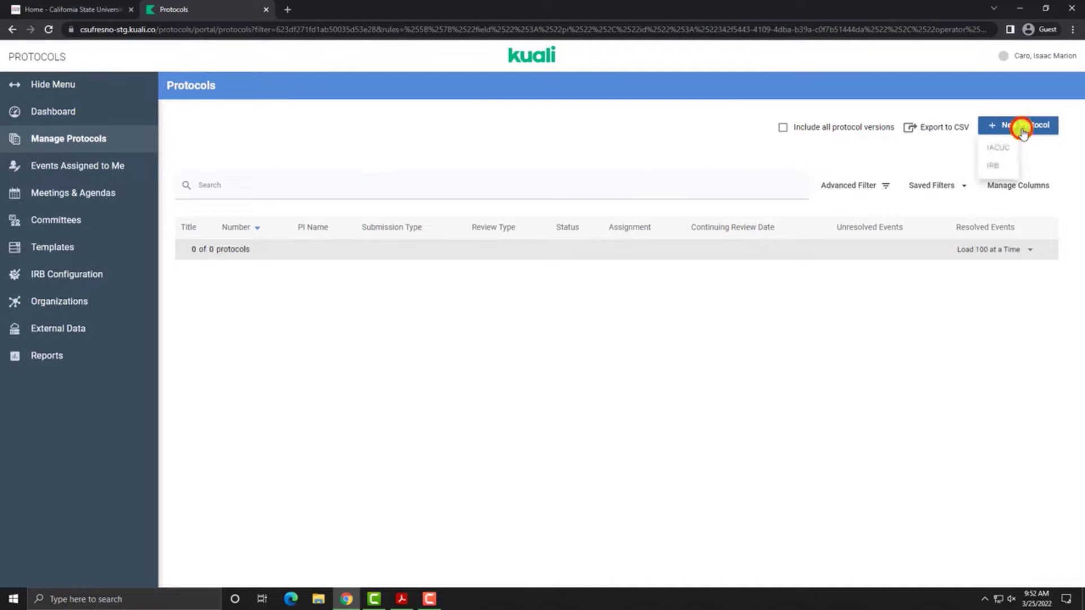
left_click(998, 169)
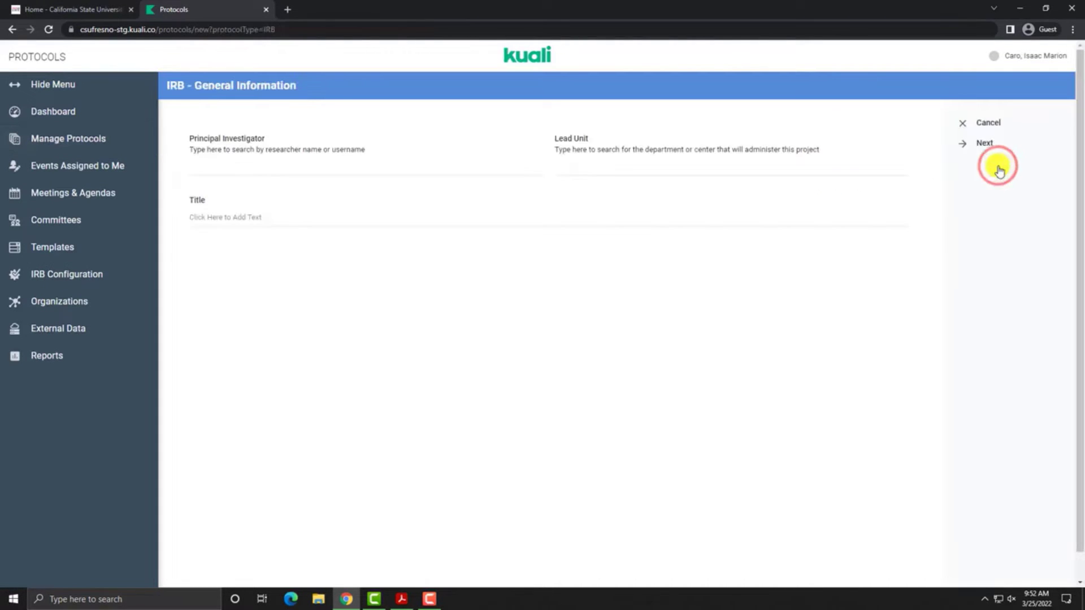
left_click(311, 168)
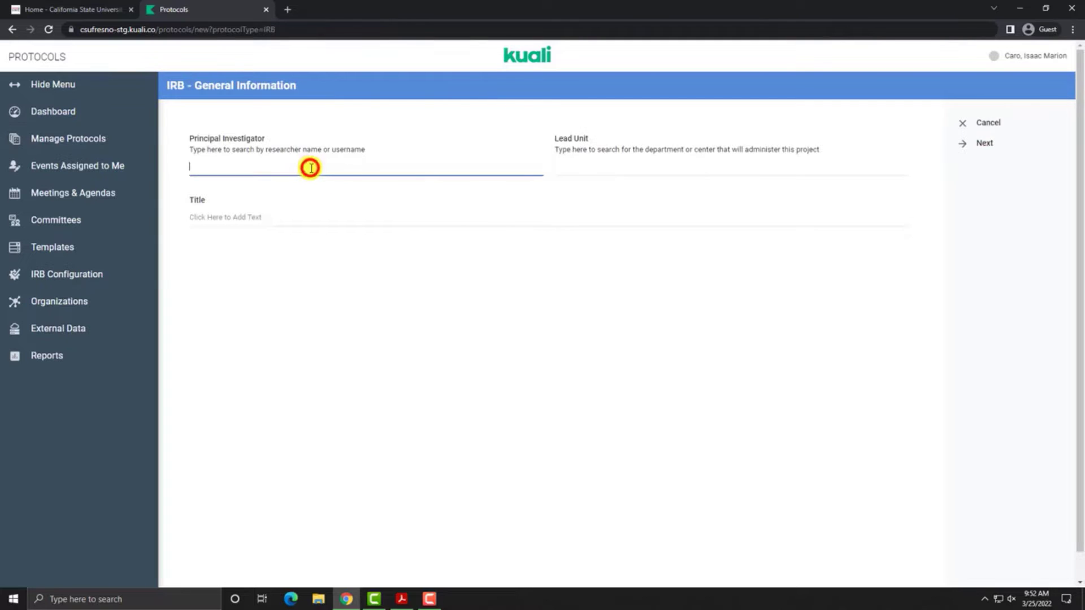
type("caro")
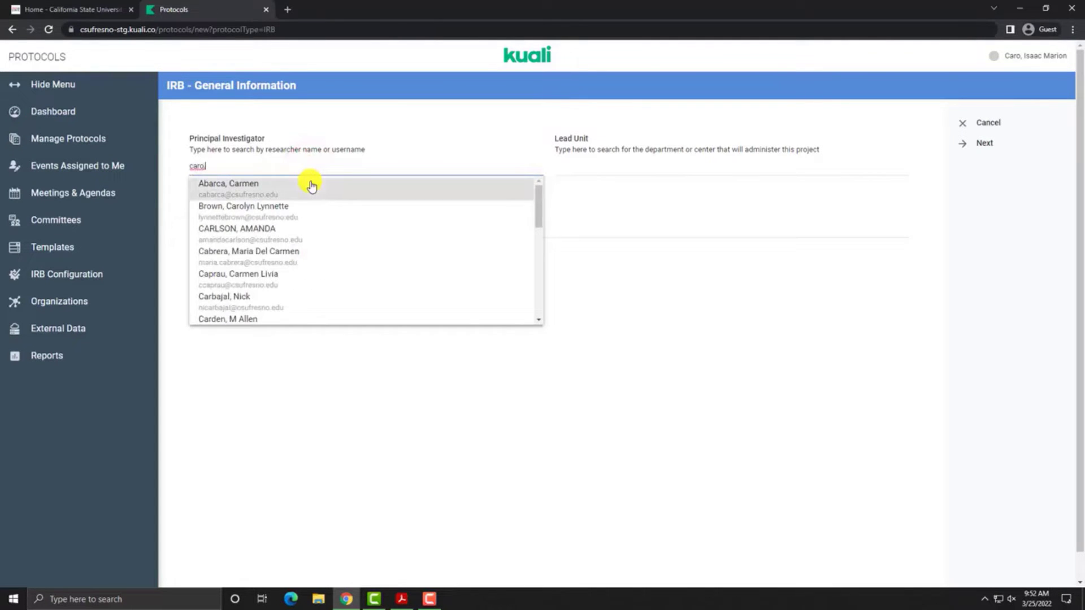
type(",")
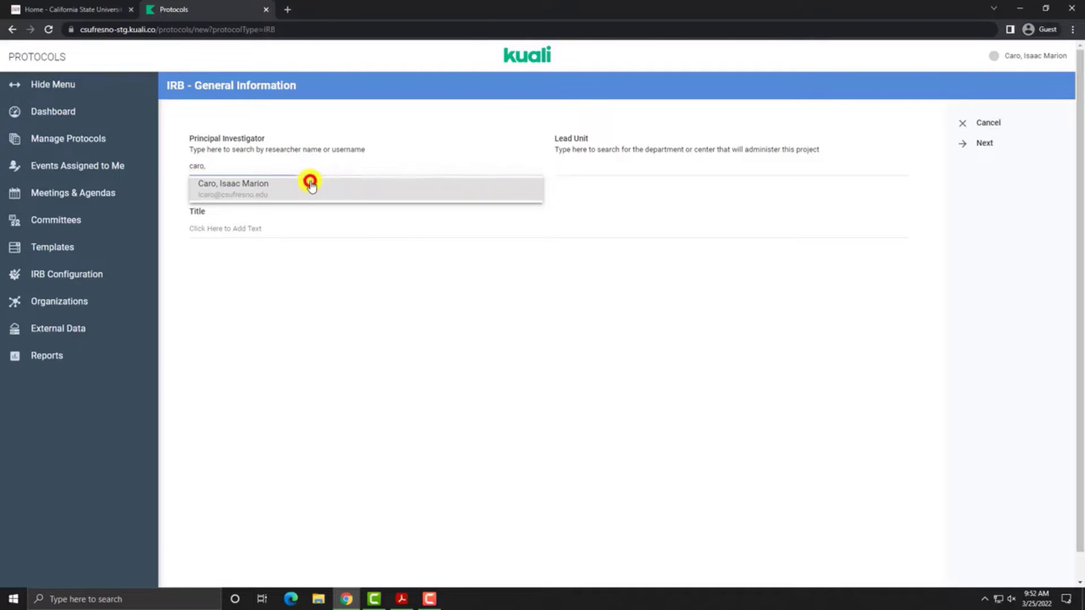
left_click(311, 186)
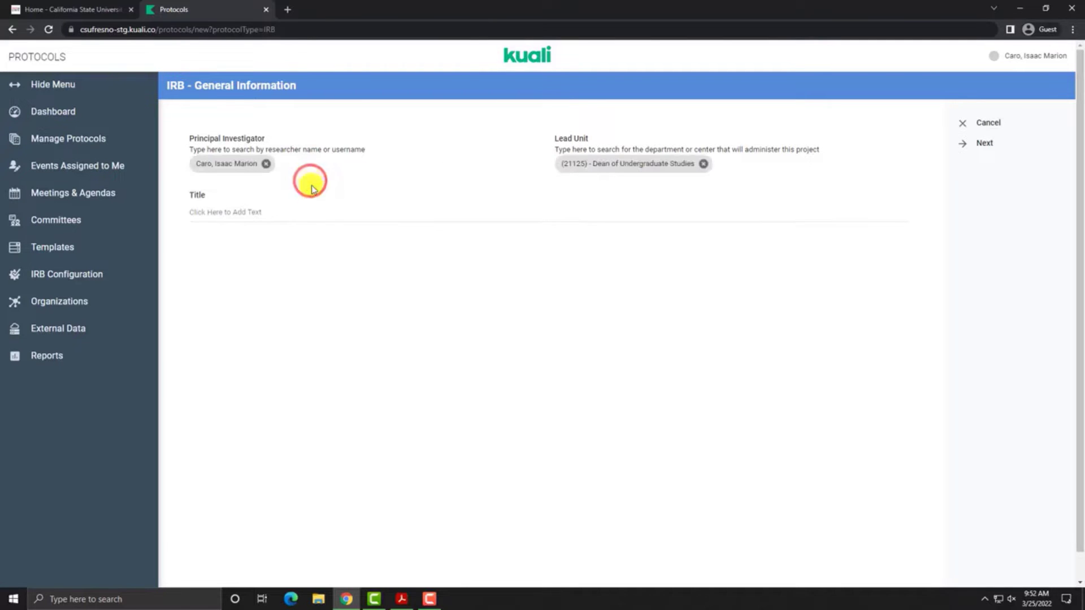
Step: Replace the lead unit with College of Ag Sciences & Tech, title it 'Test', and save
left_click(705, 165)
left_click(704, 165)
type("C")
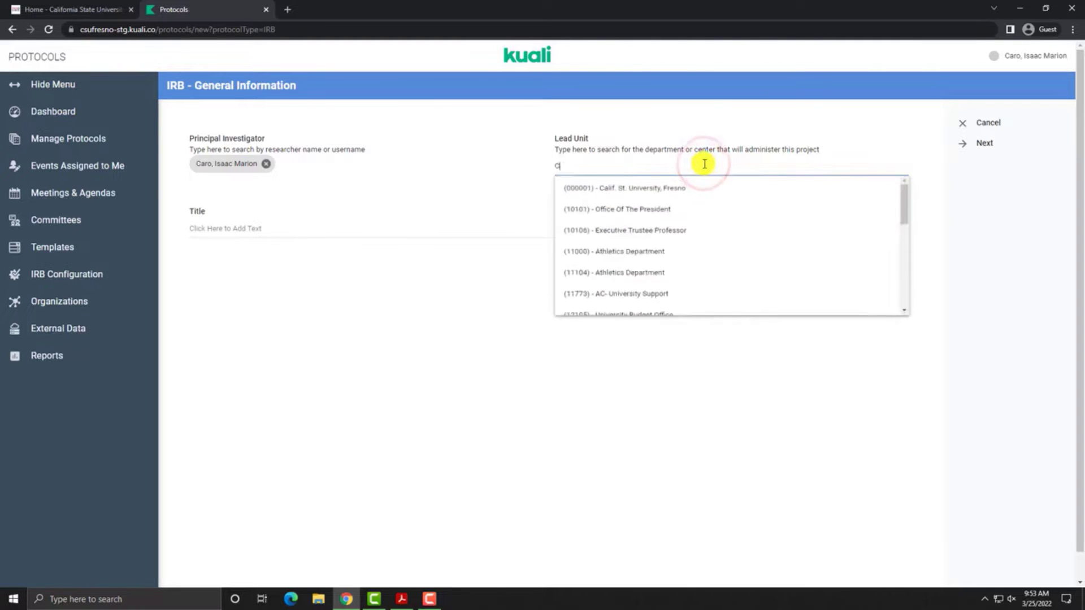
type("olleg")
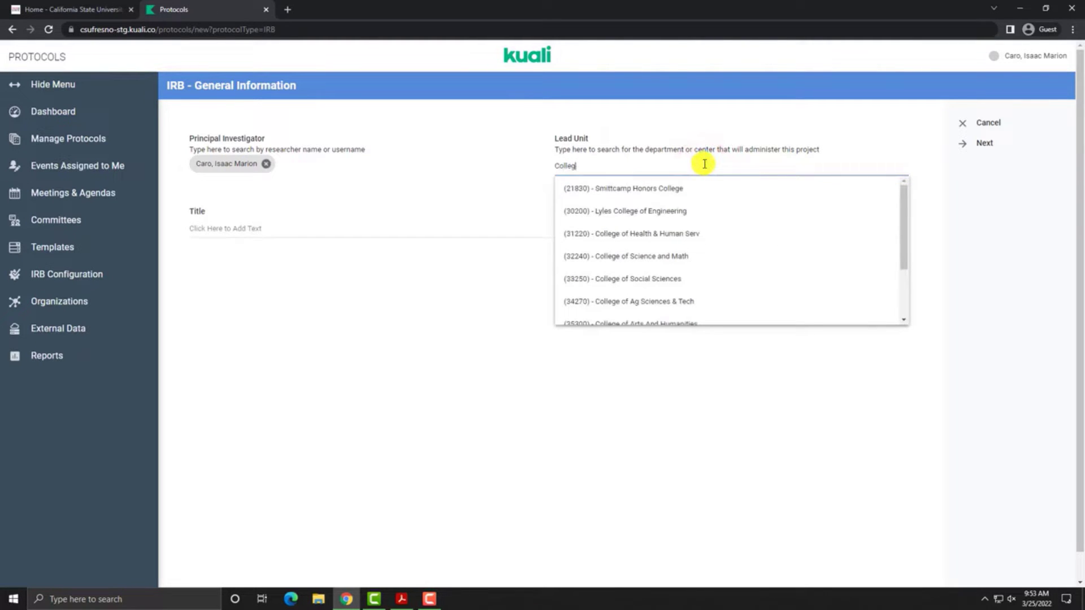
left_click(720, 303)
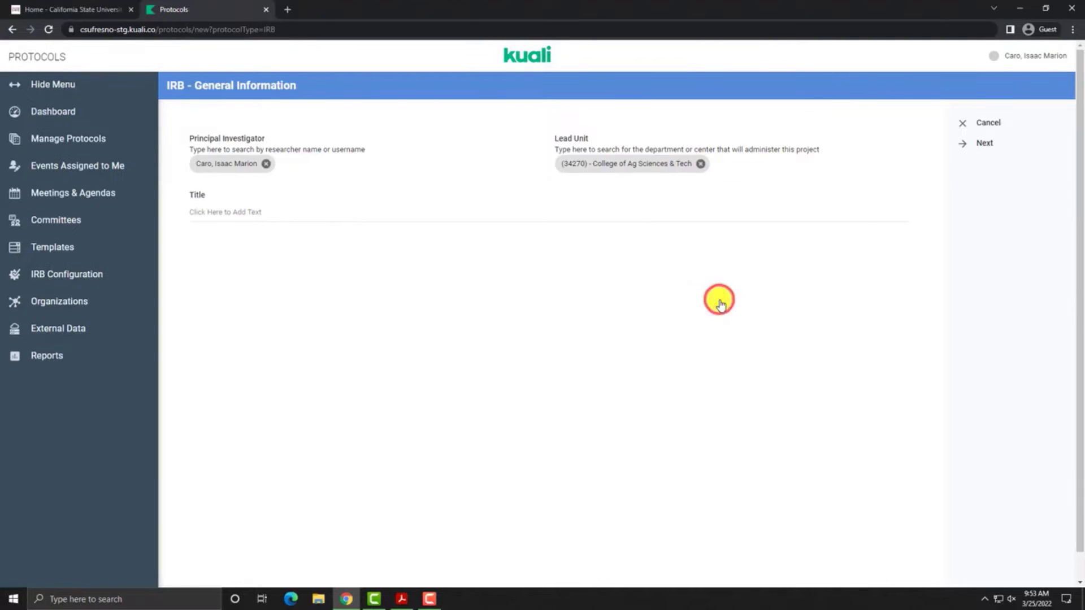
left_click(385, 212)
type("Test")
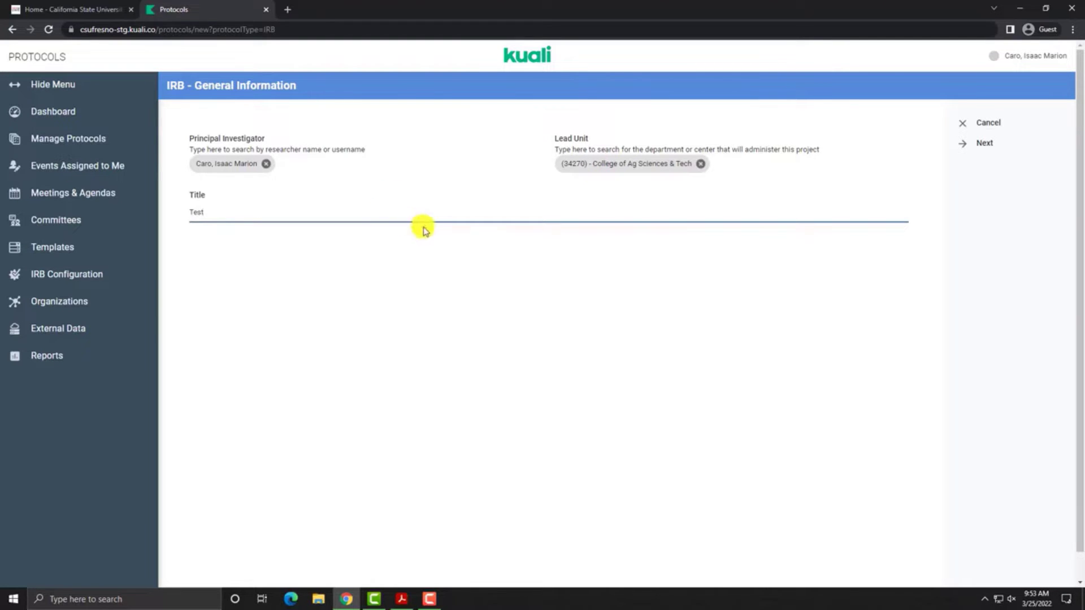
left_click(998, 148)
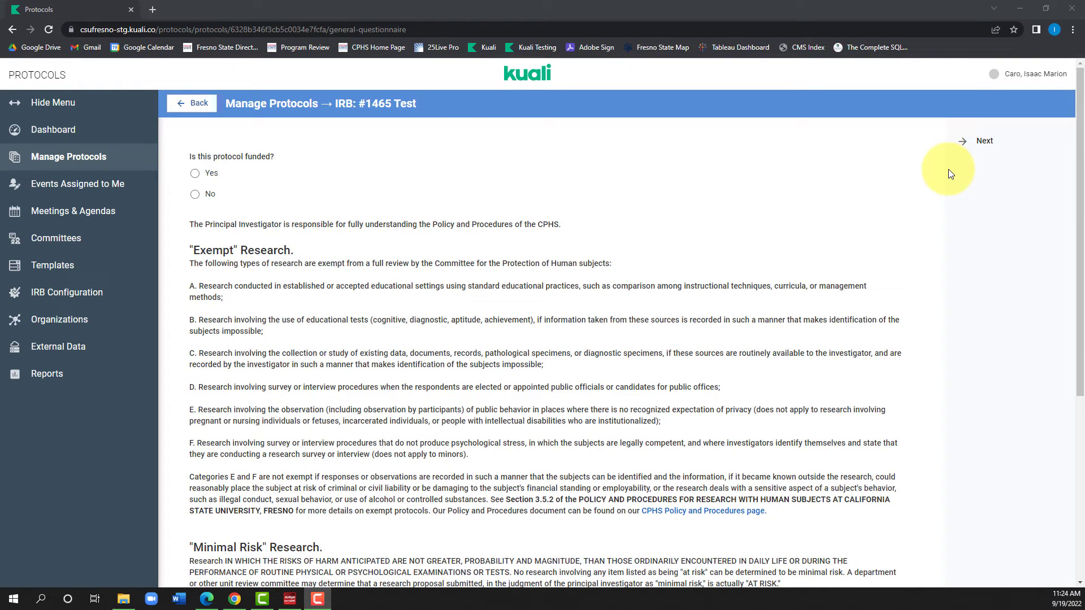
Step: Answer the funding question No, discarding the briefly entered 'Funding Agency'
left_click(195, 174)
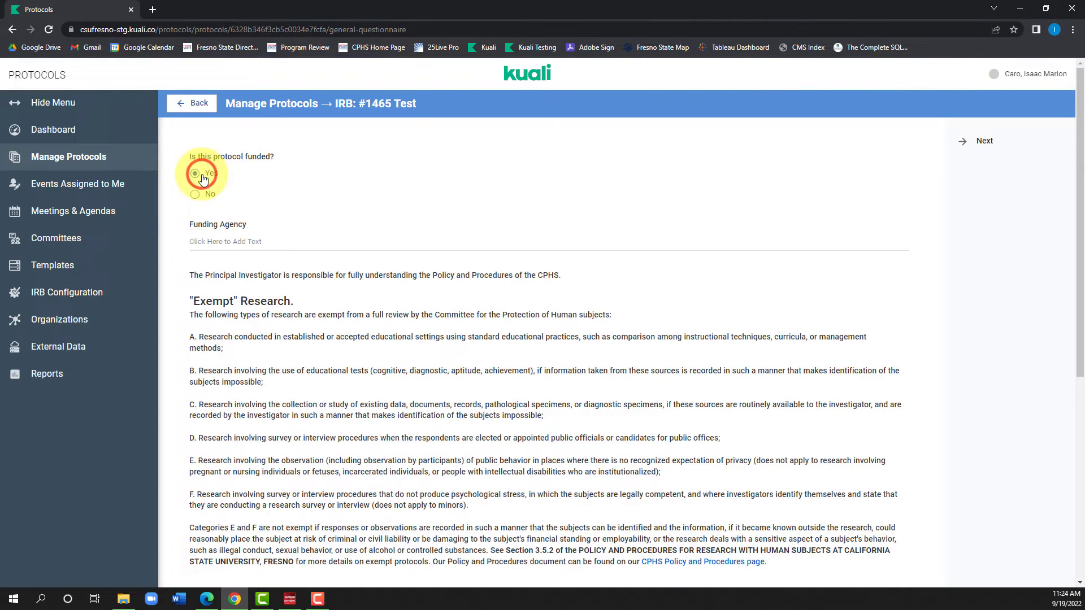
left_click(230, 241)
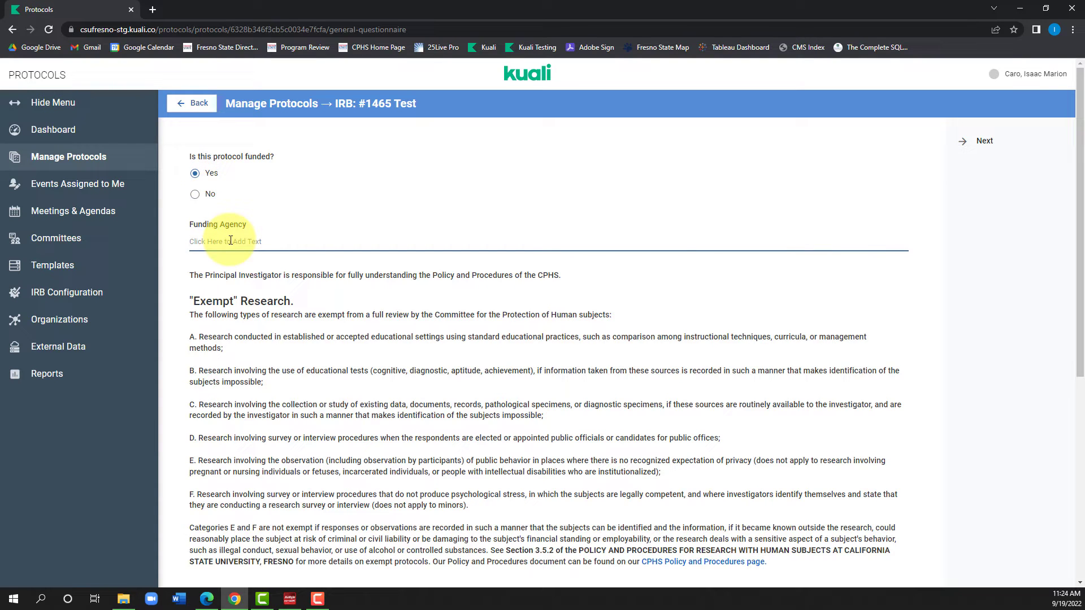
type("Funding Agency")
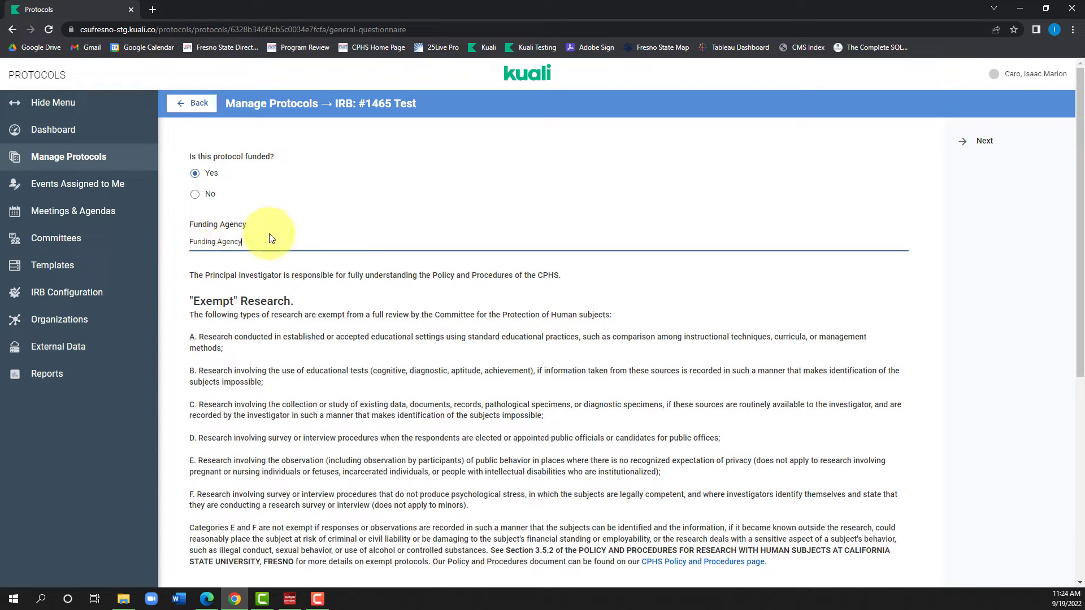
left_click(209, 194)
left_click(195, 194)
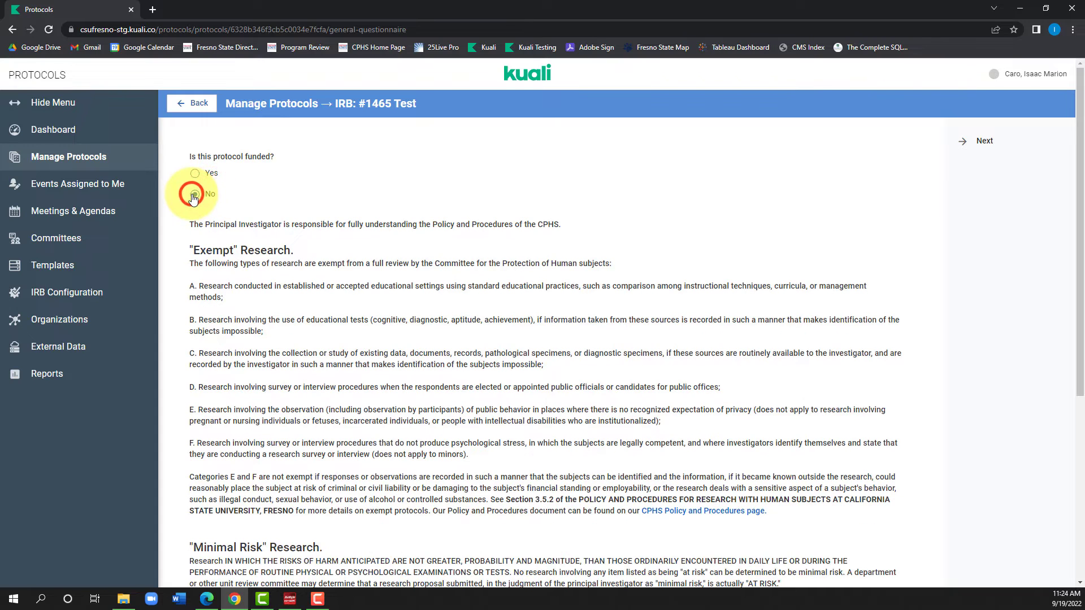
scroll(219, 193, "down", 5)
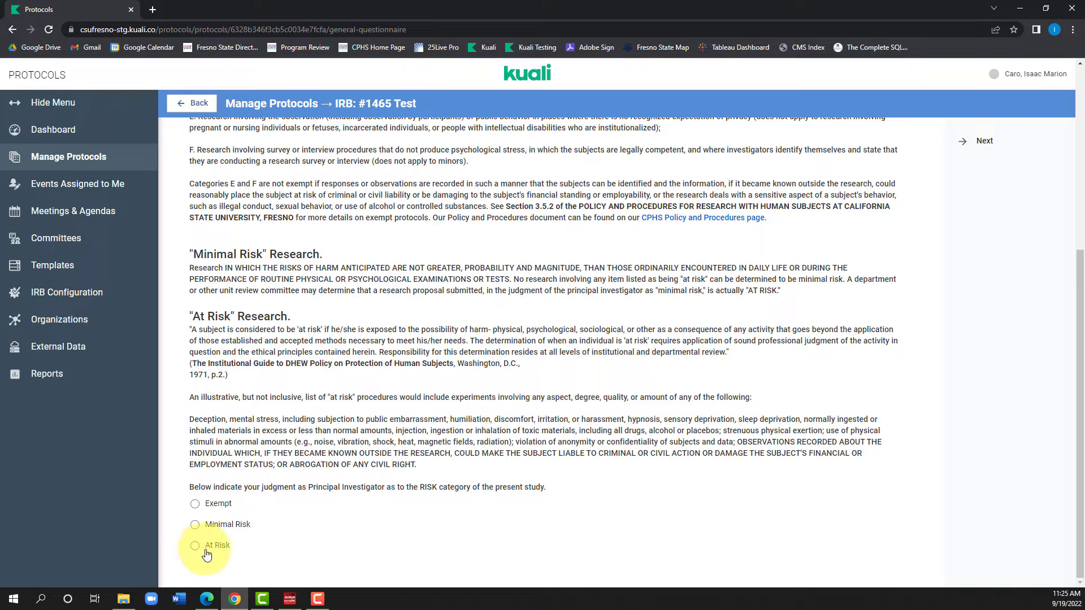
Step: Tick exempt Categories A and B, set the risk category to Minimal Risk, and continue
left_click(219, 505)
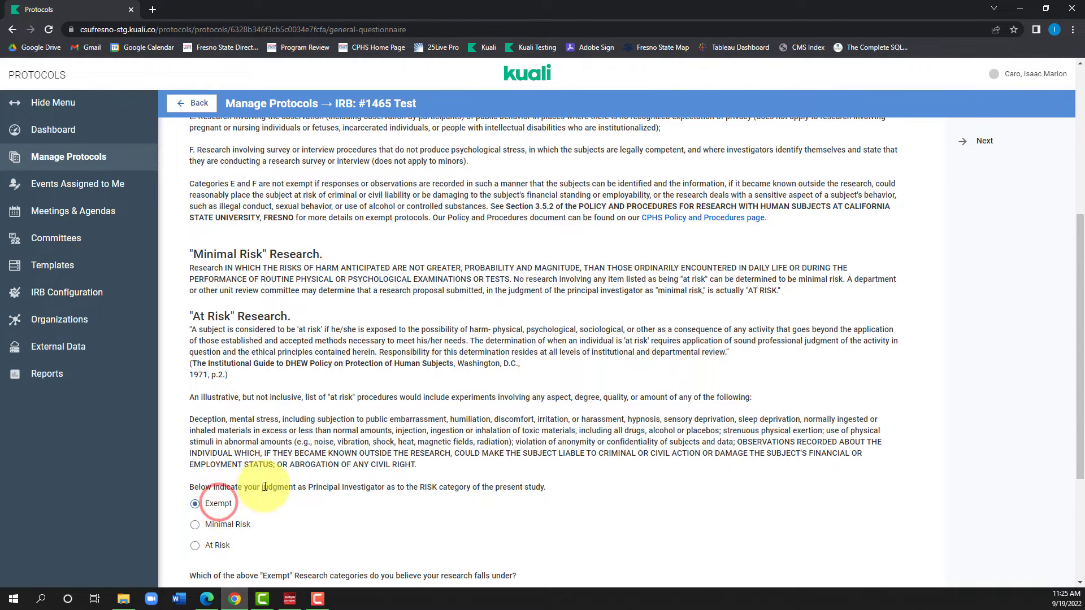
scroll(261, 484, "down", 2)
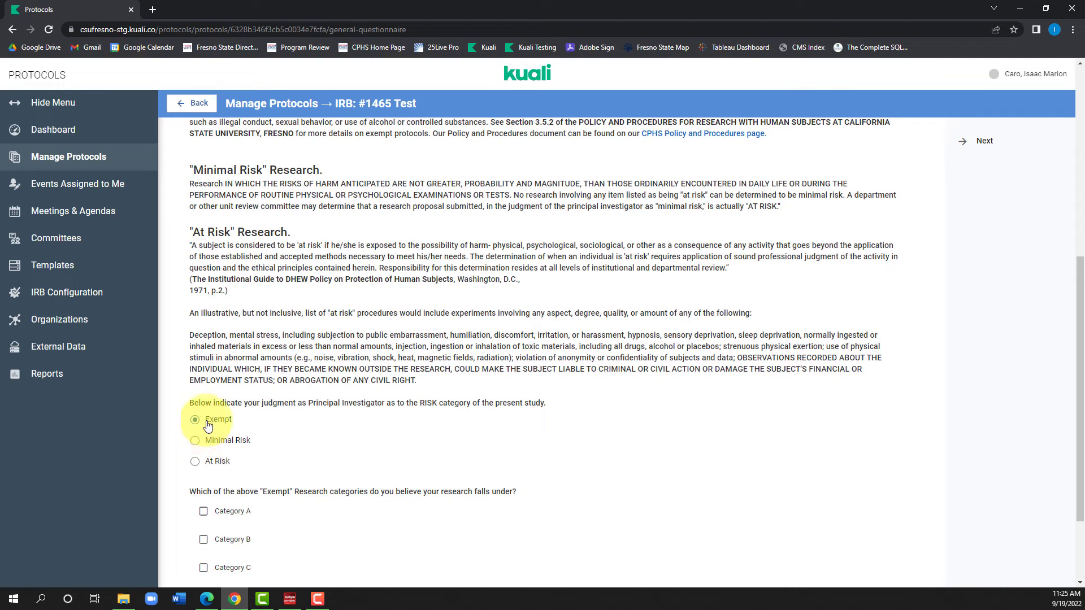
scroll(256, 487, "down", 2)
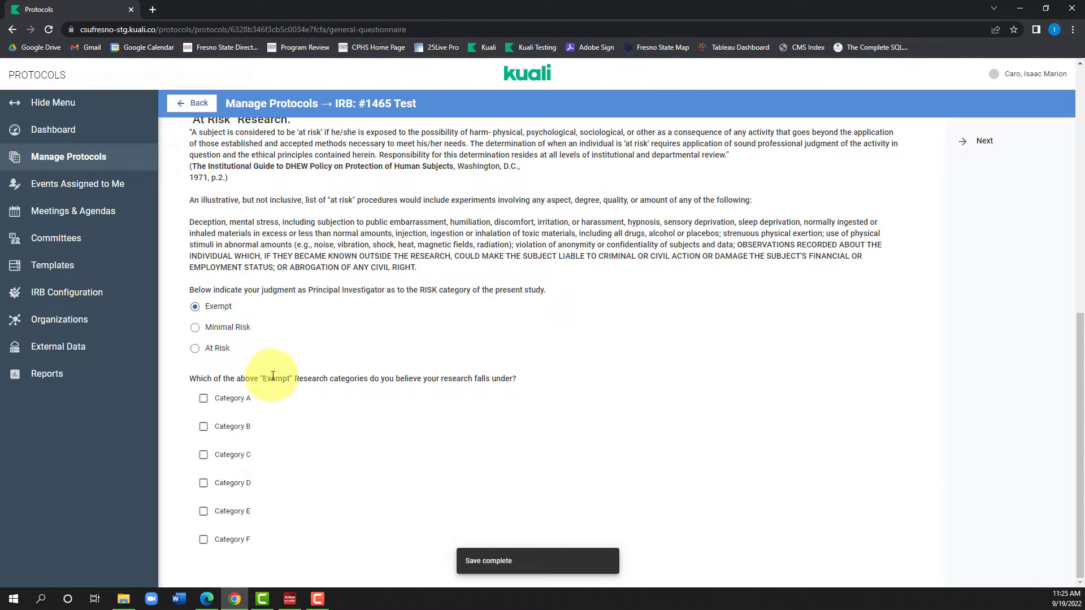
scroll(297, 508, "up", 9)
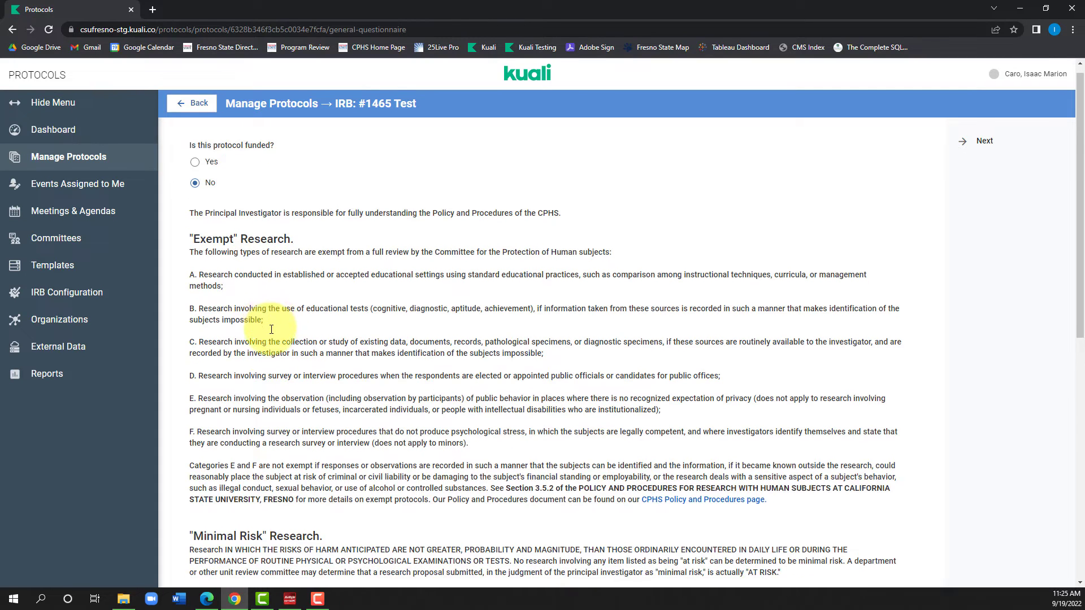
scroll(274, 329, "down", 9)
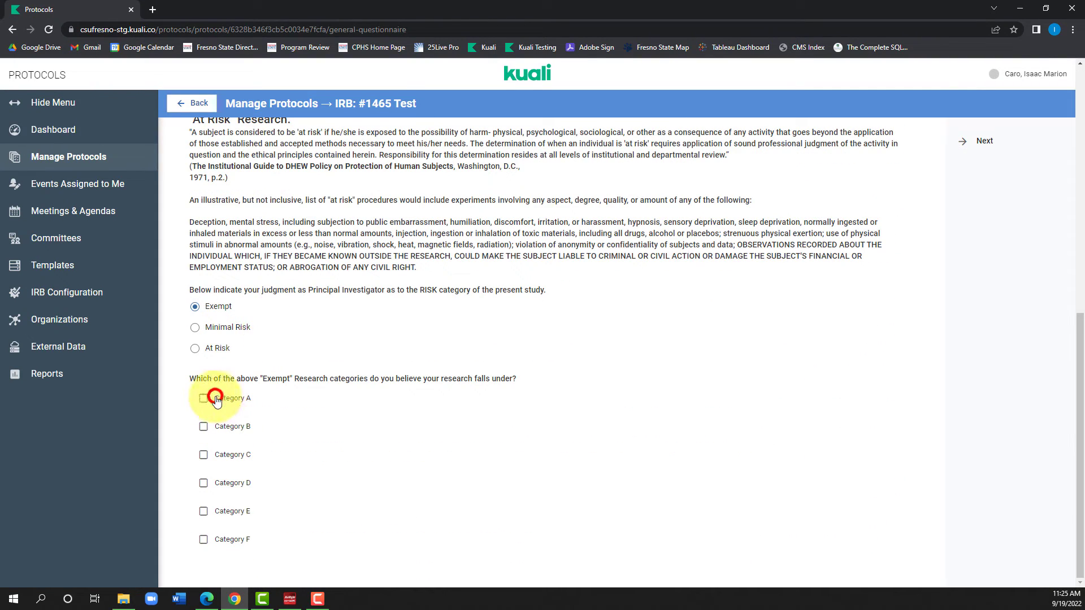
left_click(217, 399)
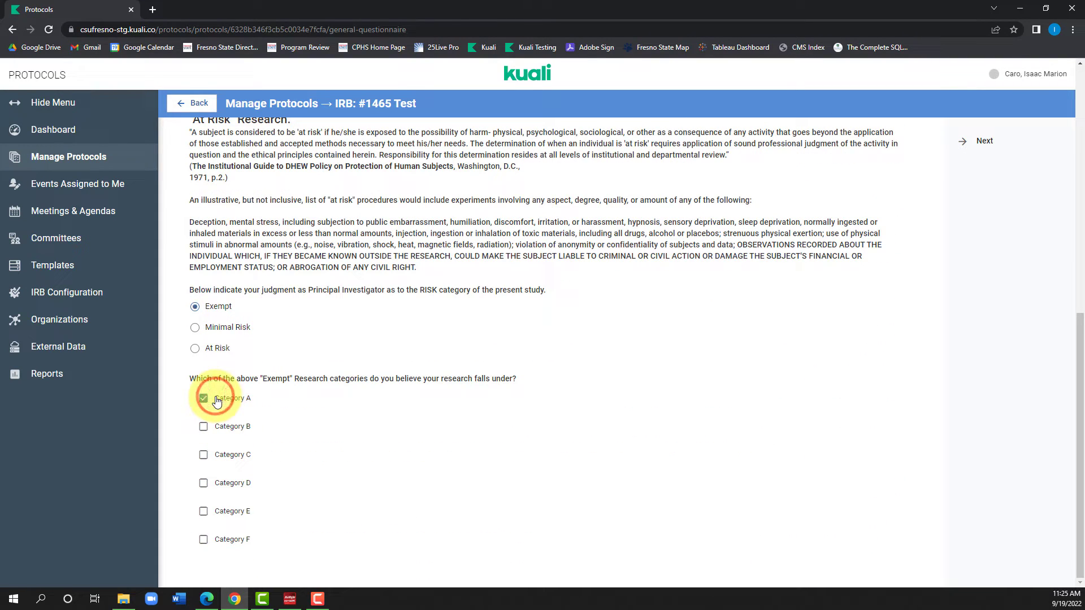
left_click(231, 430)
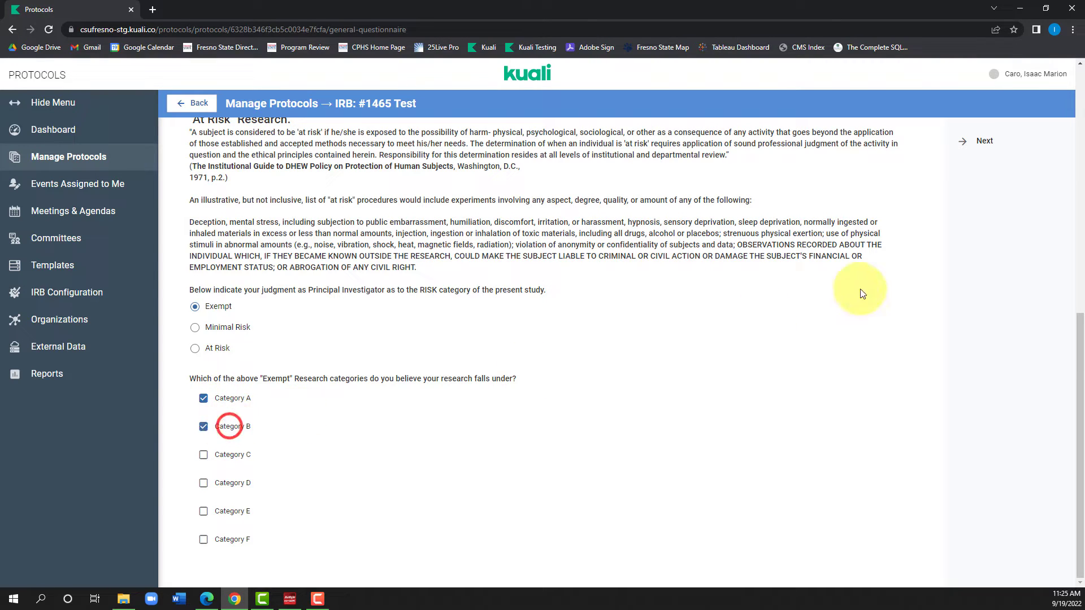
left_click(209, 330)
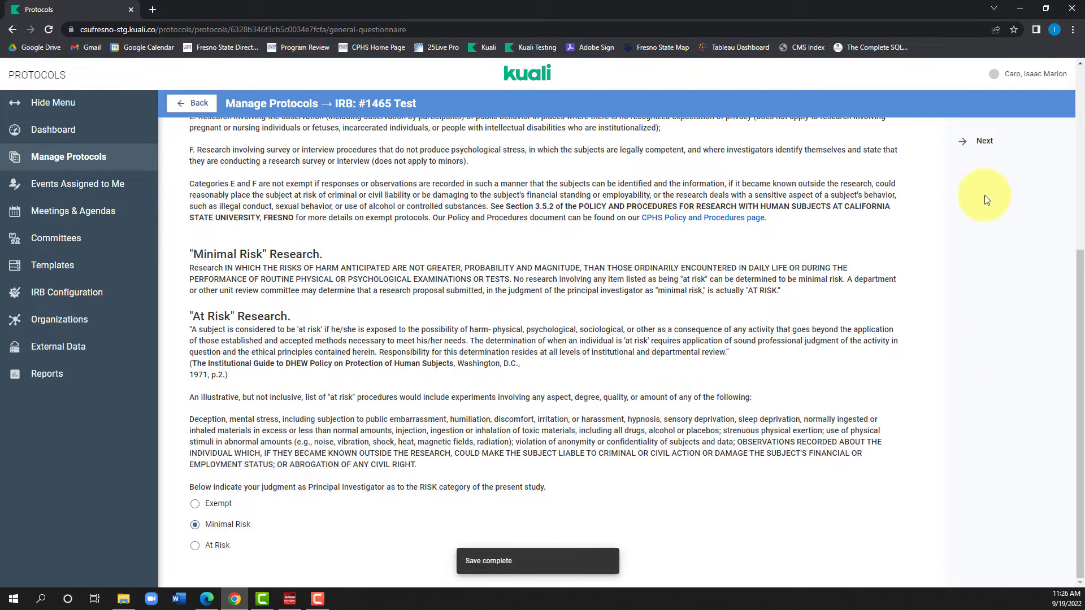
scroll(984, 175, "up", 5)
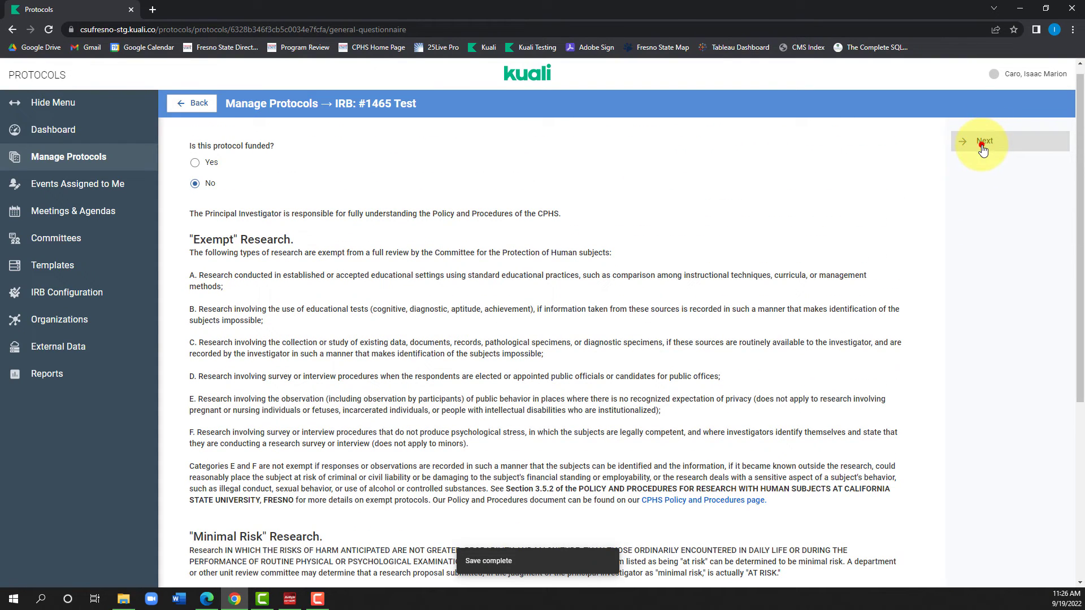
left_click(983, 148)
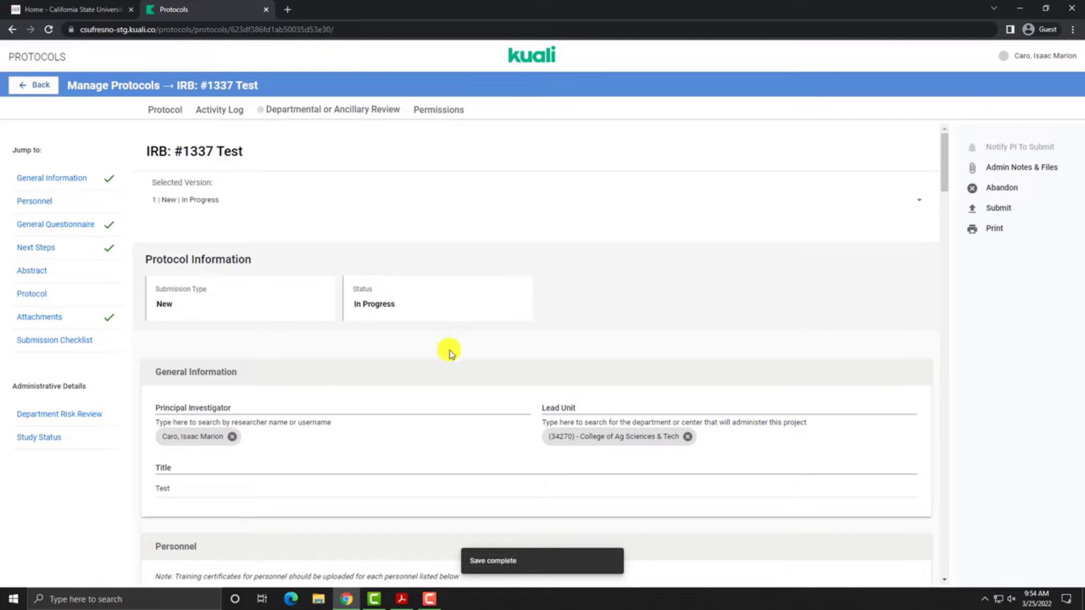
Step: Give the PI a CITI certificate row and a CITI expiration date of March 31, 2022
scroll(411, 374, "down", 3)
scroll(411, 374, "down", 4)
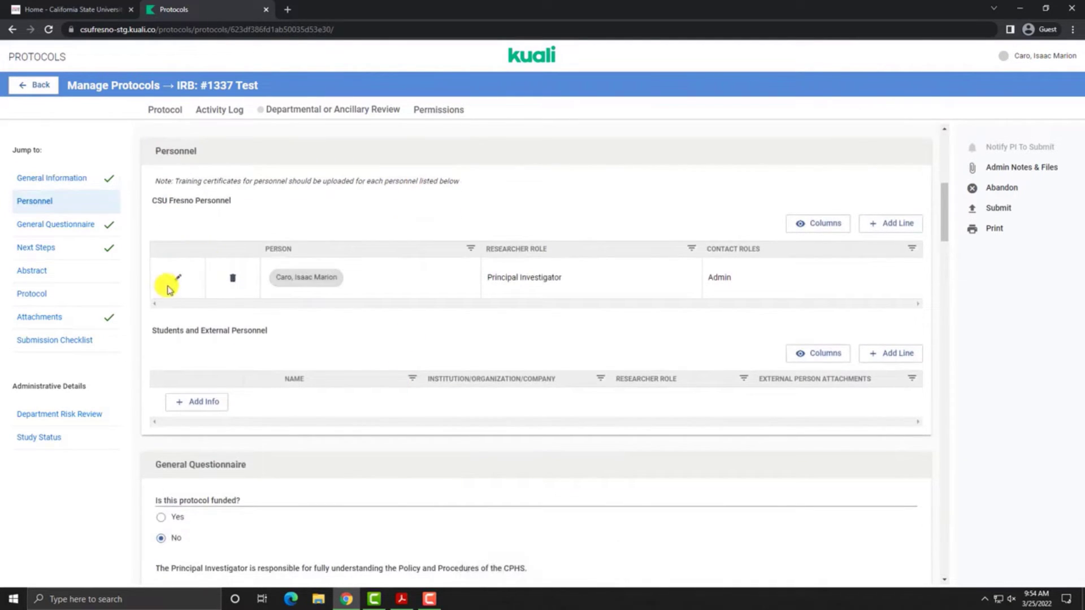
left_click(176, 283)
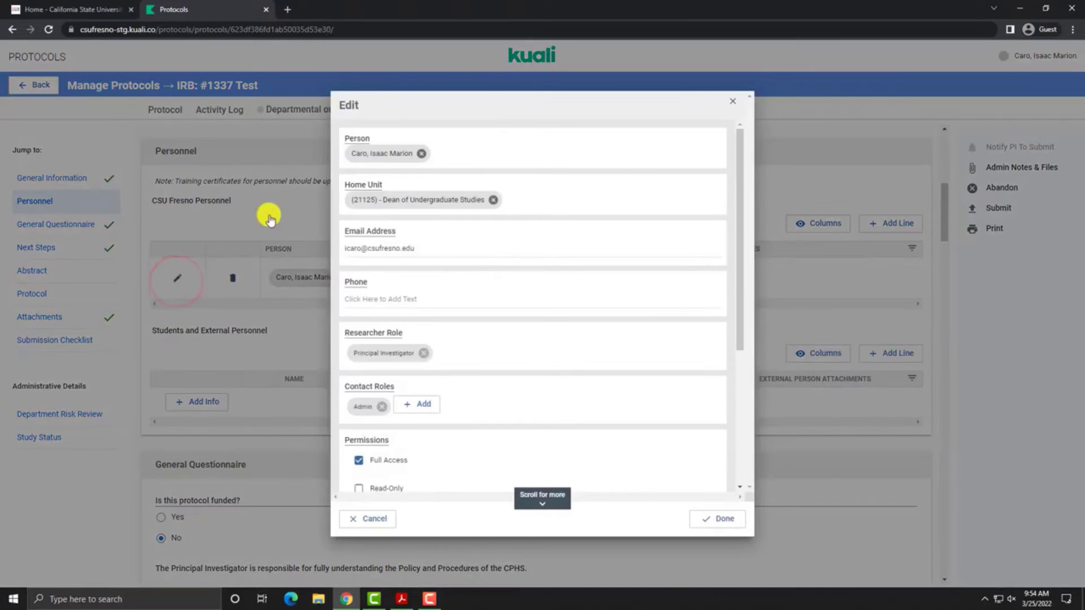
scroll(411, 308, "down", 1)
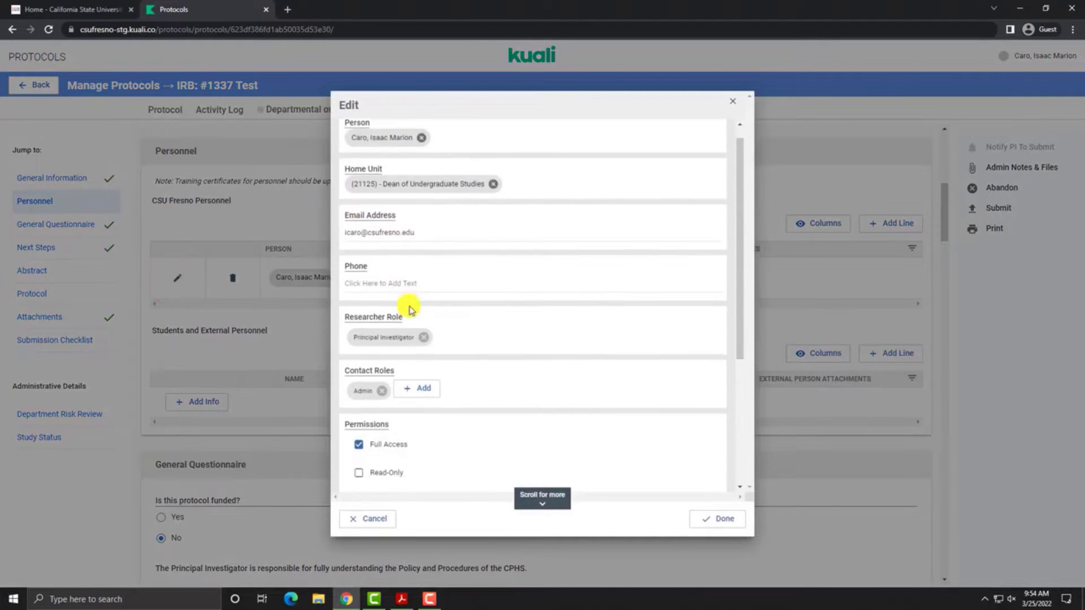
scroll(411, 308, "down", 4)
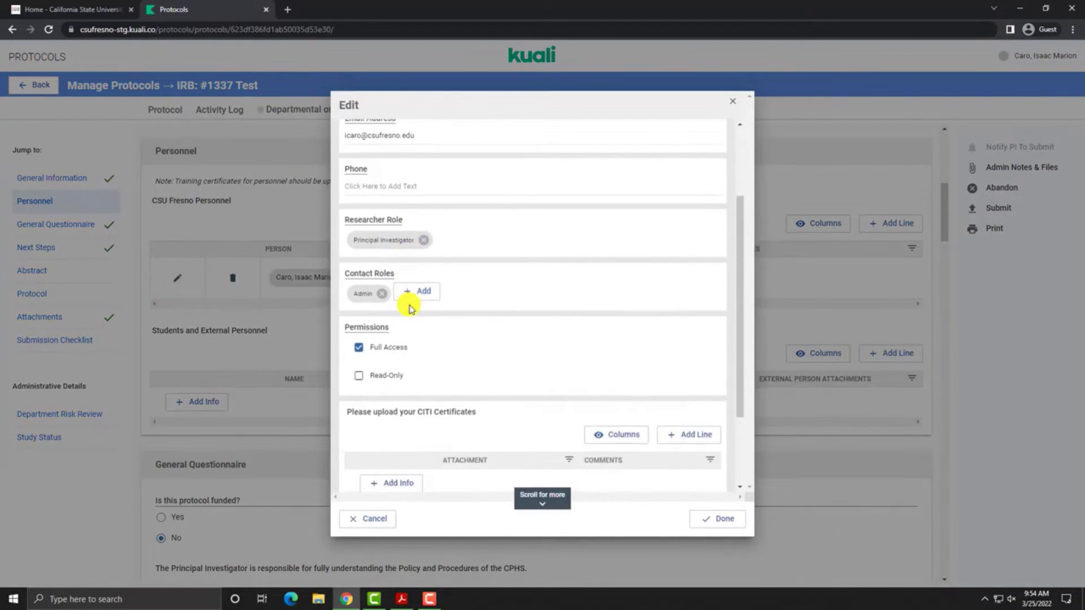
scroll(408, 329, "down", 1)
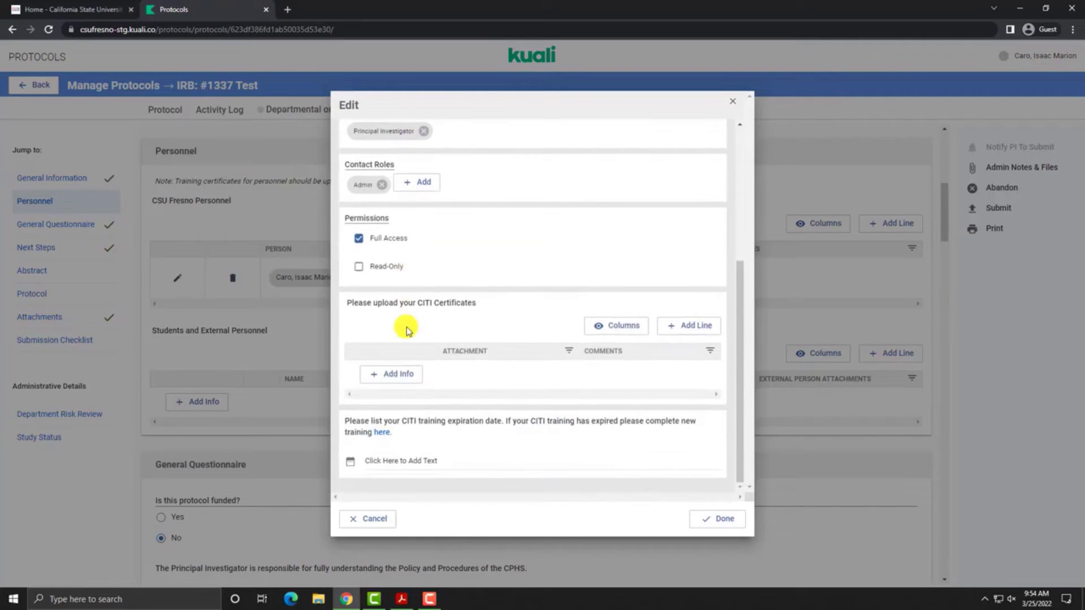
left_click(406, 378)
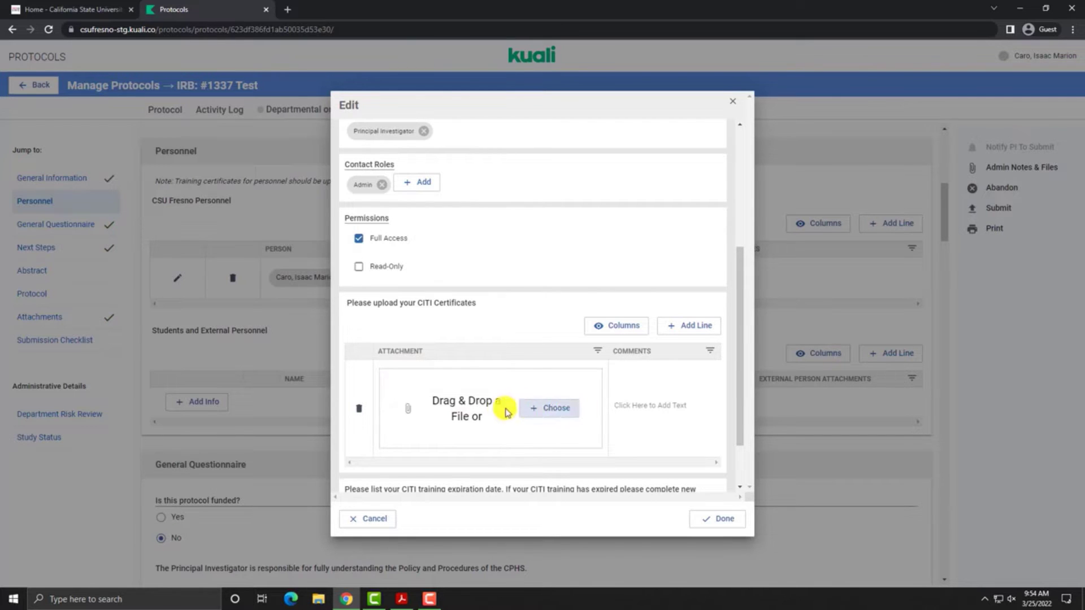
scroll(487, 407, "down", 1)
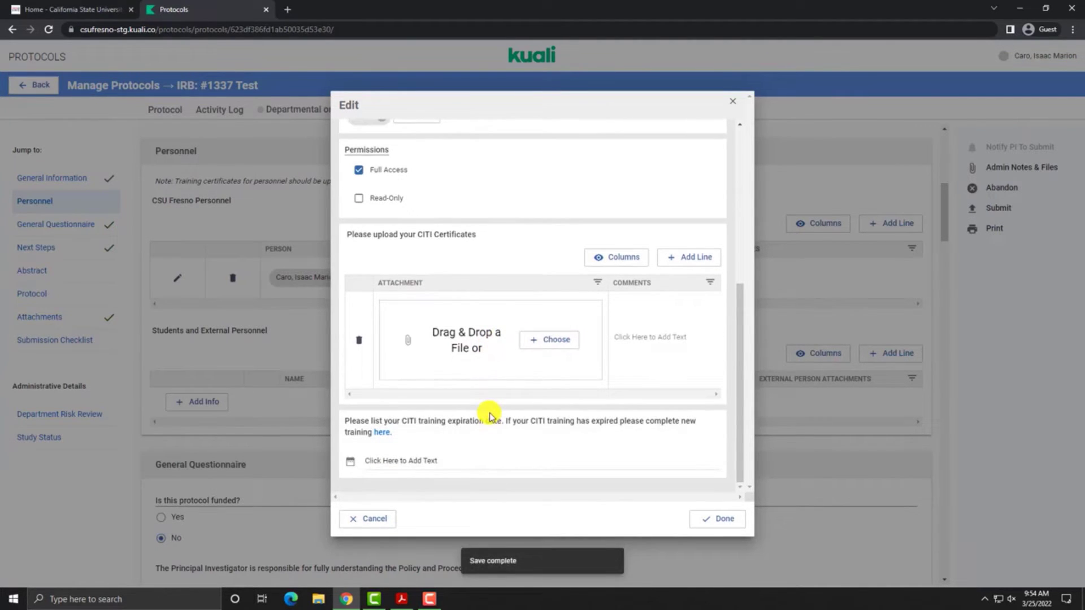
left_click(472, 459)
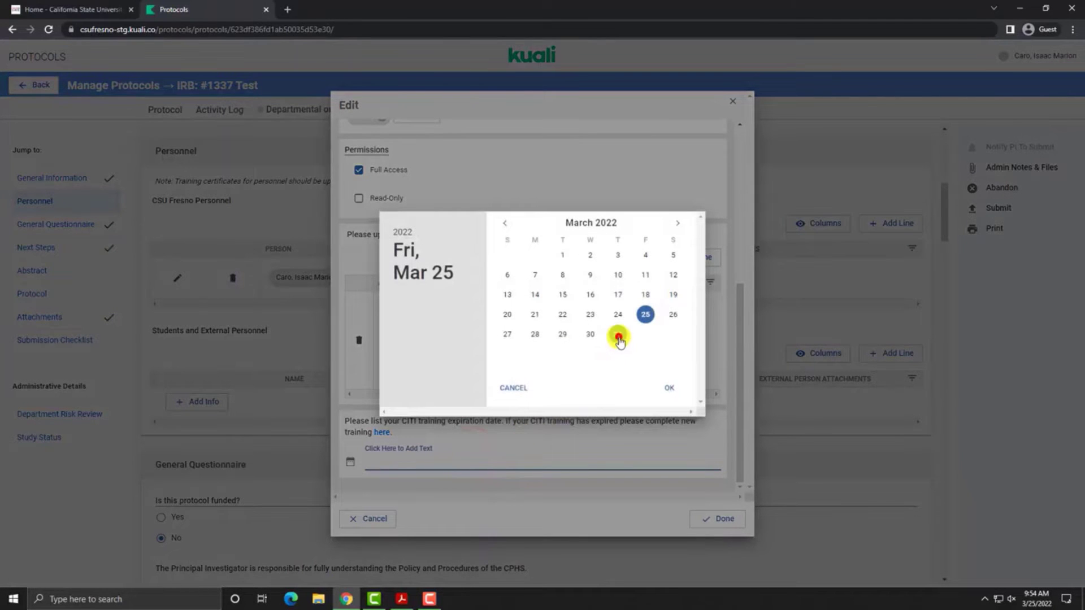
left_click(618, 336)
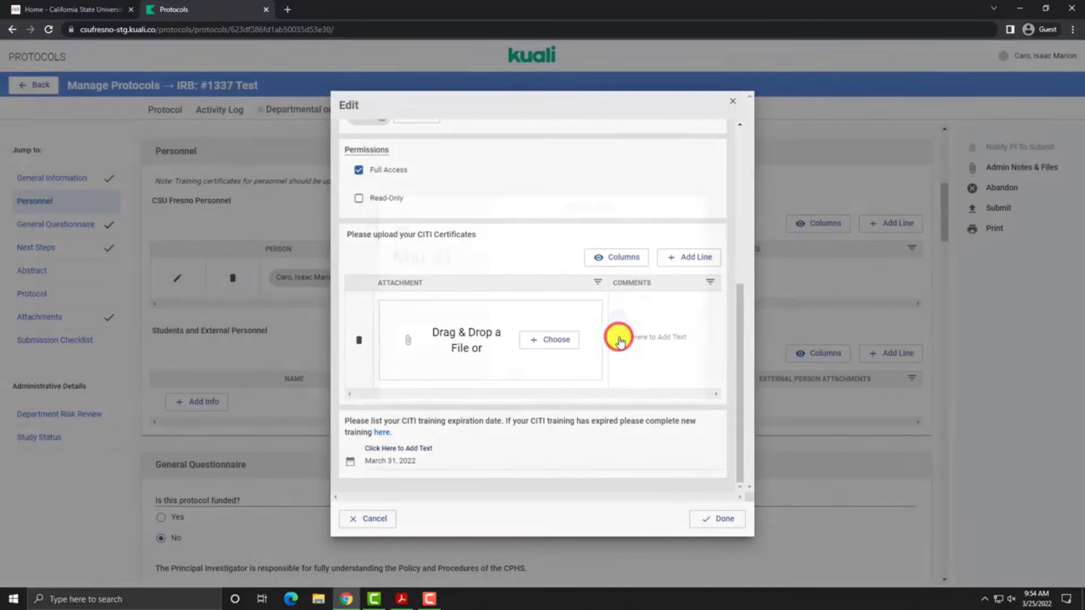
left_click(725, 527)
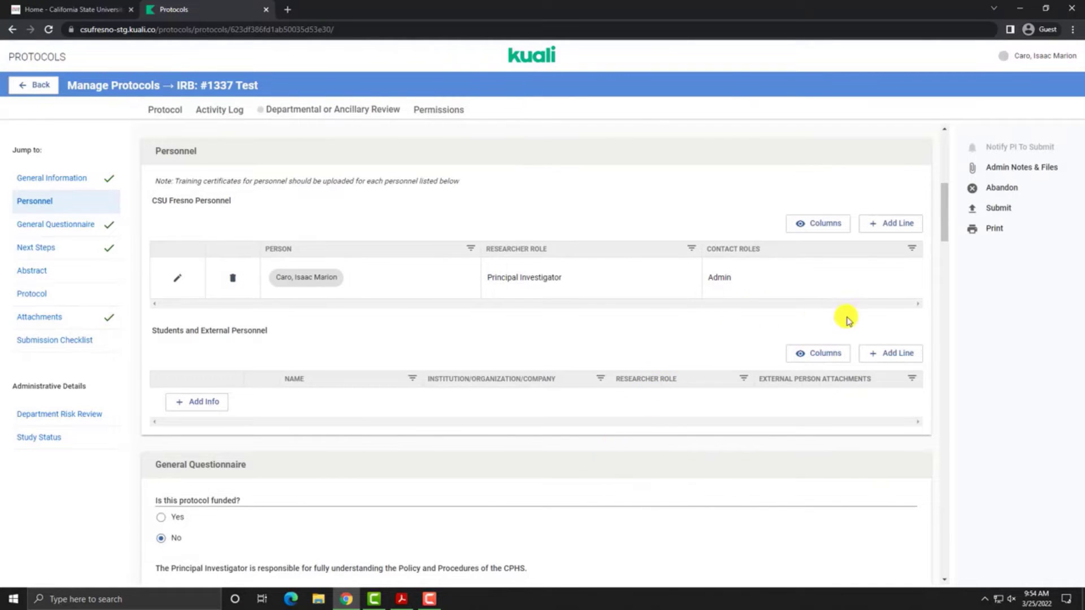
Step: Add a CSU Fresno external member as Co-Investigator with an empty CITI certificate row
left_click(890, 354)
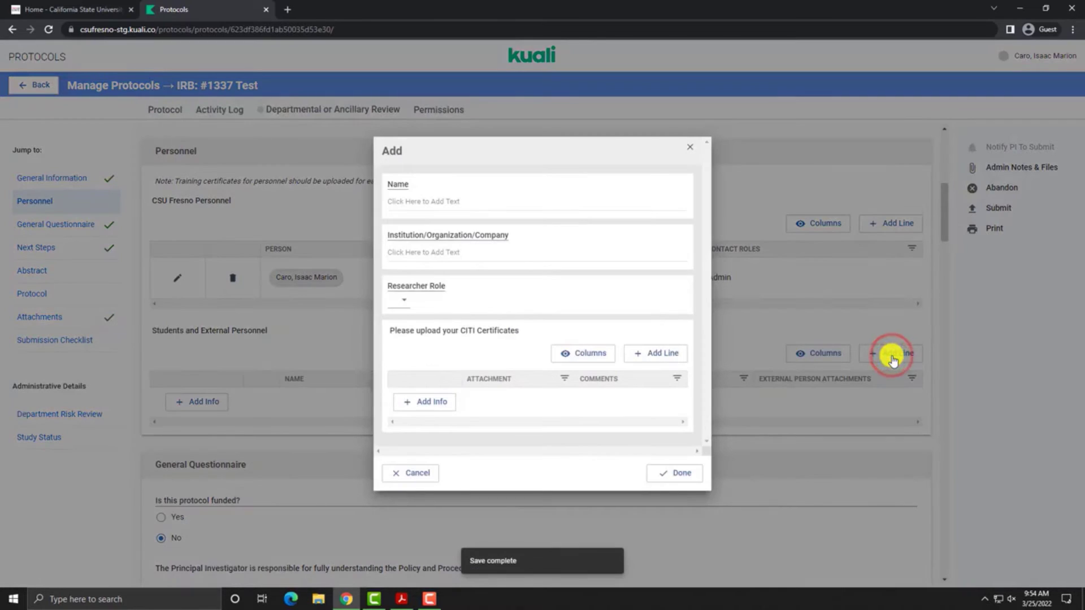
left_click(461, 202)
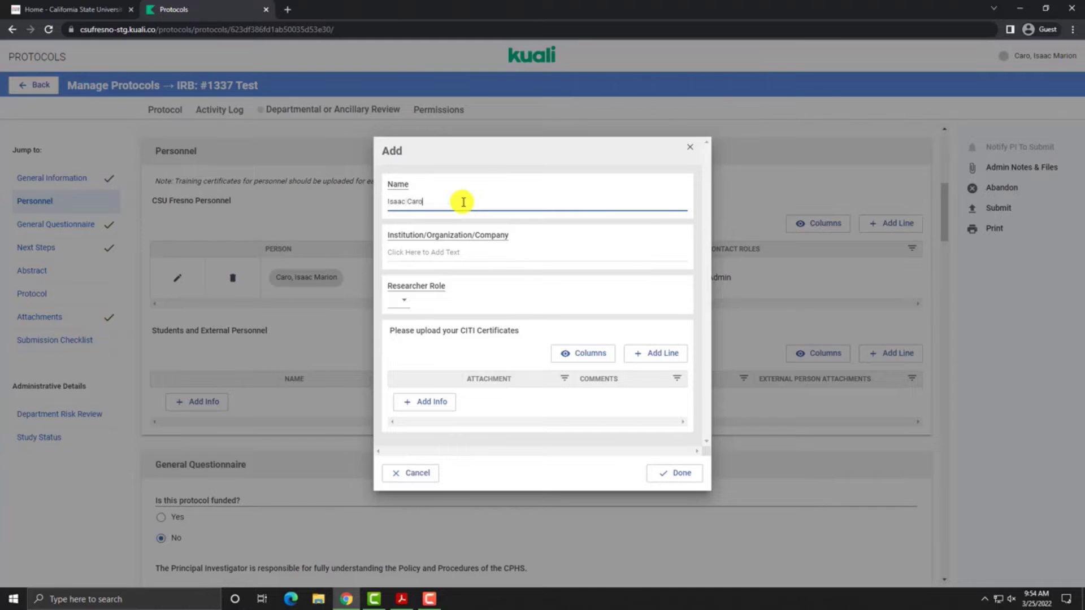
left_click(458, 253)
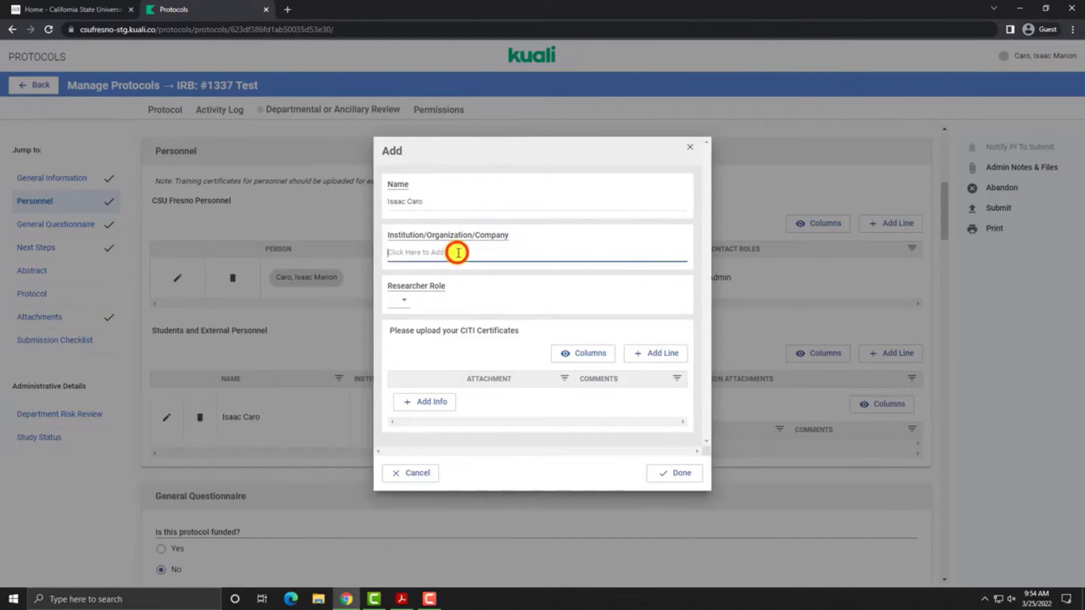
type("CSU Fresno")
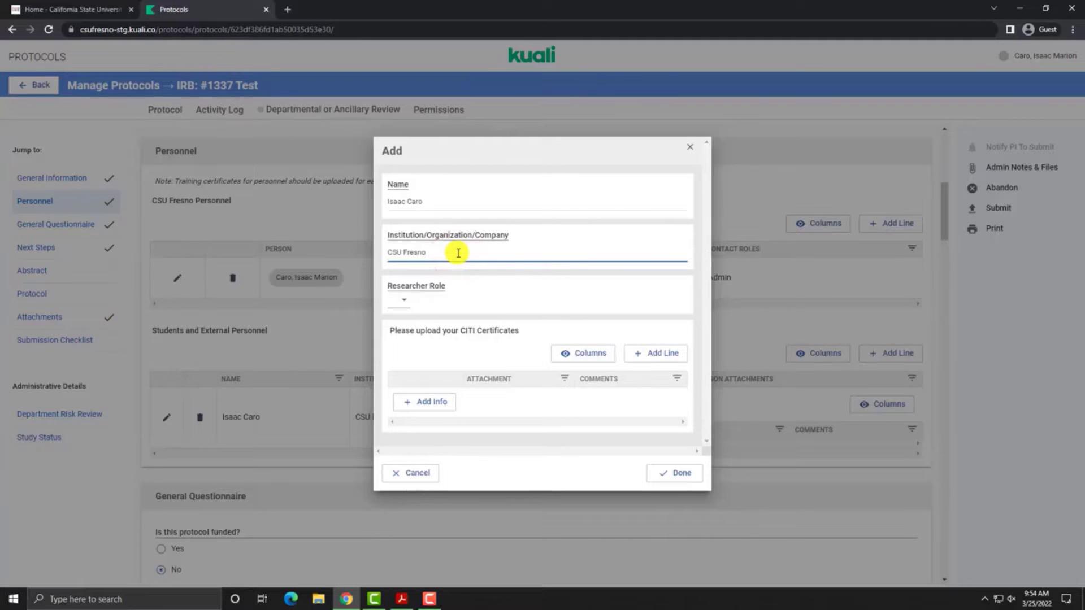
left_click(405, 299)
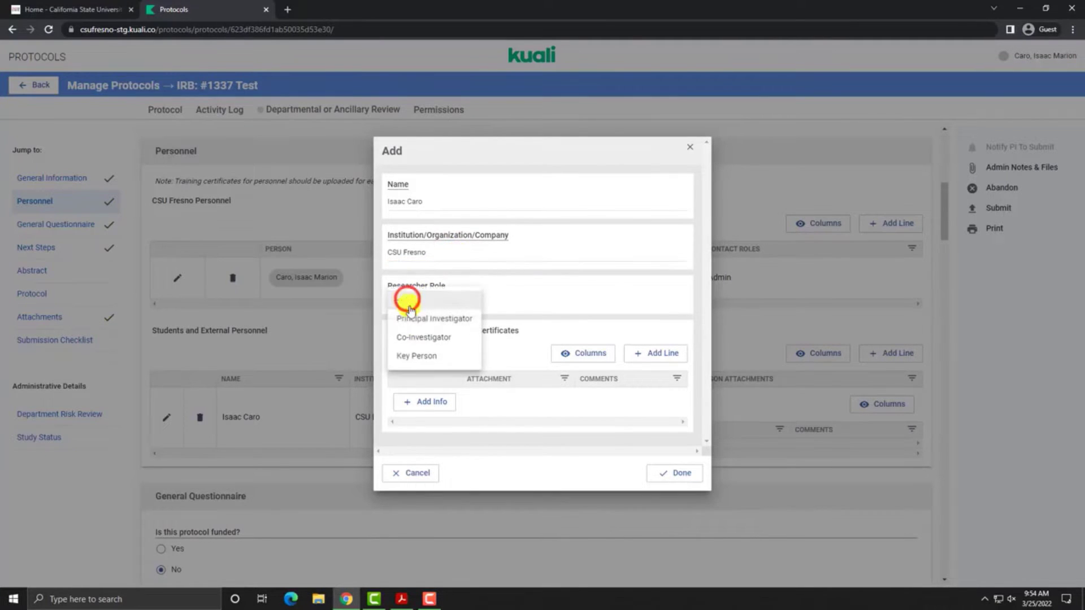
left_click(424, 344)
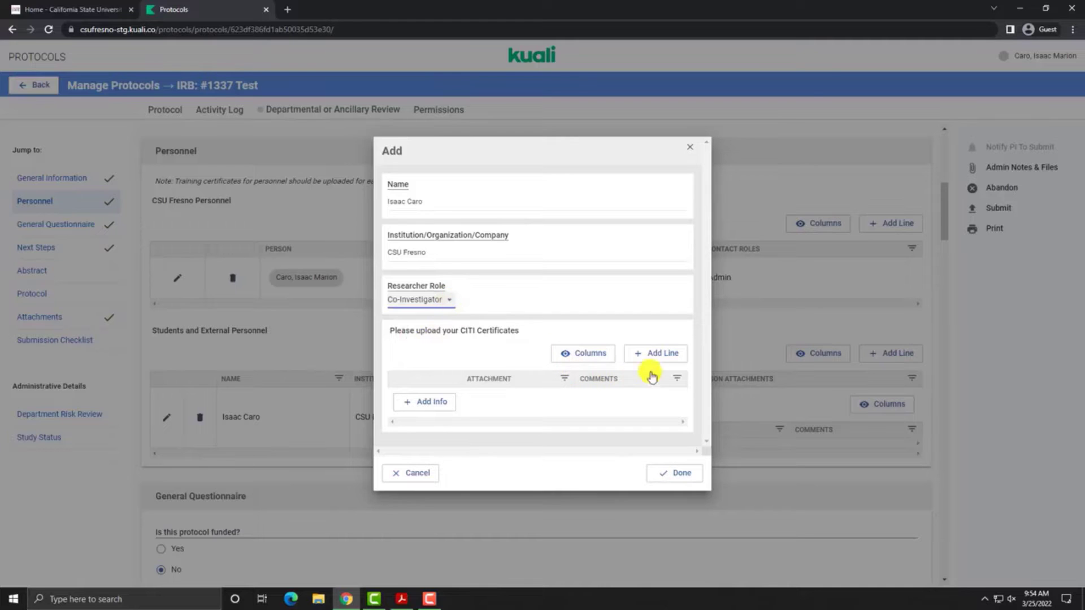
left_click(664, 356)
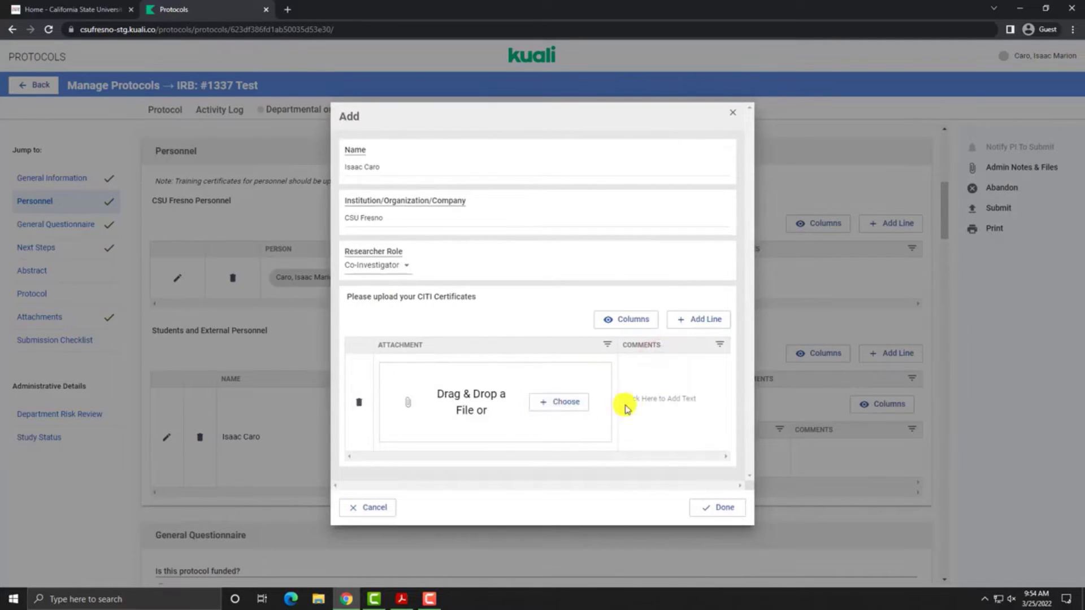
left_click(726, 518)
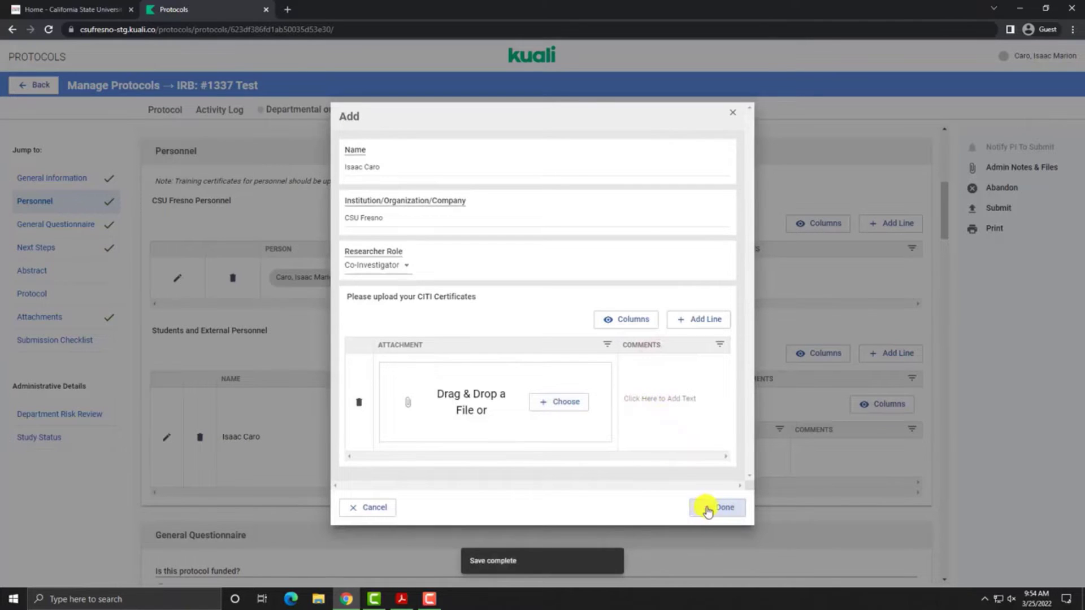
left_click(723, 512)
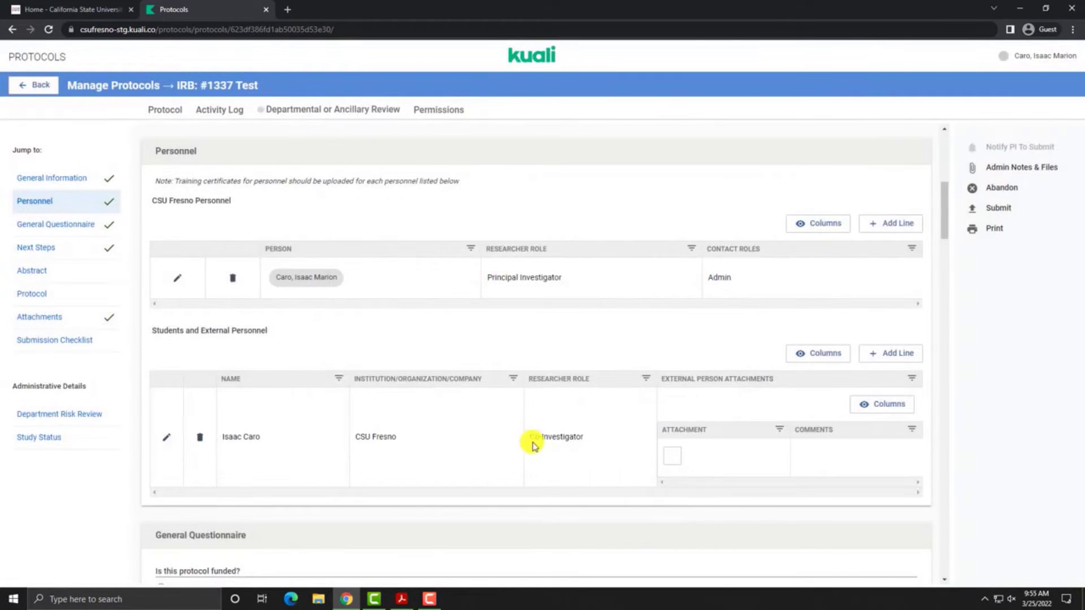
Step: Enter 'a' in the Abstract, Purpose and Background, Subjects and Methods fields
scroll(530, 443, "down", 4)
scroll(362, 382, "down", 6)
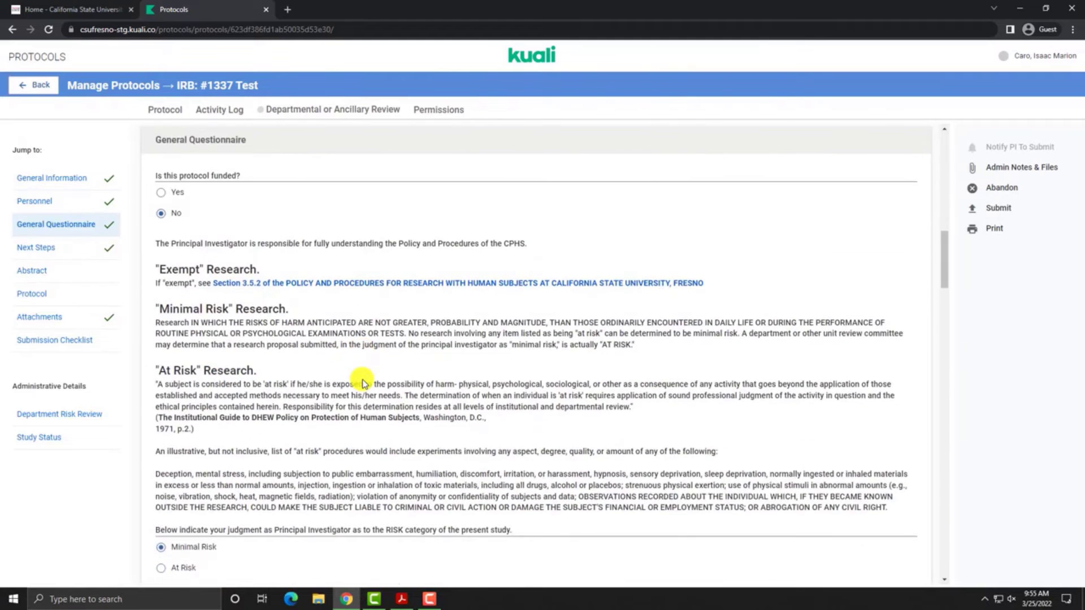
scroll(362, 382, "down", 9)
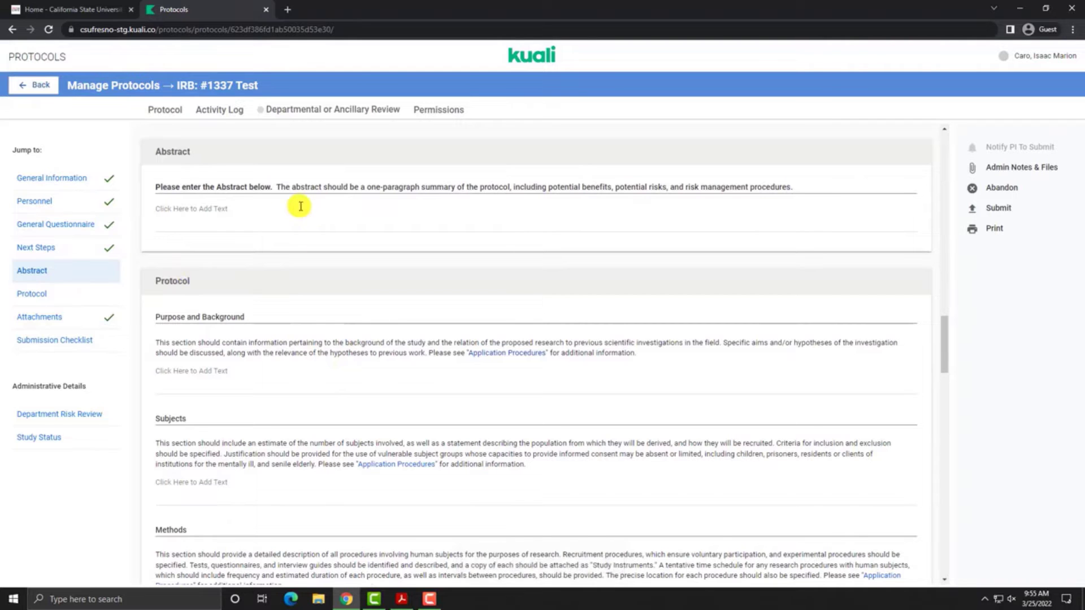
left_click(271, 207)
type("a")
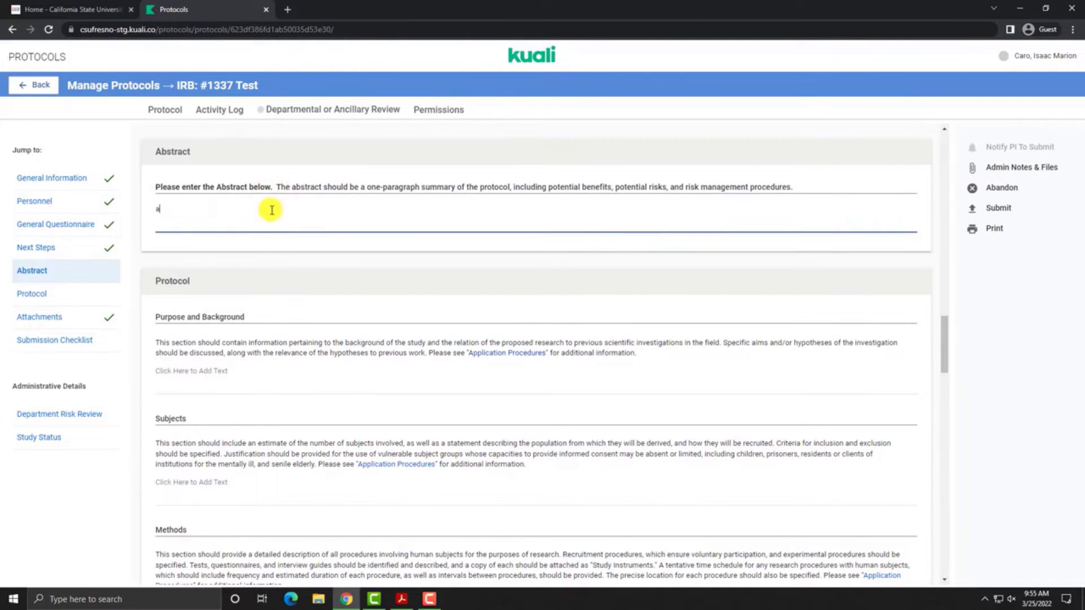
scroll(277, 249, "down", 2)
left_click(265, 261)
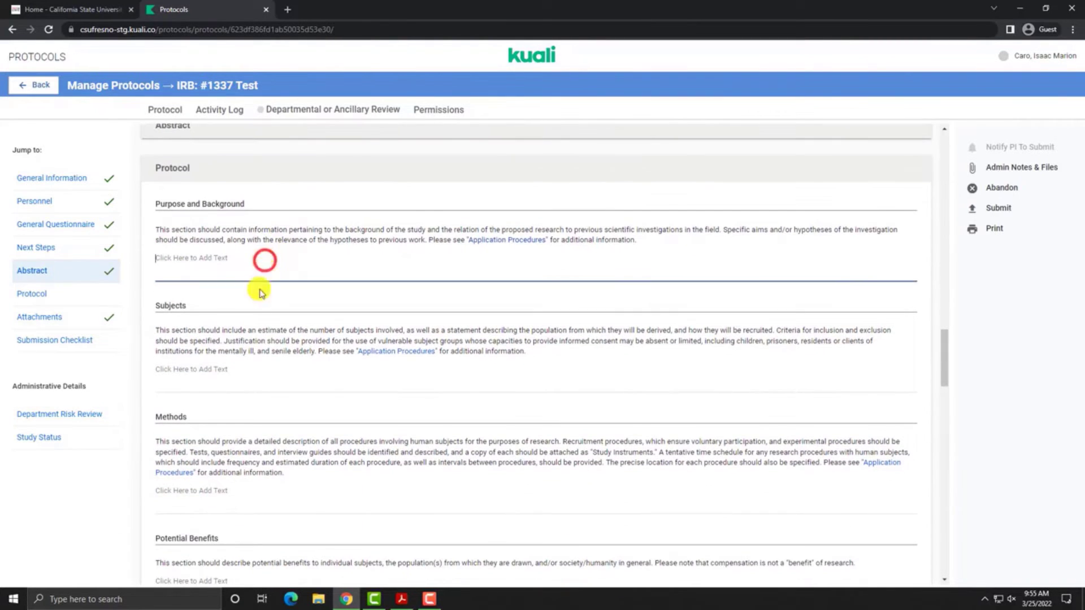
type("a")
left_click(236, 374)
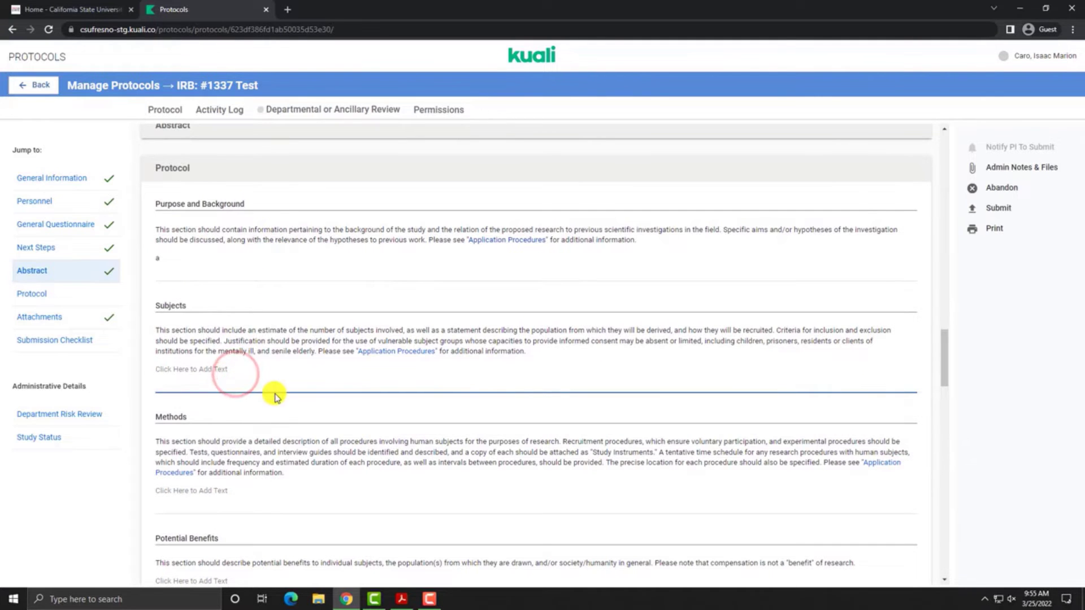
type("a")
scroll(274, 394, "down", 1)
left_click(273, 427)
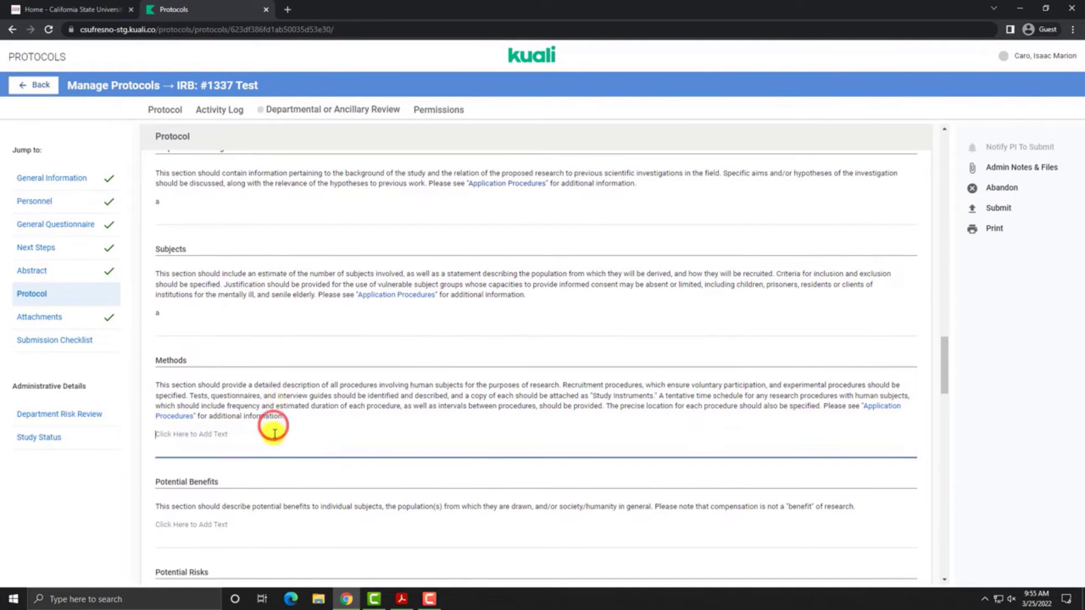
type("a")
Step: Fill Benefits, Risks, Management of Risks and Academic Qualifications with 'a'; answer No to reimbursement
scroll(274, 427, "down", 3)
left_click(237, 358)
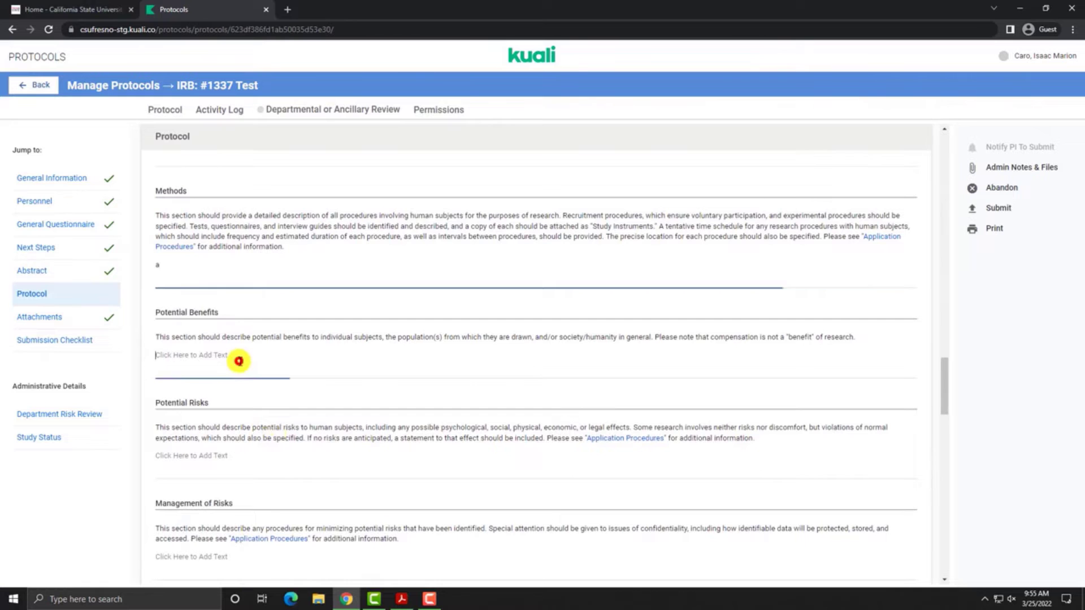
type("a")
scroll(240, 357, "down", 2)
left_click(241, 356)
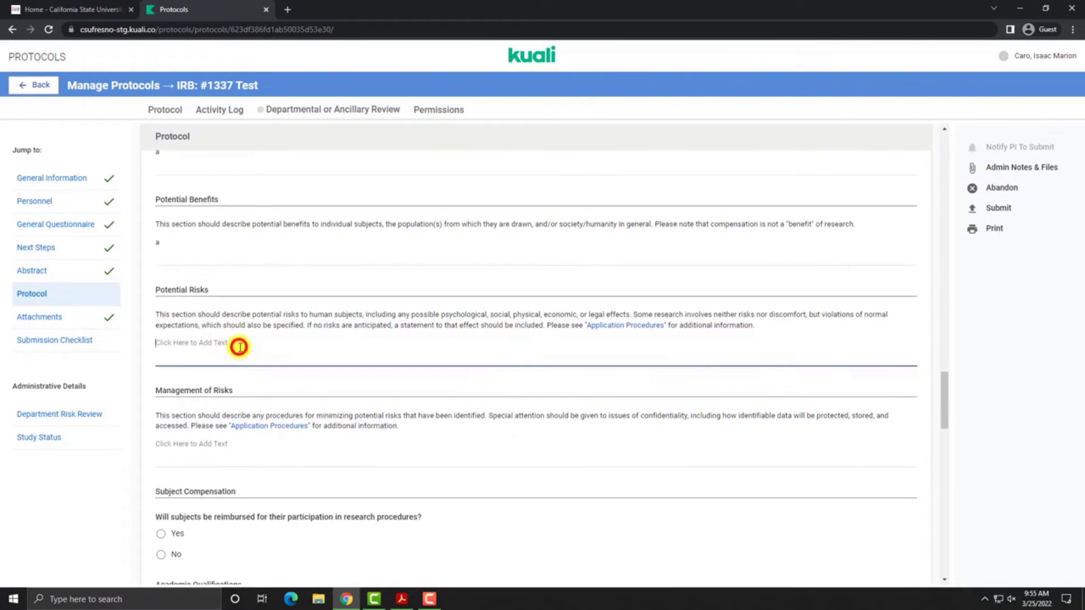
type("a")
scroll(239, 351, "down", 3)
left_click(264, 279)
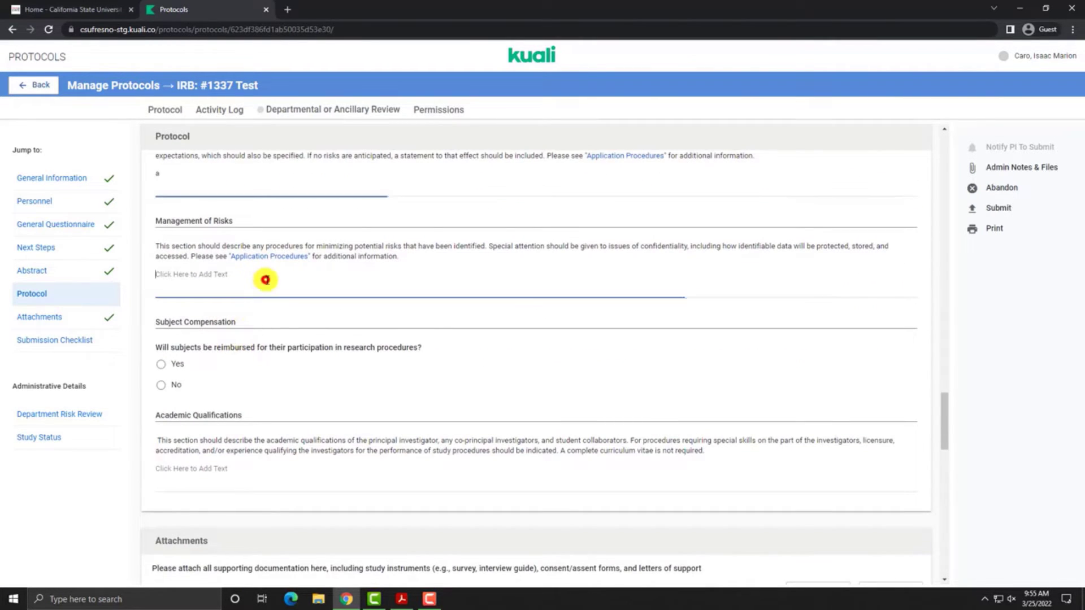
type("a")
scroll(244, 325, "down", 1)
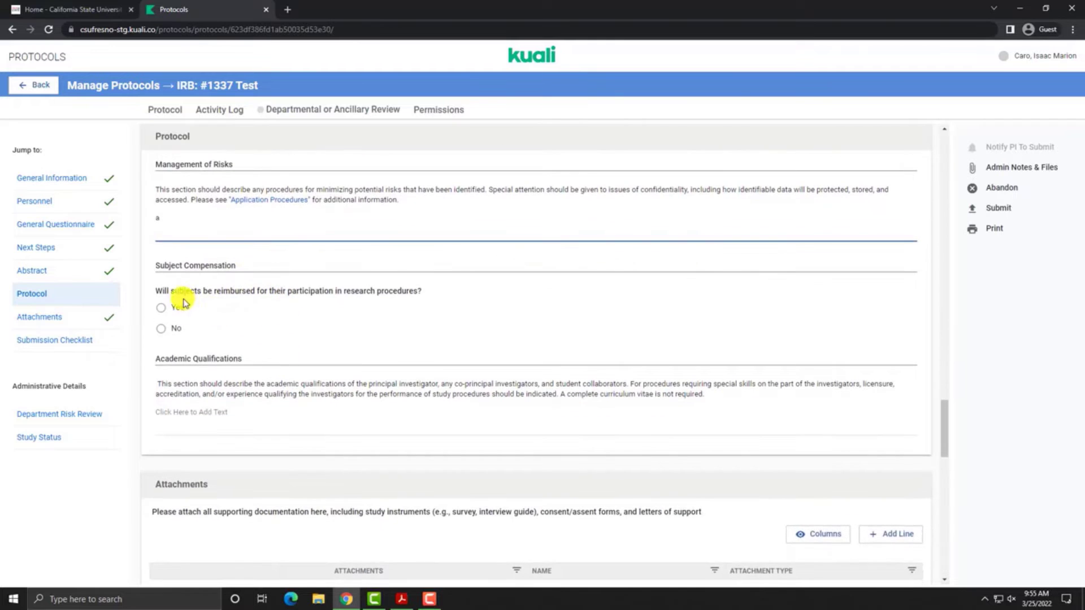
left_click(137, 327)
left_click(168, 333)
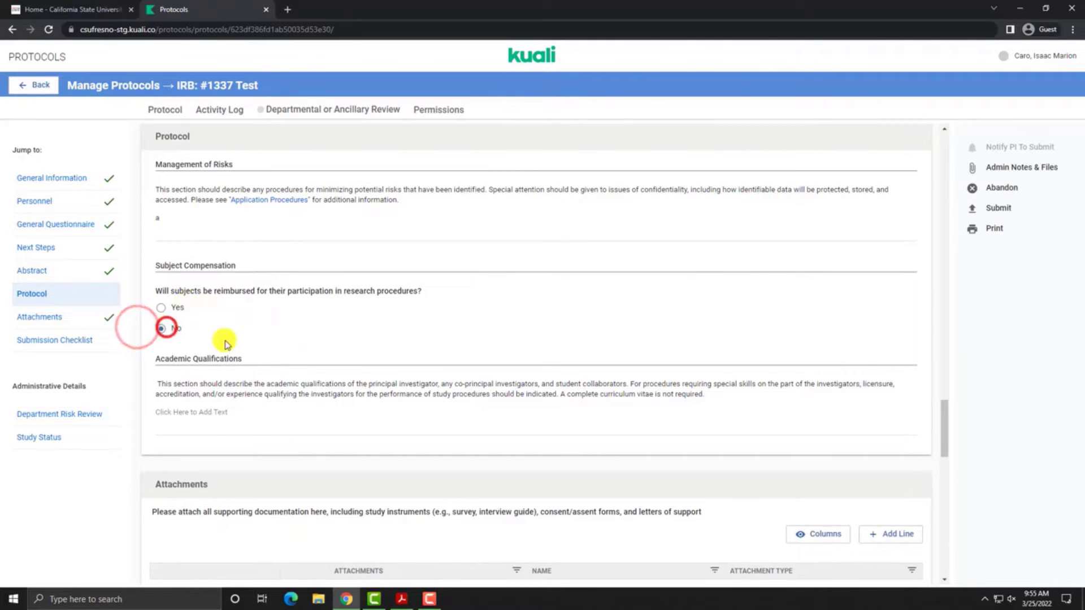
scroll(242, 339, "down", 2)
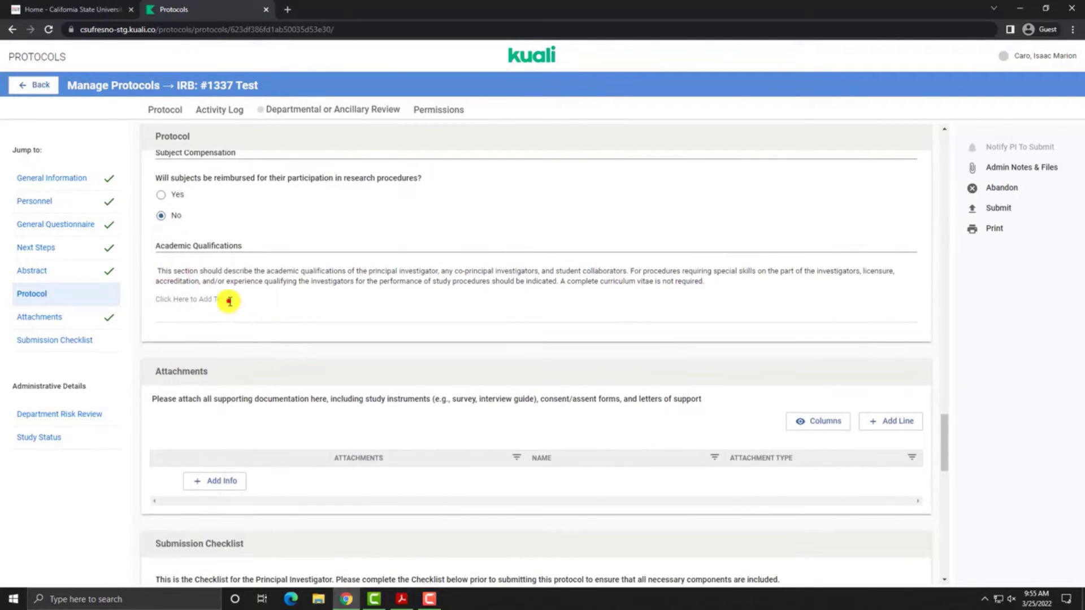
left_click(240, 314)
type("a")
scroll(238, 314, "down", 3)
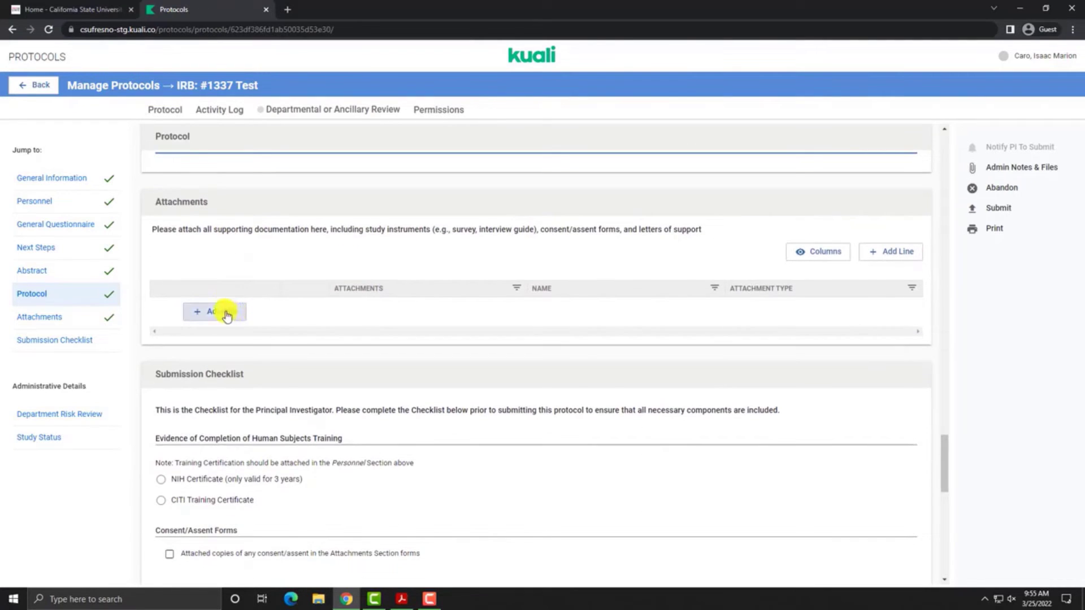
Step: Add an attachment entry named 'Document Name' with type Consent Materials
left_click(890, 253)
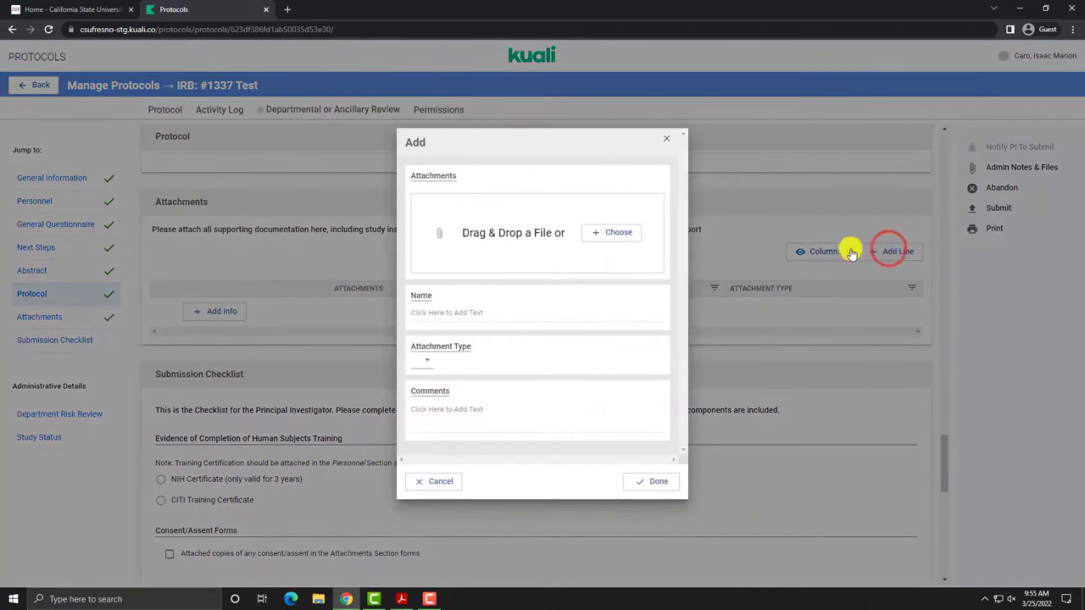
left_click(485, 312)
type("Document Name")
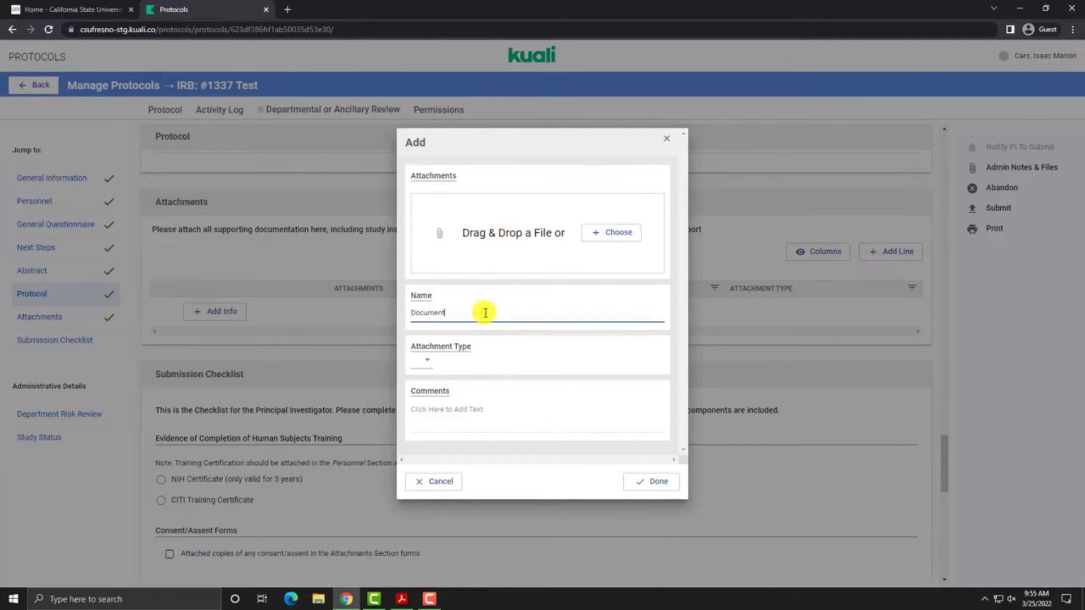
left_click(431, 369)
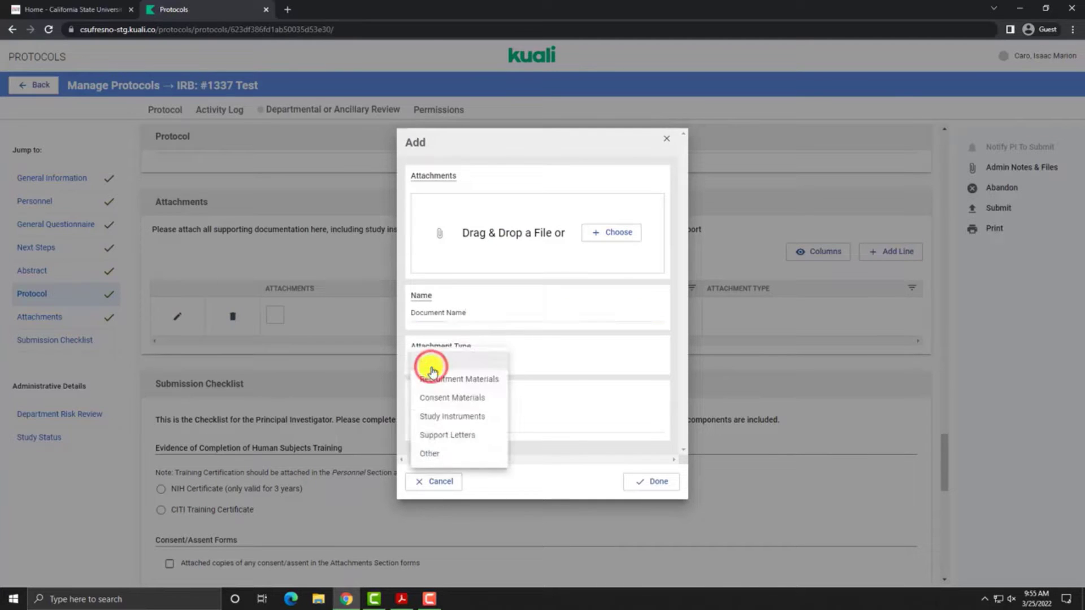
left_click(454, 399)
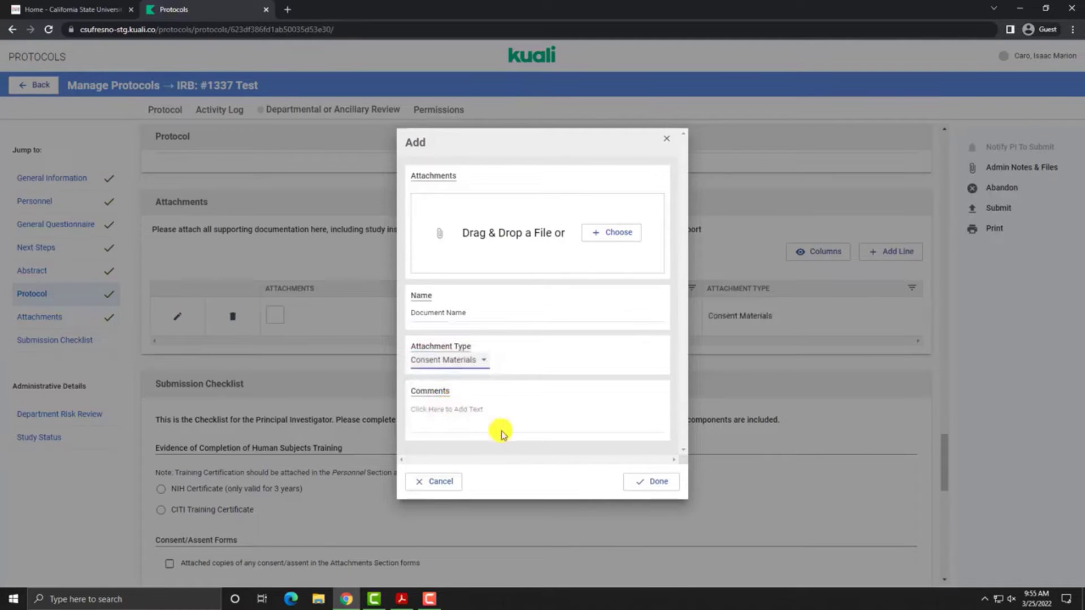
left_click(661, 482)
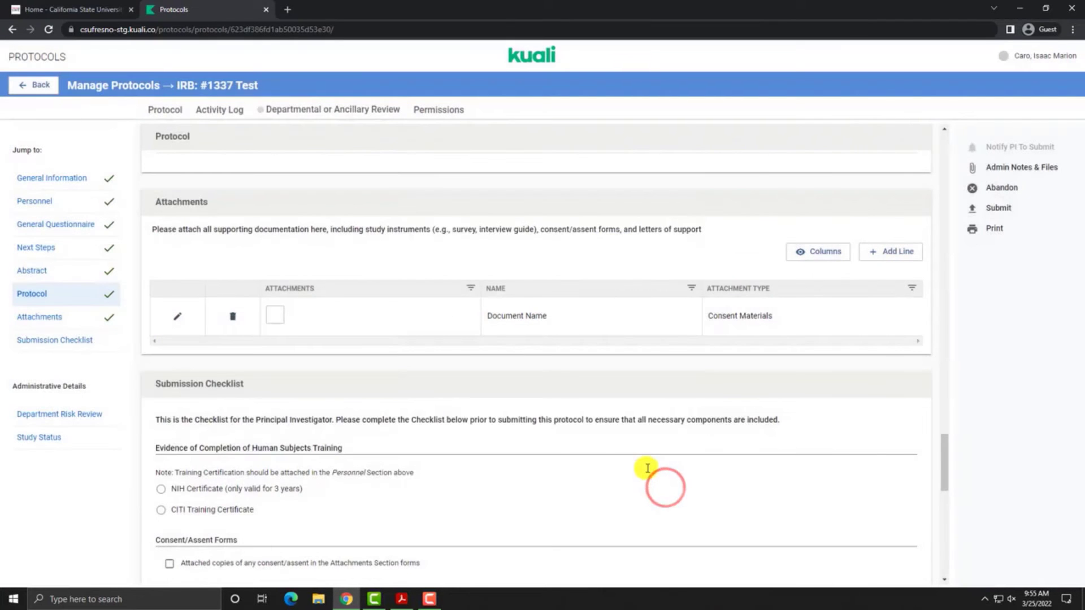
scroll(538, 440, "down", 4)
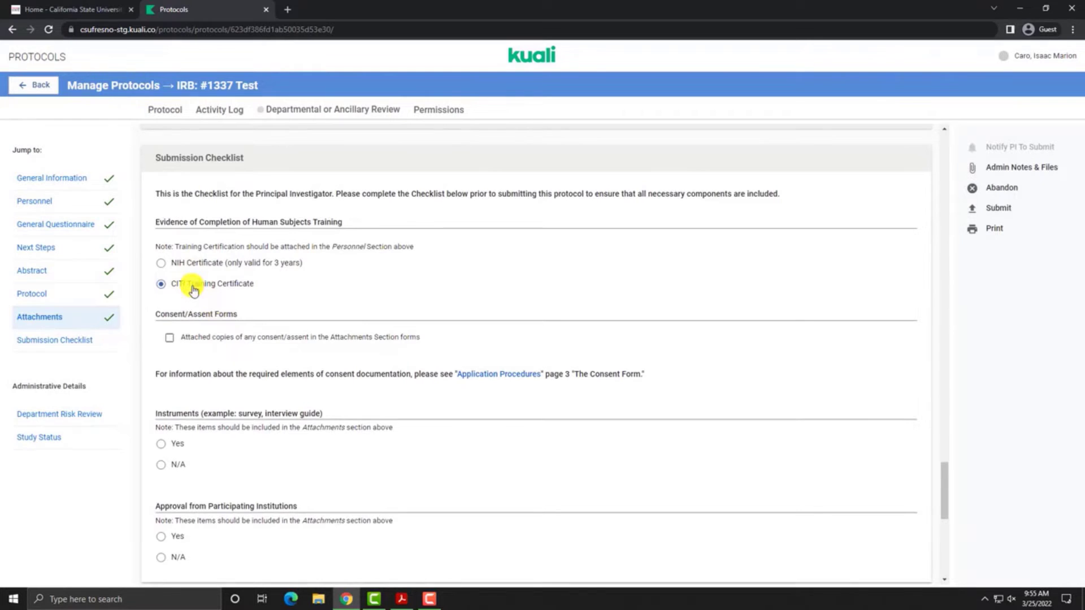
Step: Confirm consent forms, answer Yes for study instruments and institution approval, then submit
left_click(224, 342)
scroll(218, 338, "down", 3)
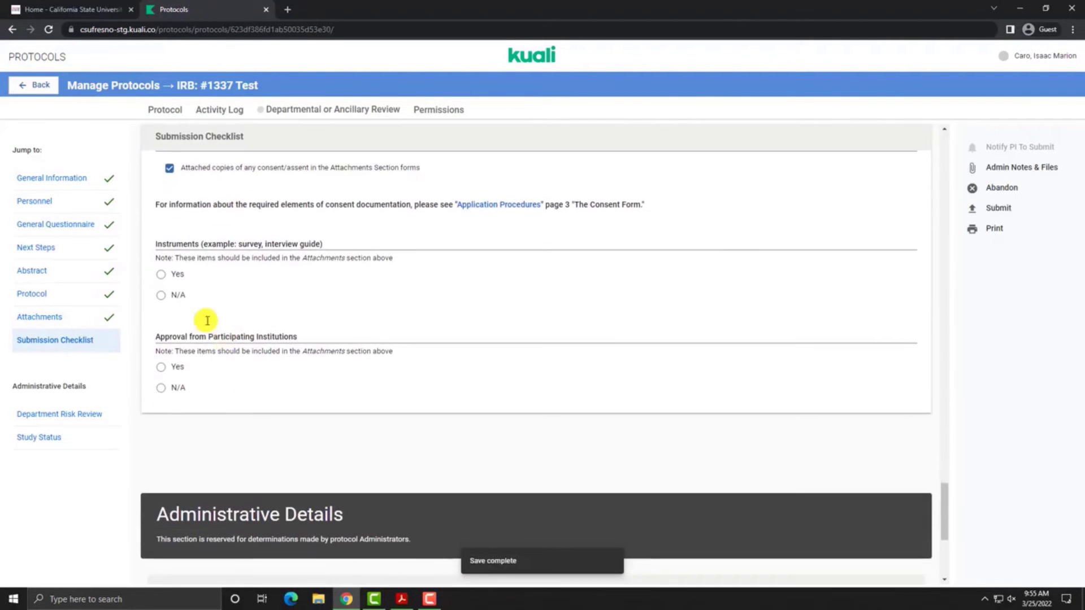
left_click(168, 279)
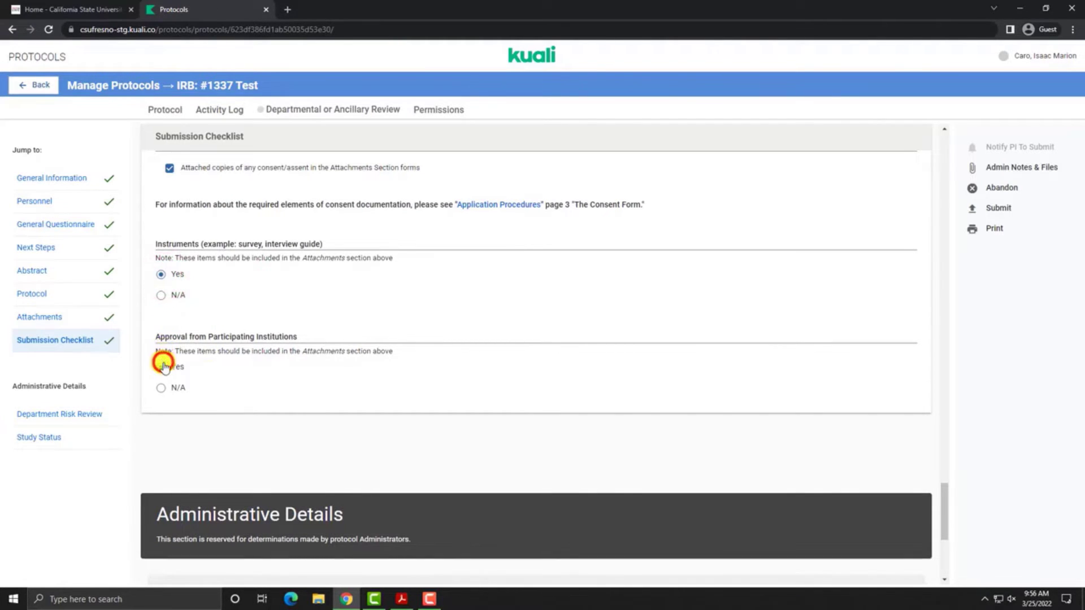
left_click(162, 366)
scroll(382, 390, "down", 5)
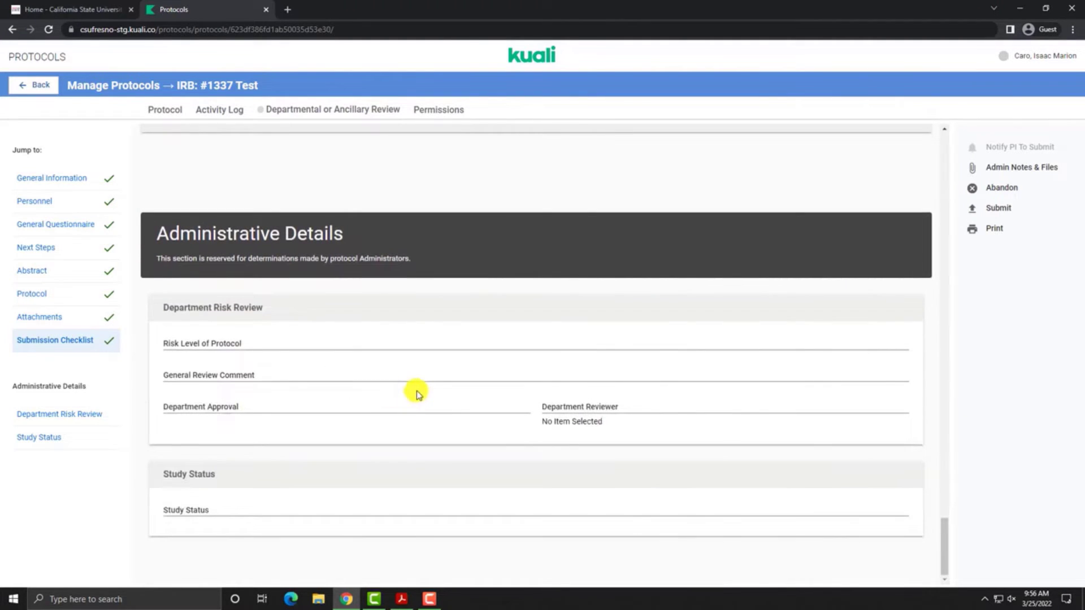
left_click(1010, 209)
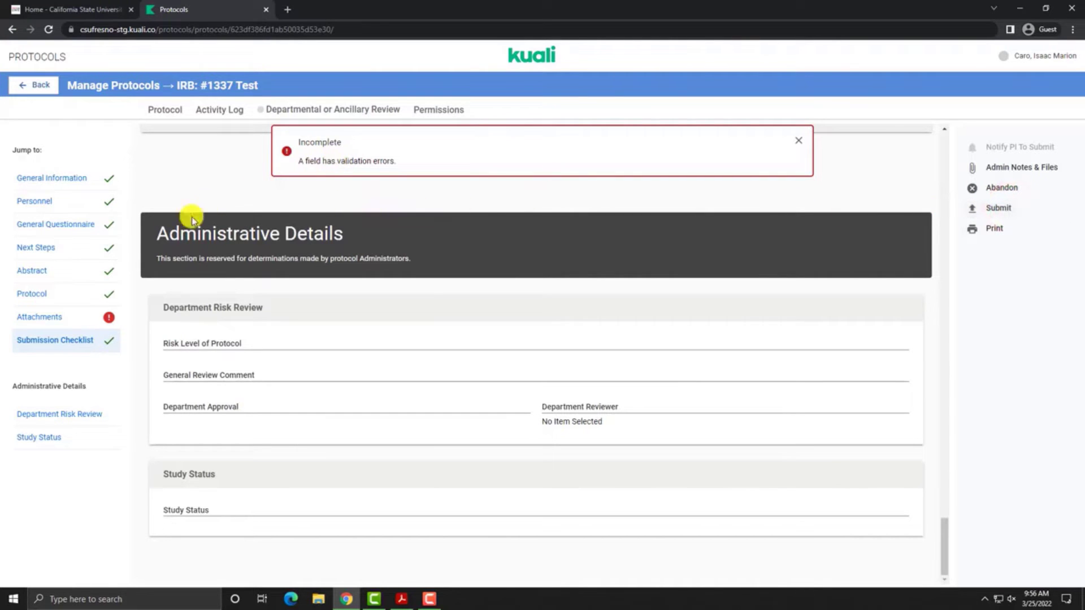
Step: Delete the attachment row lacking a file and resubmit the protocol for review
left_click(75, 321)
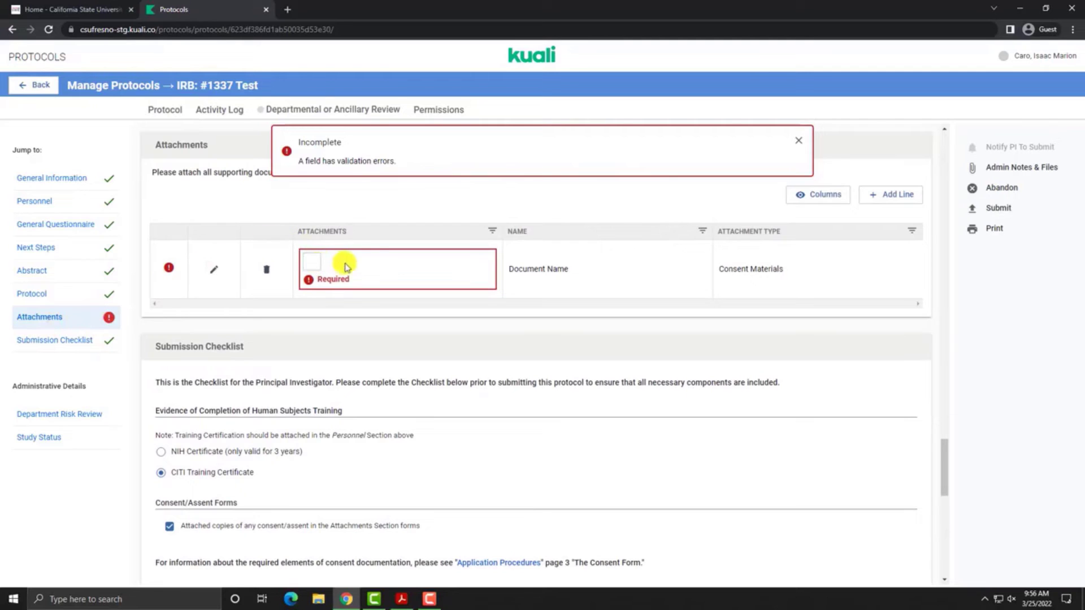
left_click(270, 272)
scroll(316, 282, "up", 2)
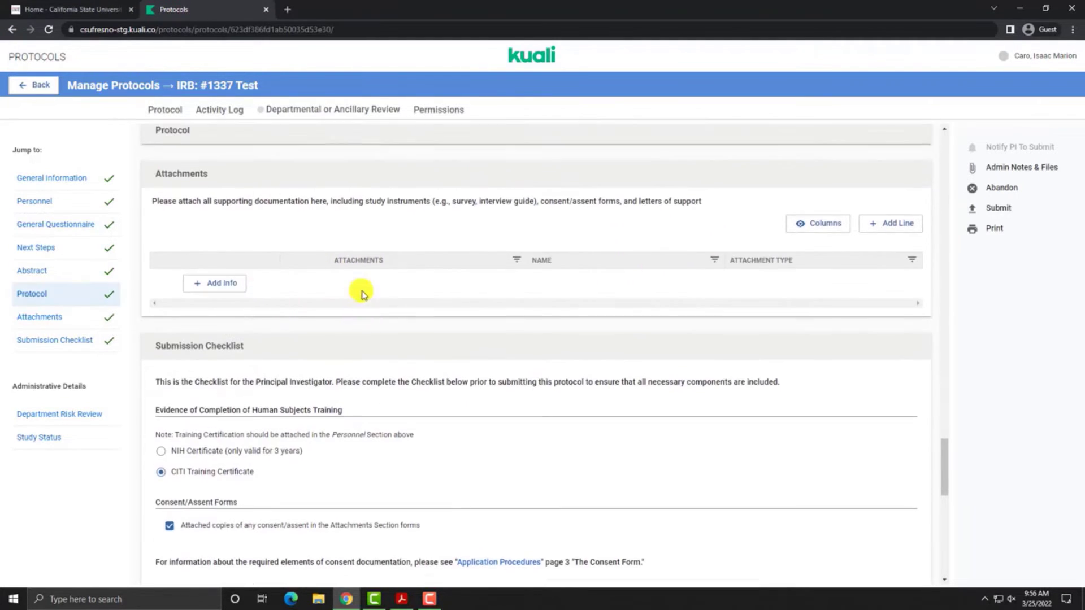
left_click(993, 216)
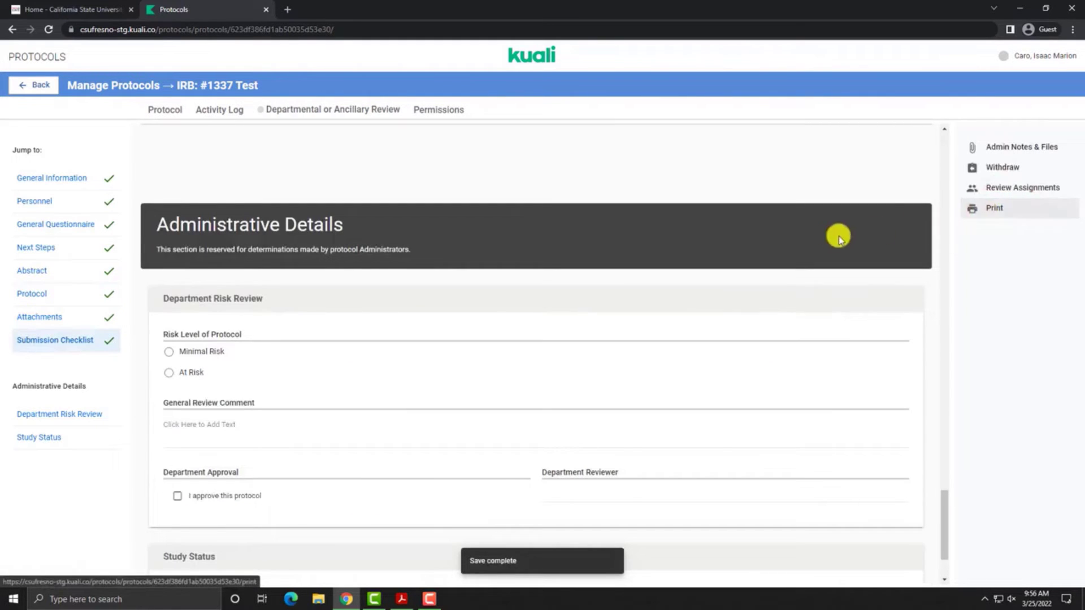
Step: Scroll up to the Protocol Information cards to check protocol #1337's Submitted for Review status
scroll(835, 235, "up", 10)
scroll(830, 241, "up", 15)
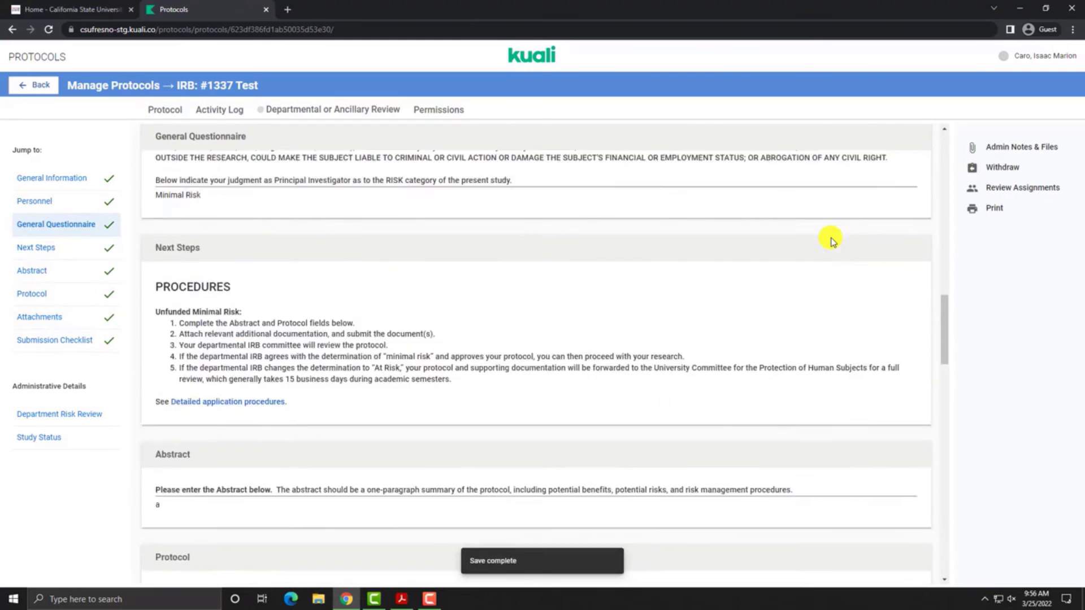
scroll(830, 240, "up", 3)
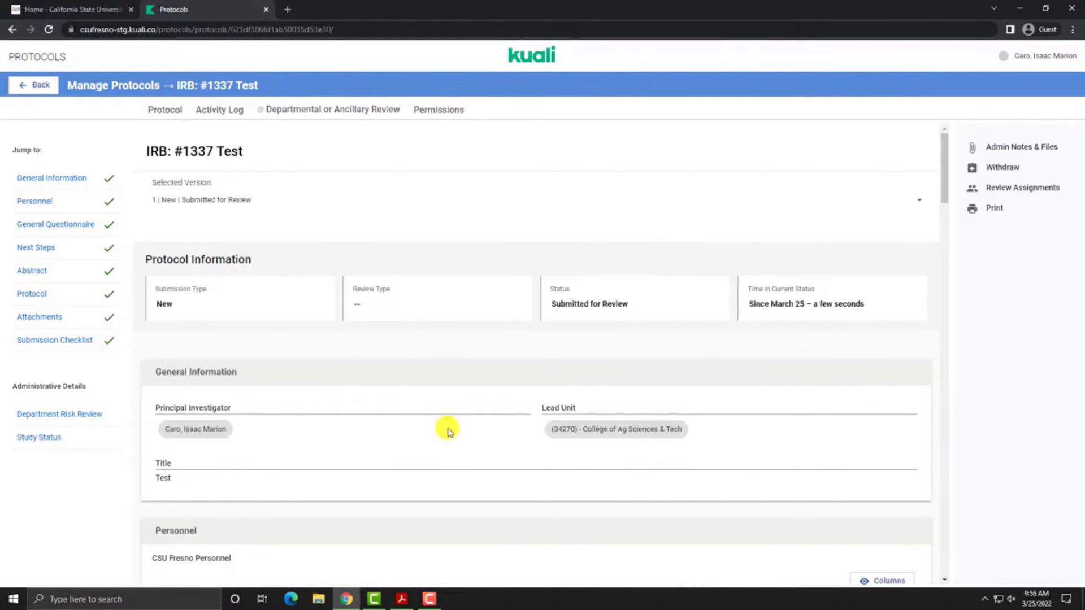
scroll(568, 469, "down", 4)
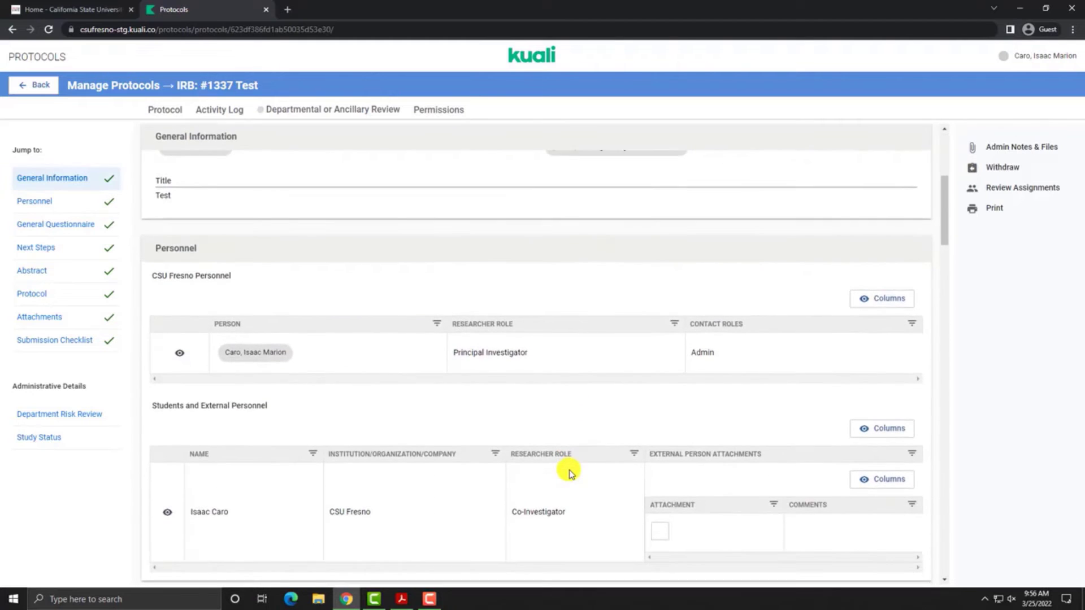
scroll(408, 339, "up", 1)
scroll(411, 338, "up", 3)
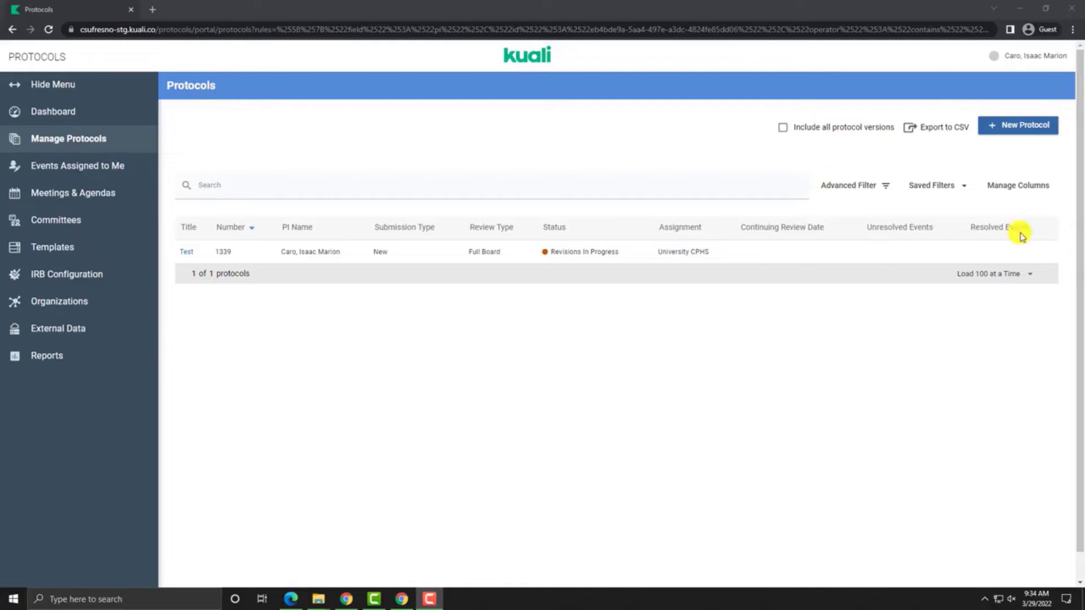
Step: From Manage Protocols, open protocol #1339 Test to see its revision feedback
left_click(65, 138)
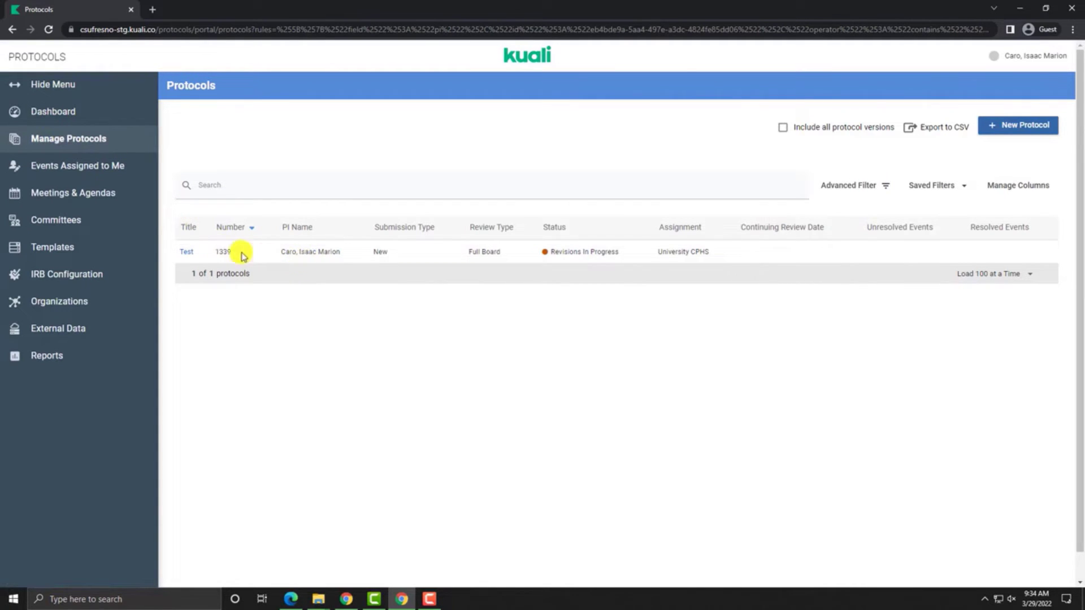
left_click(187, 253)
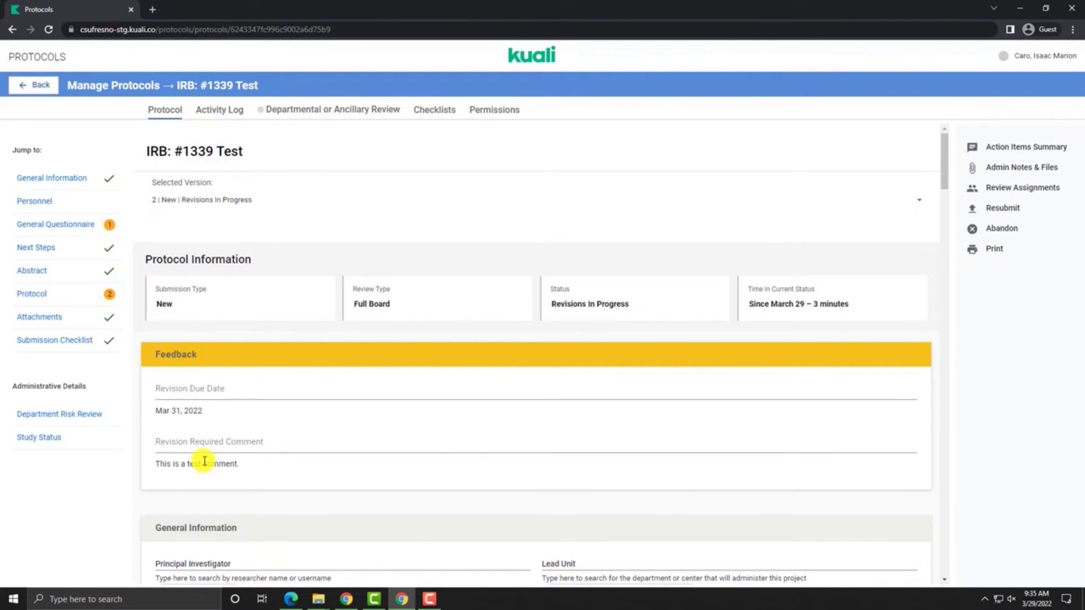
Step: Post the reply 'How the requested revision was made.' on the General Questionnaire funding action item
left_click(86, 229)
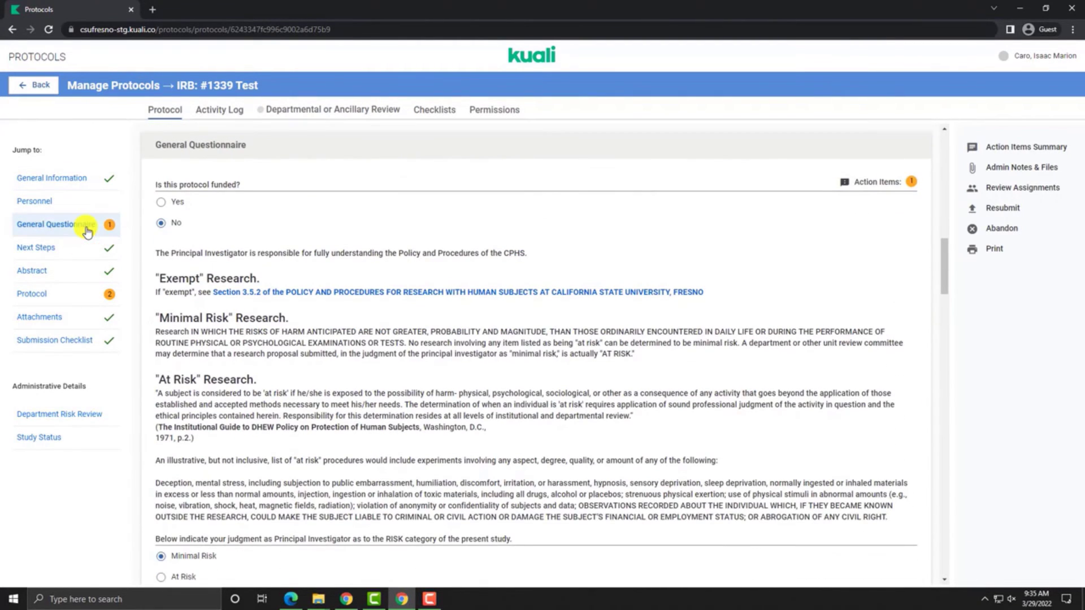
left_click(876, 187)
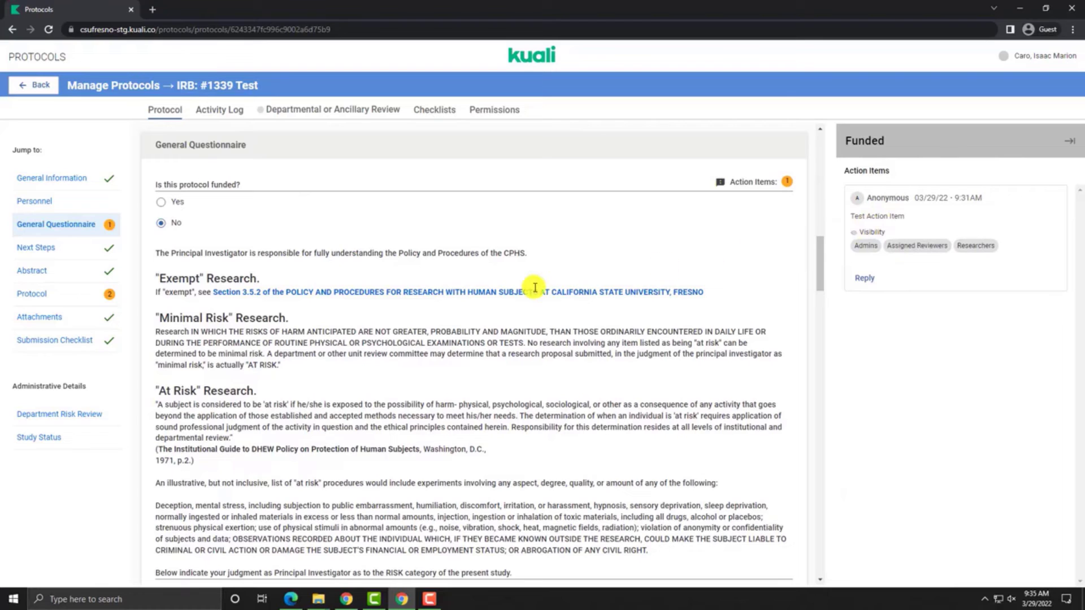
scroll(541, 288, "down", 5)
scroll(536, 314, "up", 1)
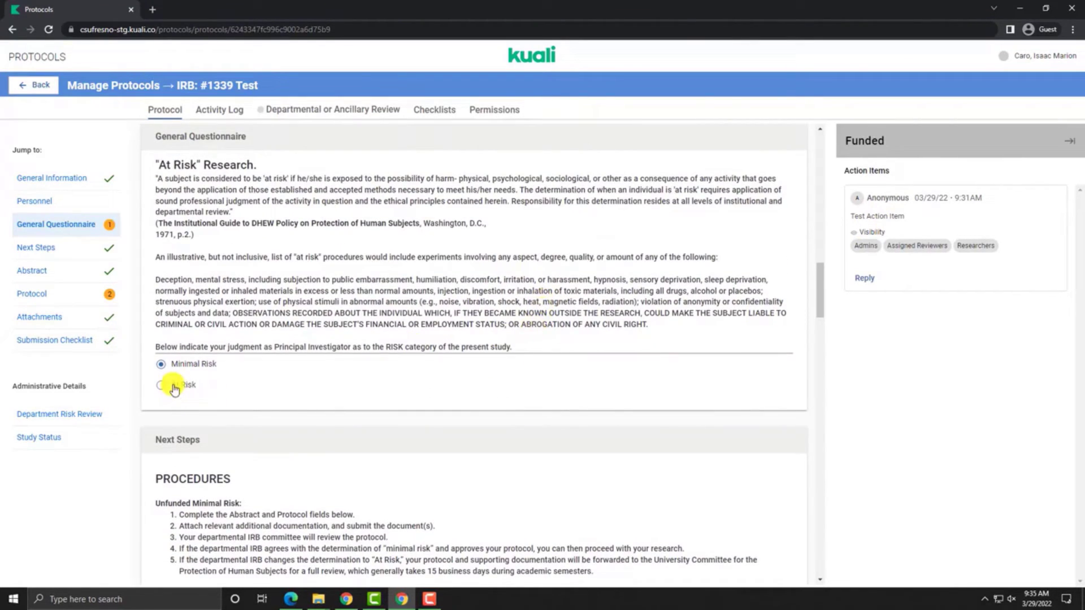
left_click(865, 278)
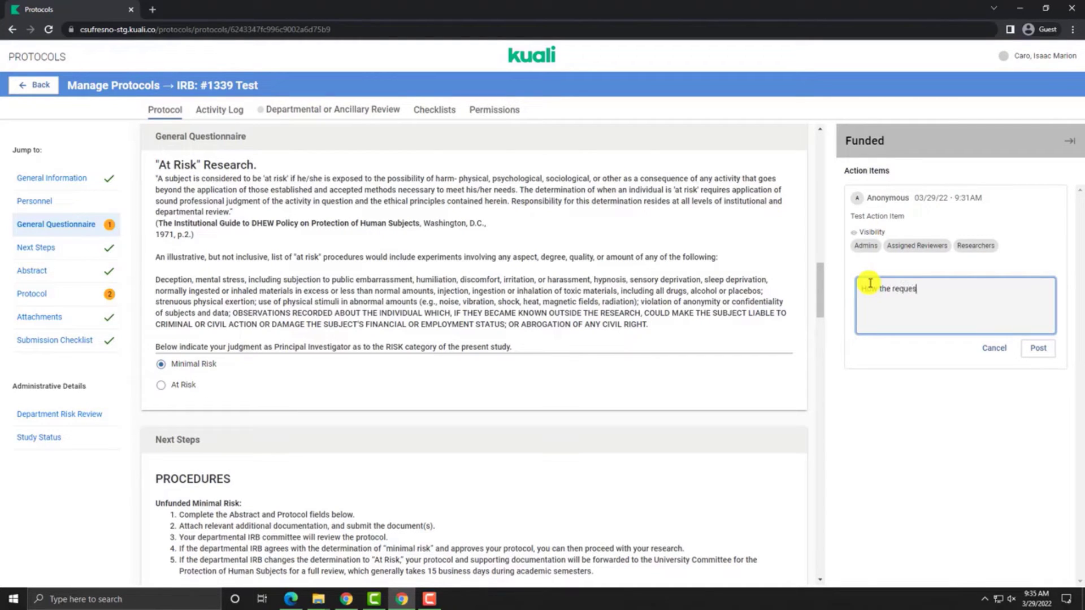
type("on was made.")
left_click(1038, 347)
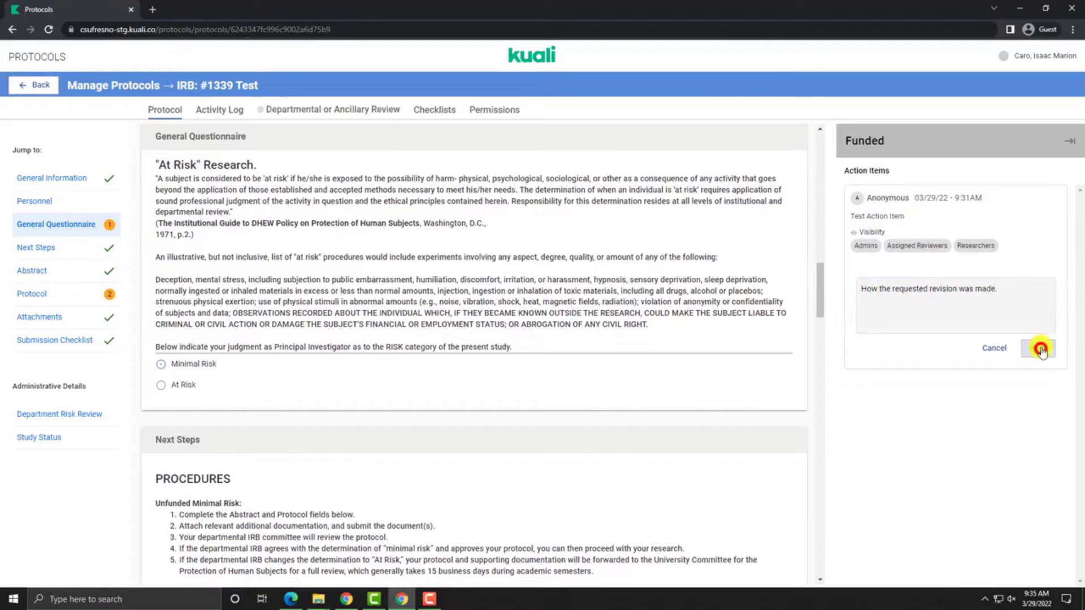
left_click(879, 267)
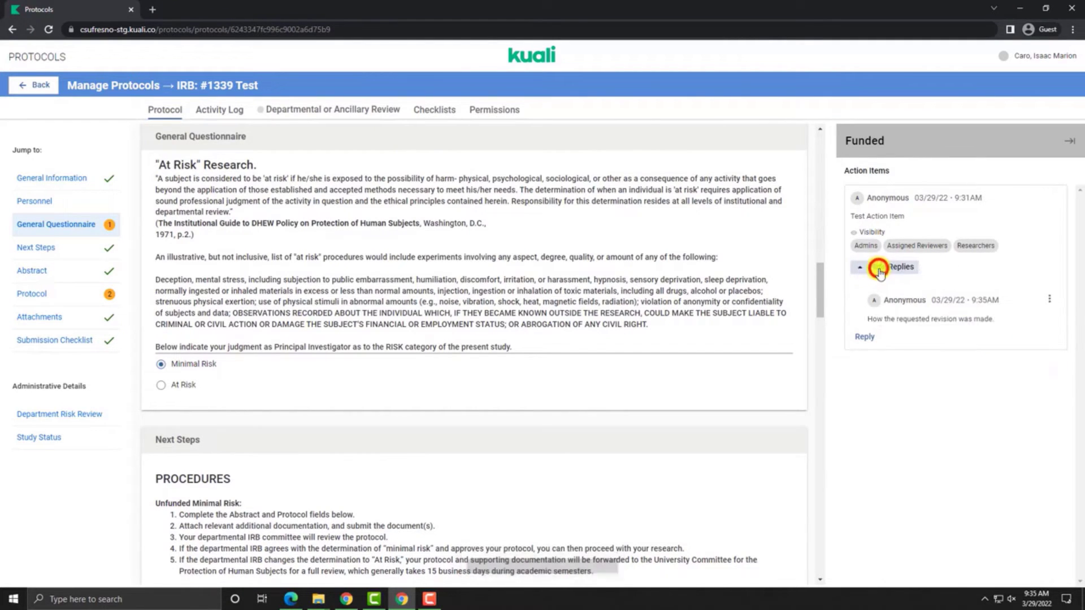
scroll(738, 347, "down", 3)
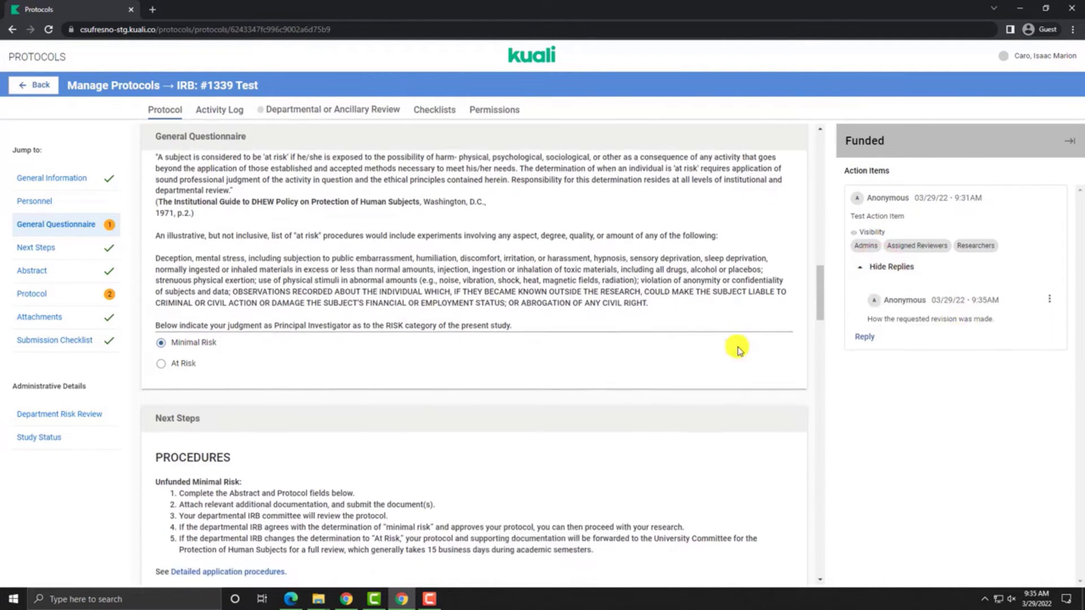
left_click(42, 293)
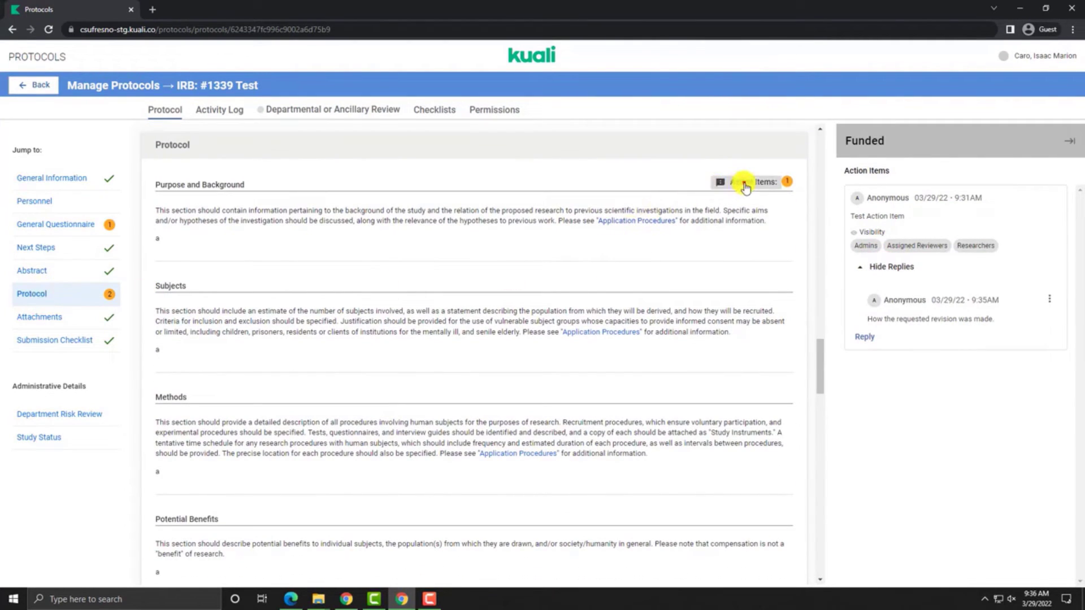
Step: Add 'this is an example of editing your protocol.' to Purpose and Background and reply to its action item
left_click(744, 185)
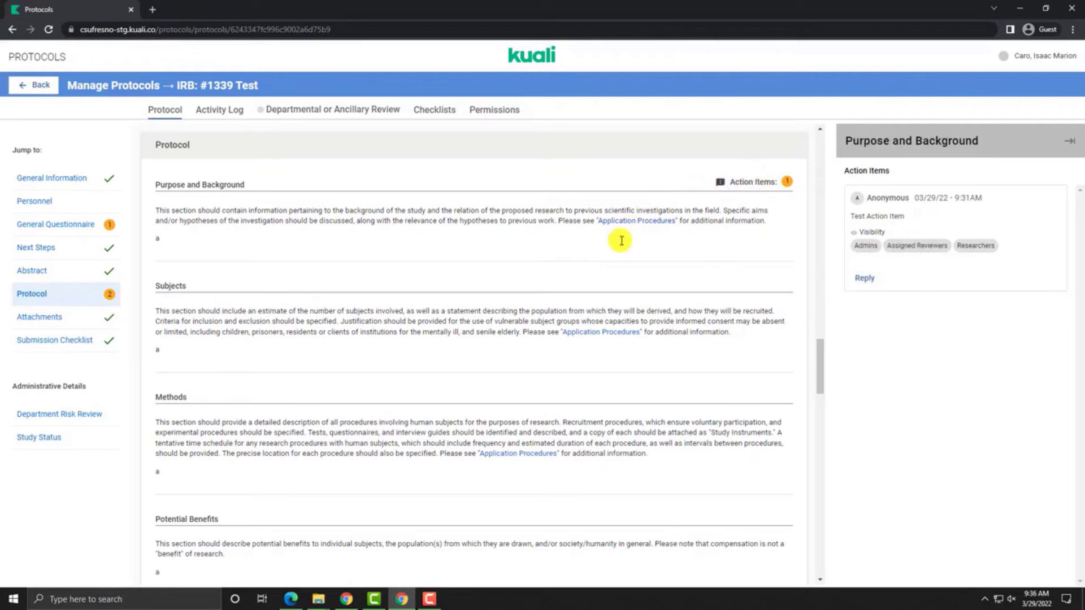
left_click(323, 241)
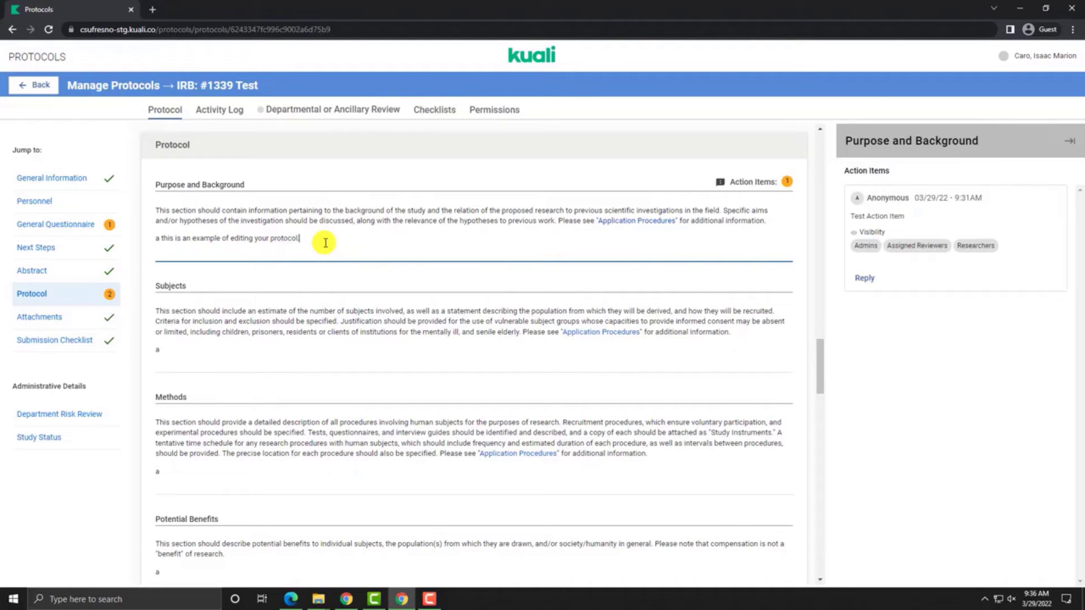
left_click(867, 279)
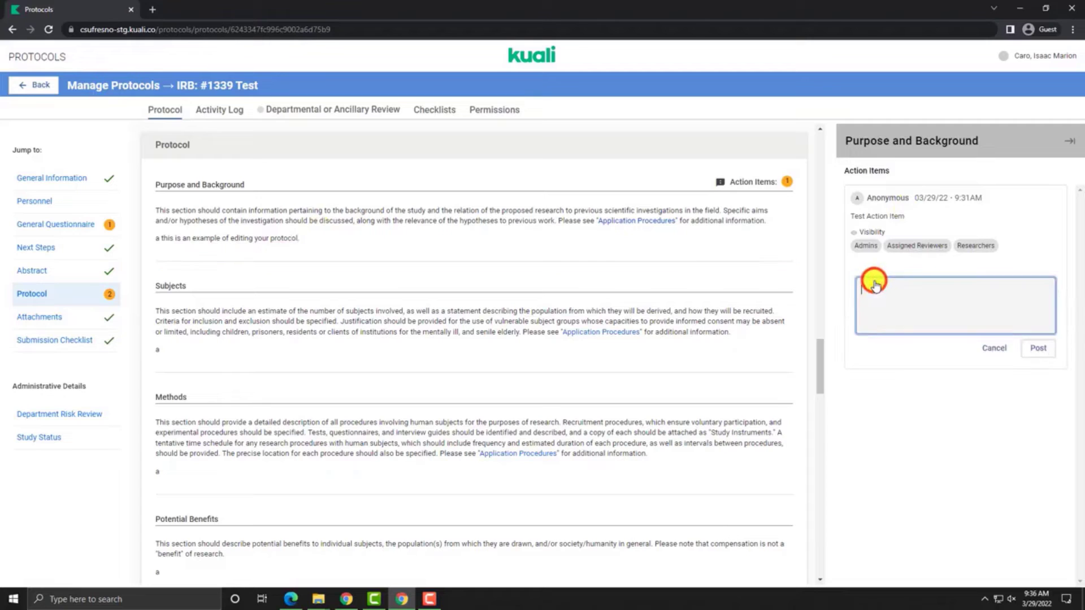
type("Action")
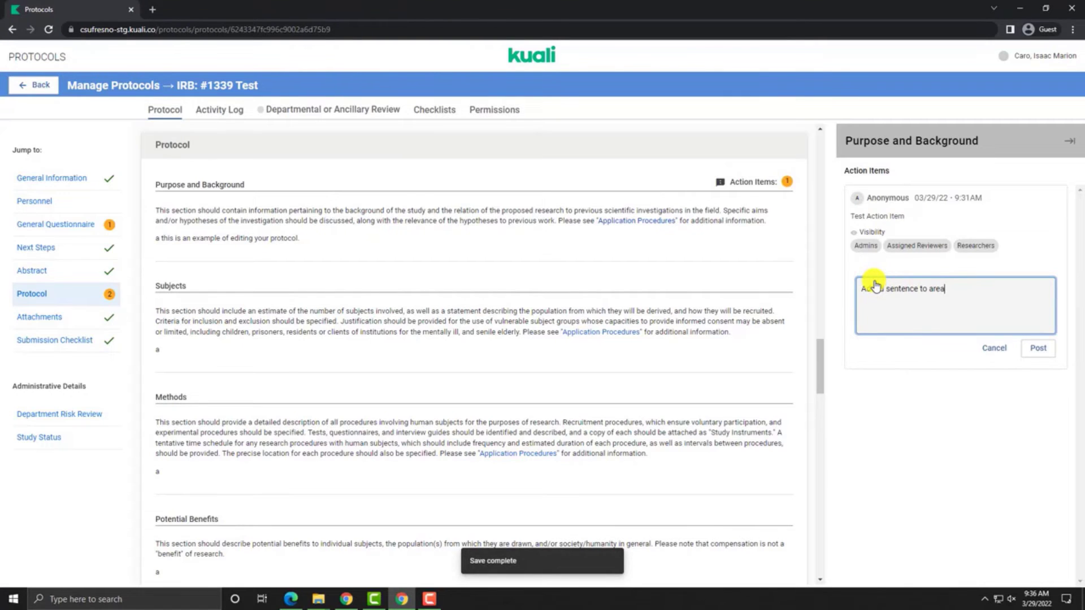
left_click(1038, 348)
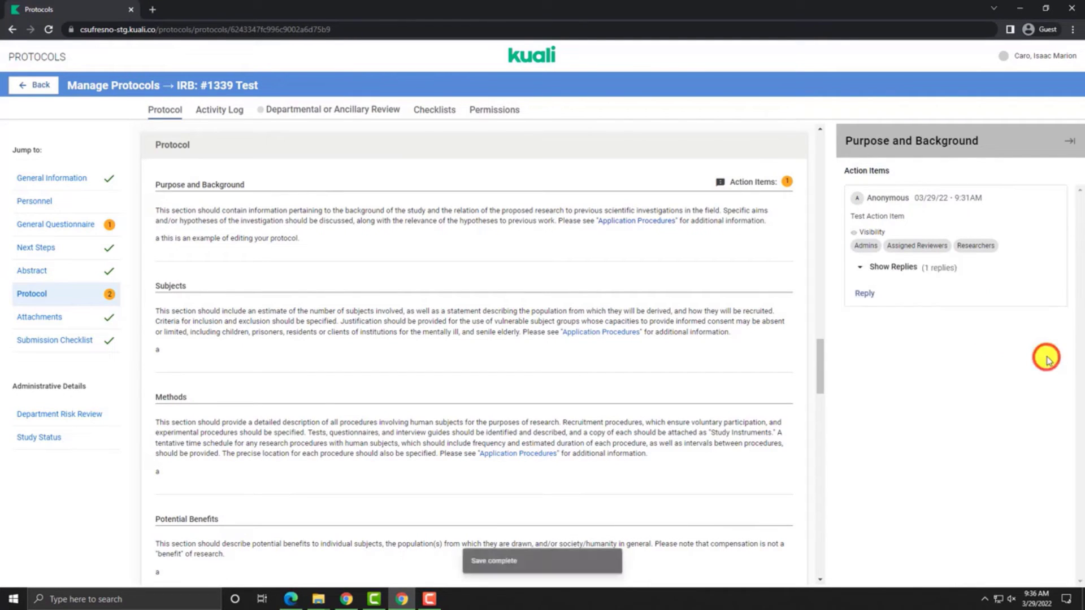
Step: Append 'edit.' to the Management of Risks answer, then close the action items side panel
scroll(583, 238, "down", 5)
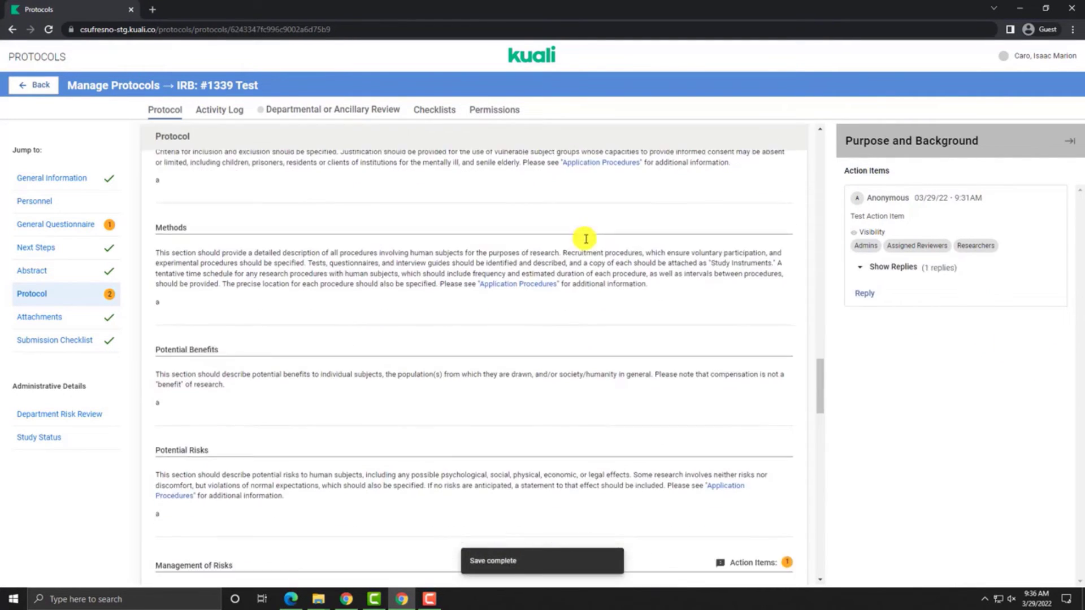
scroll(586, 238, "down", 3)
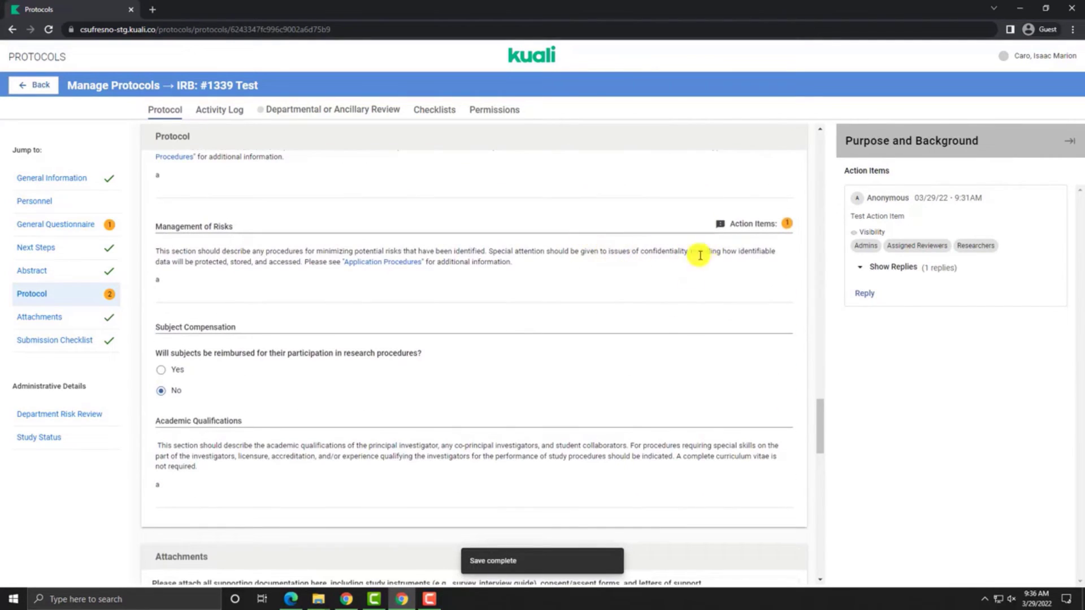
left_click(583, 287)
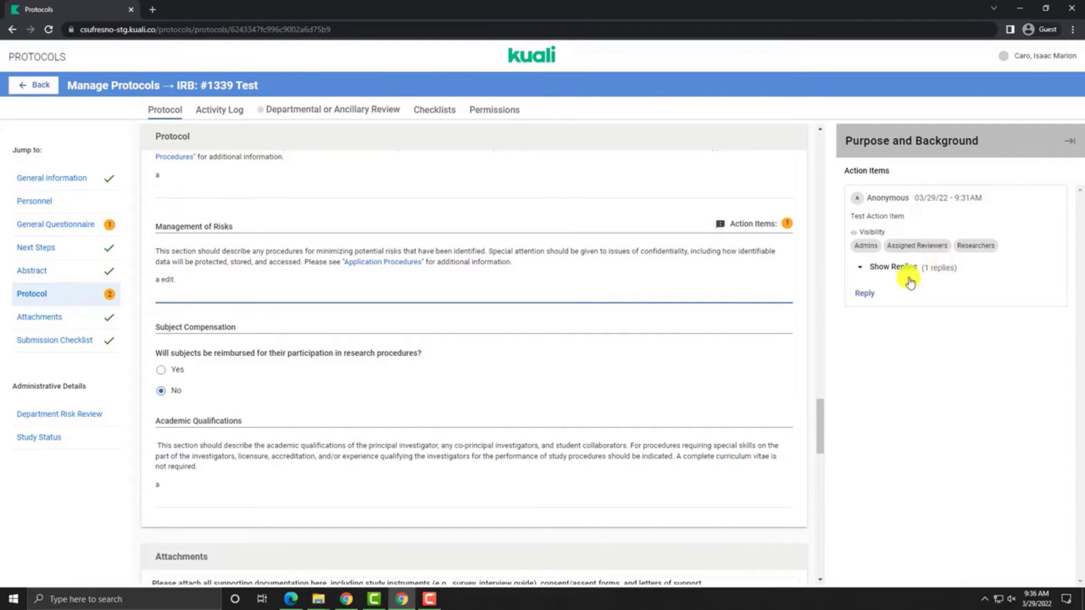
left_click(891, 268)
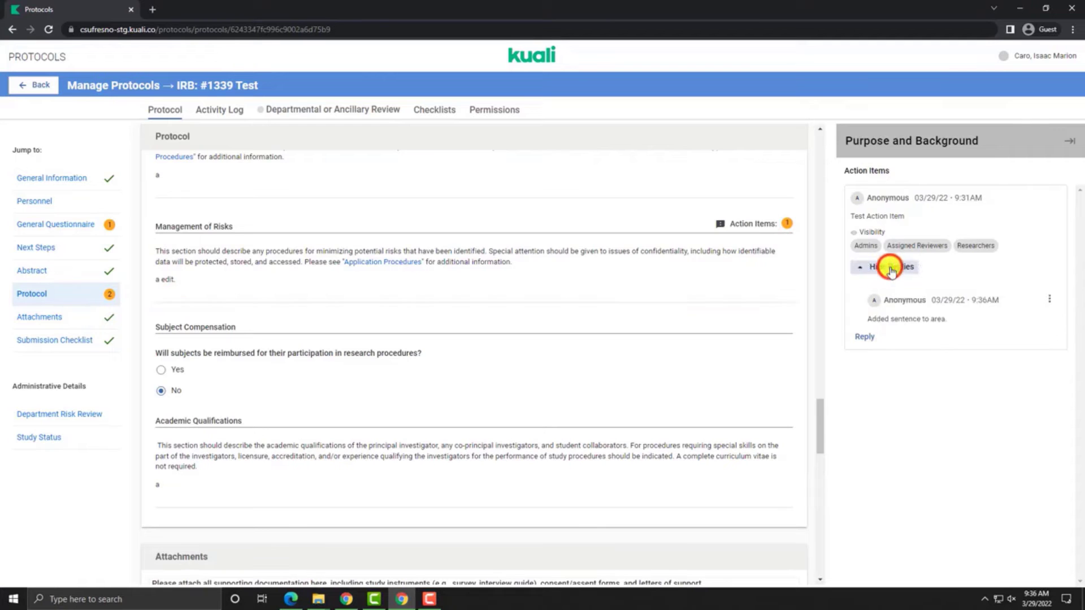
left_click(901, 278)
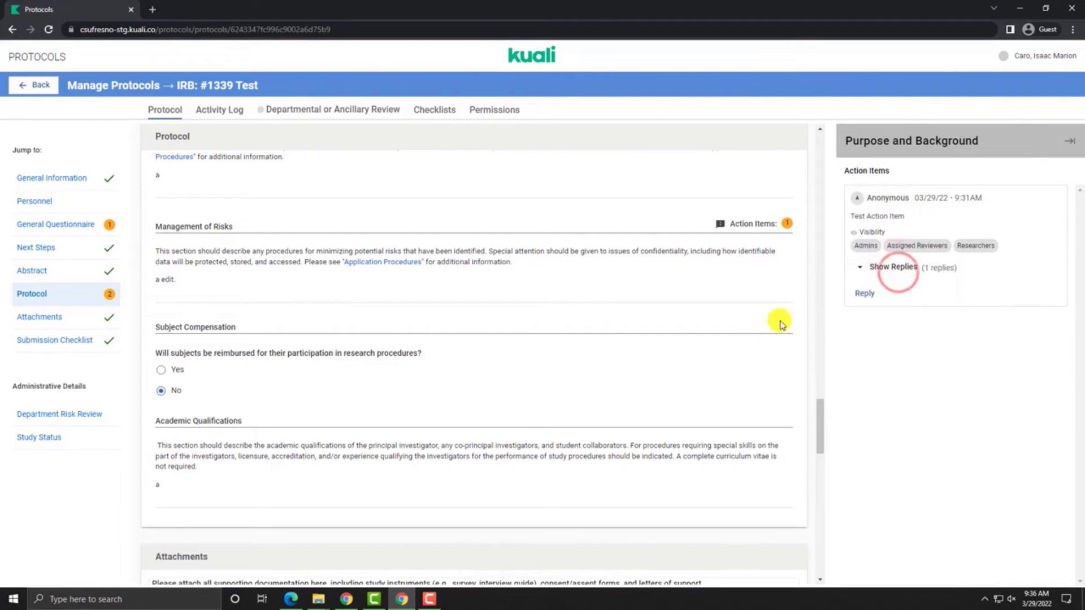
left_click(308, 390)
scroll(310, 390, "down", 1)
scroll(309, 390, "down", 4)
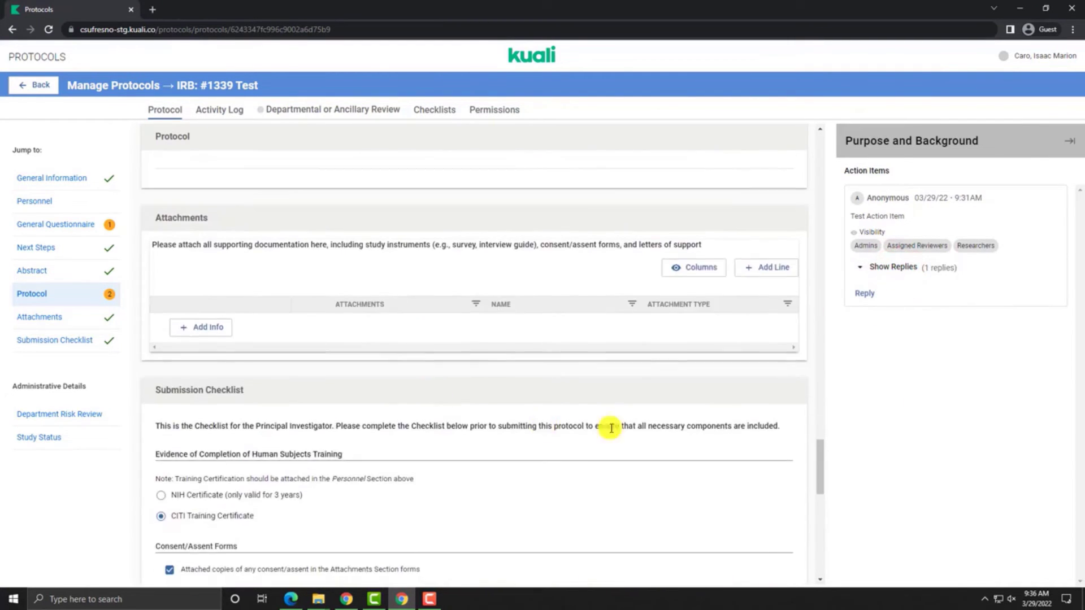
left_click(1069, 143)
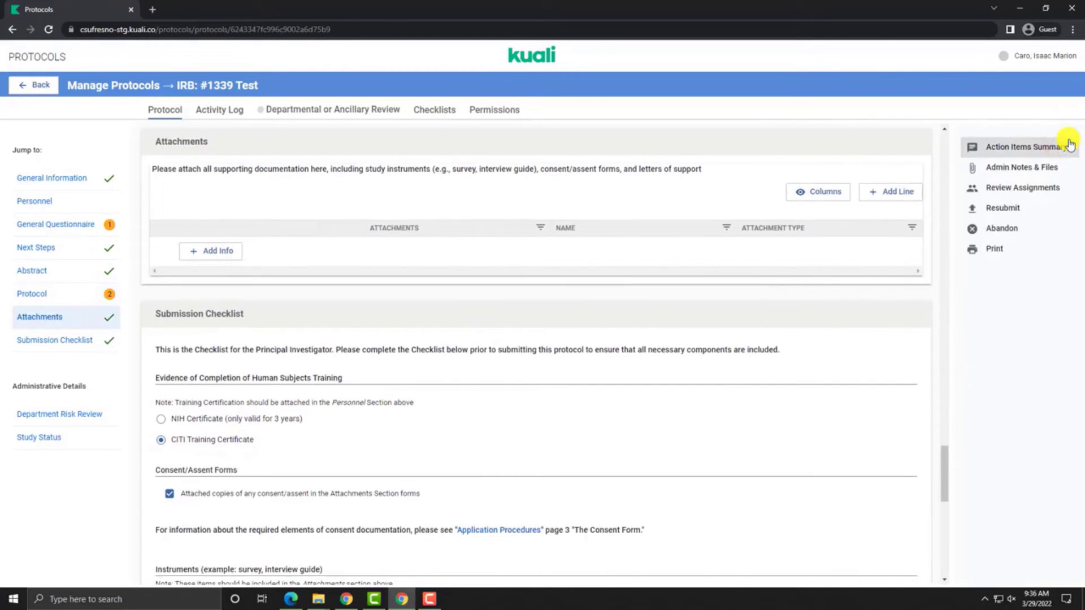
Step: Resubmit protocol #1339 for review and scroll back through the read-only form
left_click(1000, 209)
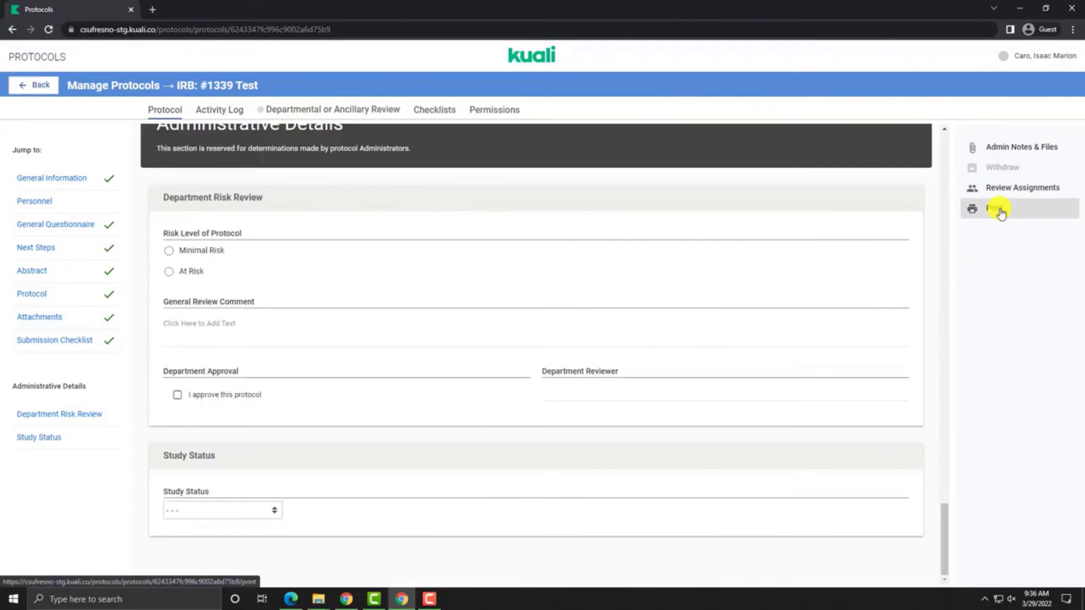
scroll(576, 310, "up", 8)
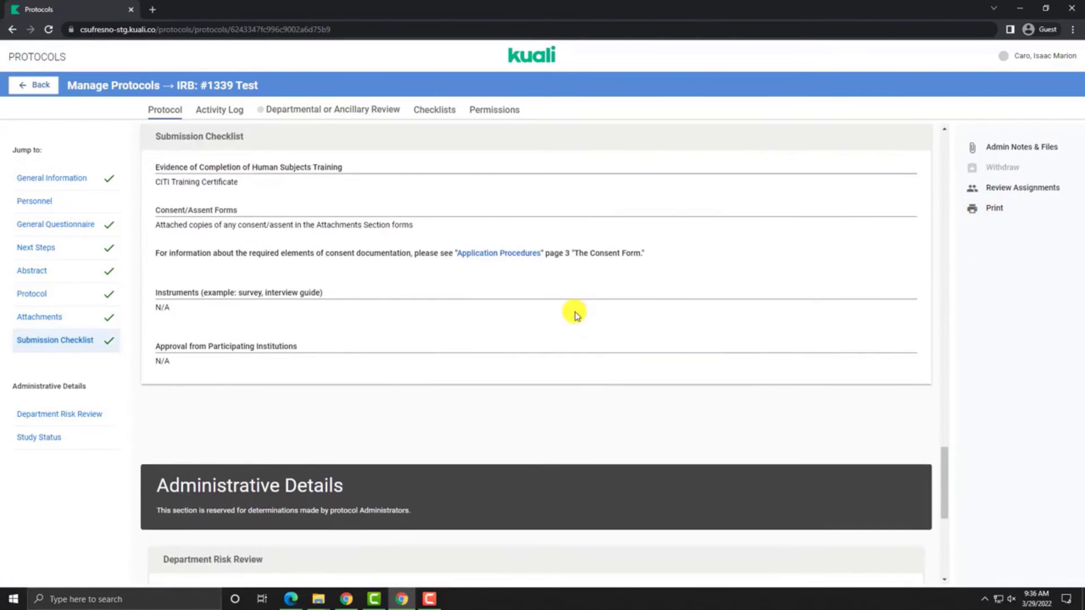
scroll(576, 312, "up", 10)
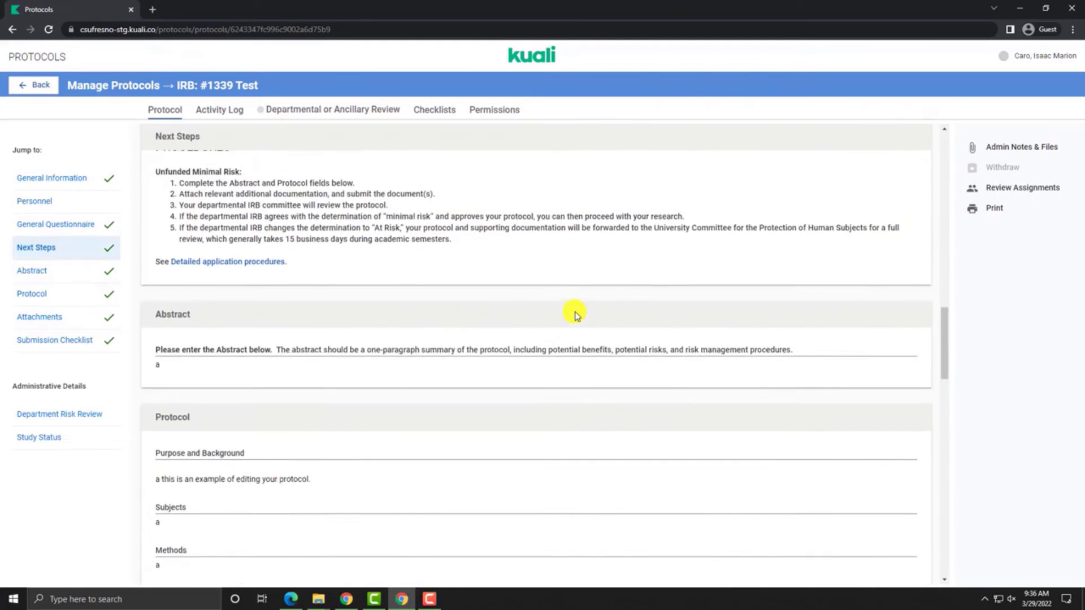
scroll(576, 311, "up", 2)
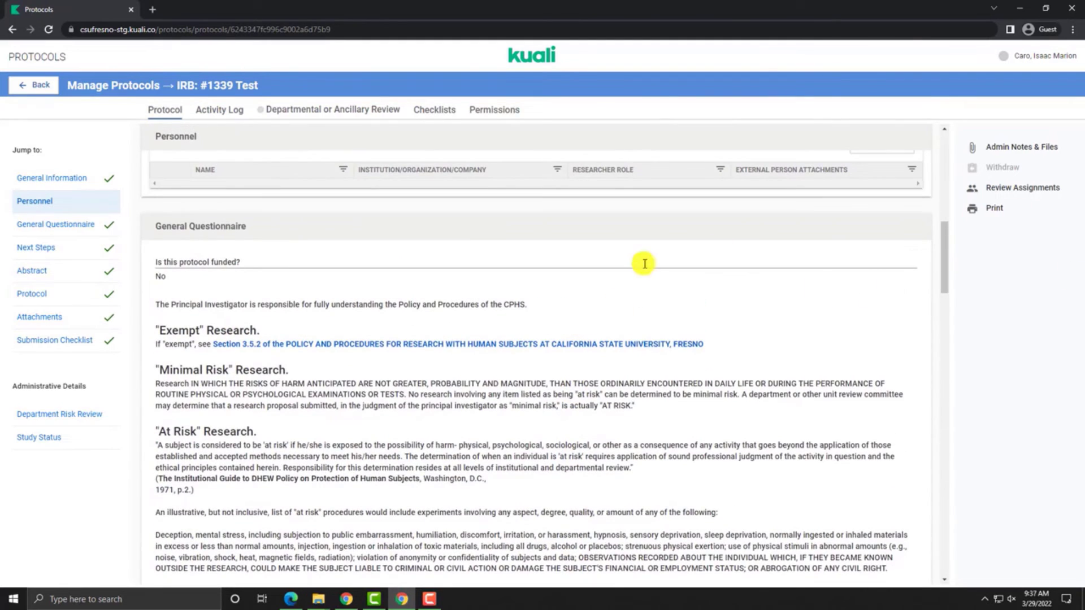
scroll(644, 264, "up", 4)
scroll(644, 264, "up", 3)
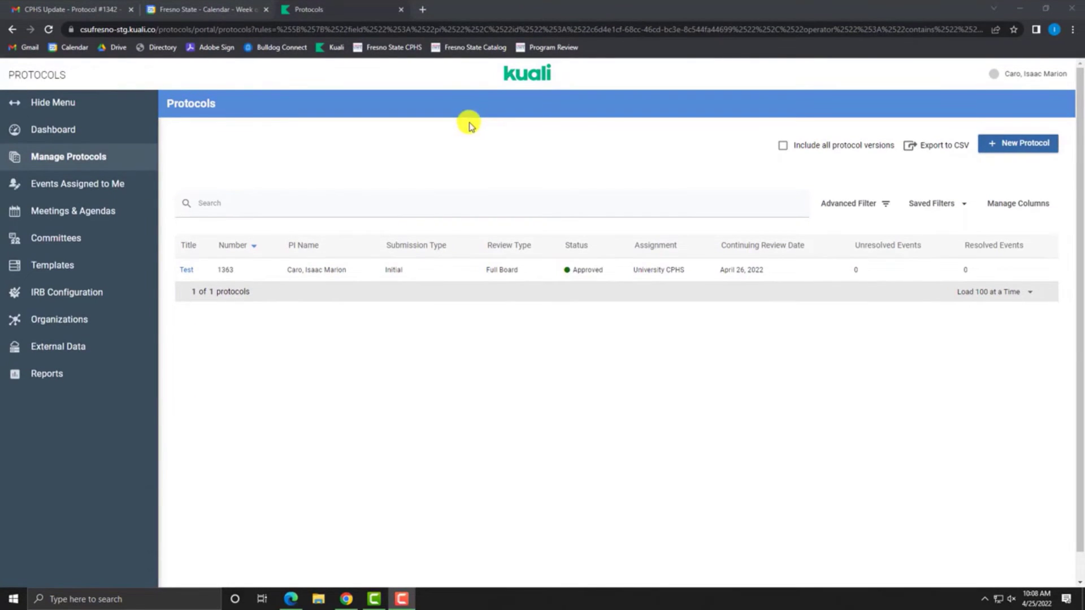
Step: Open protocol #1363 Test and start its renewal
left_click(190, 273)
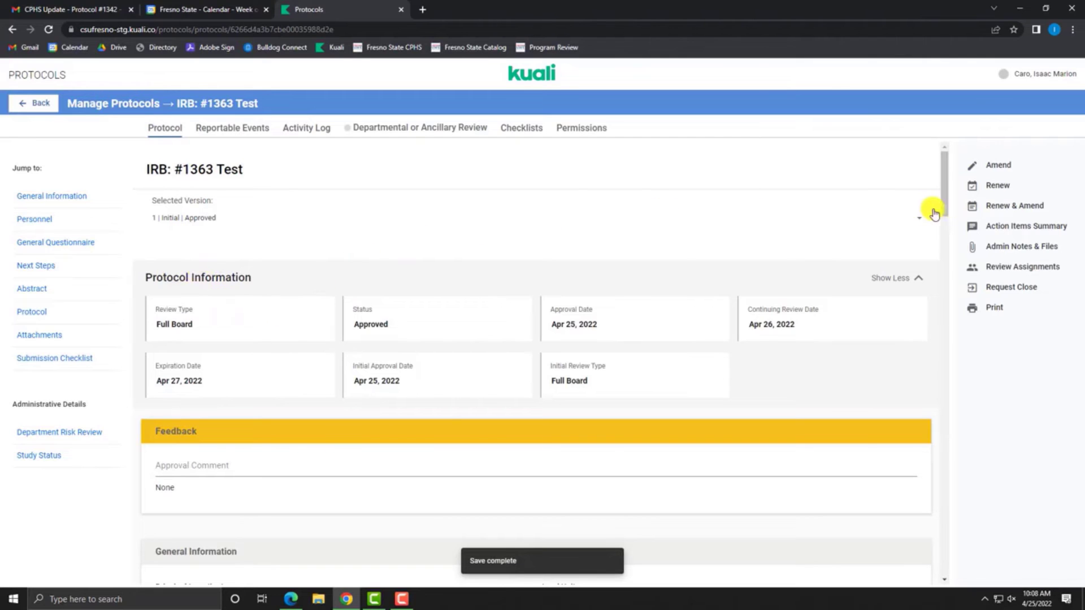
left_click(1032, 189)
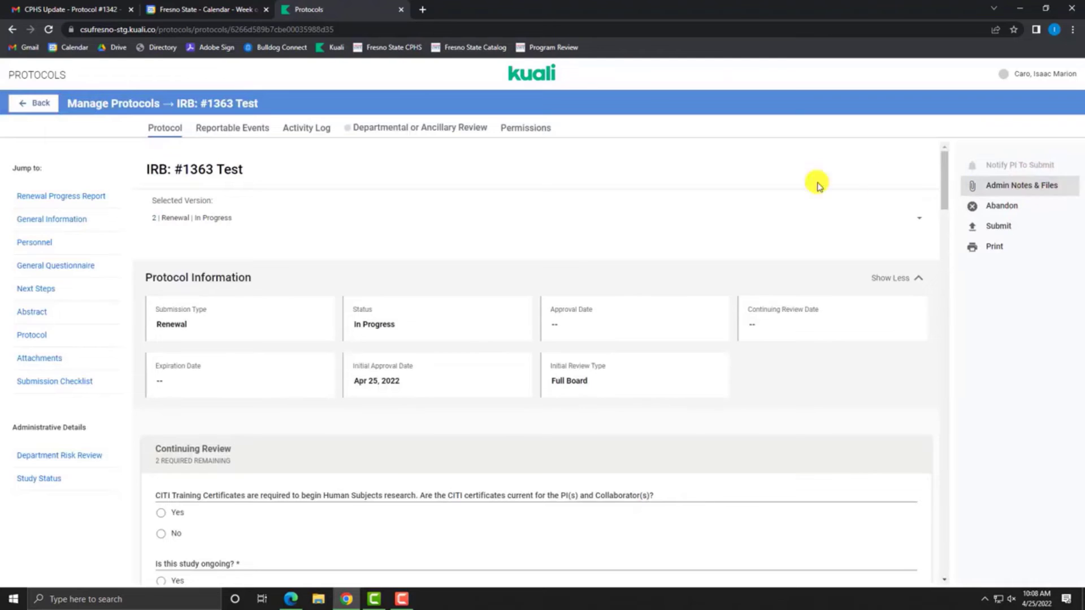
scroll(316, 203, "down", 1)
scroll(320, 204, "down", 2)
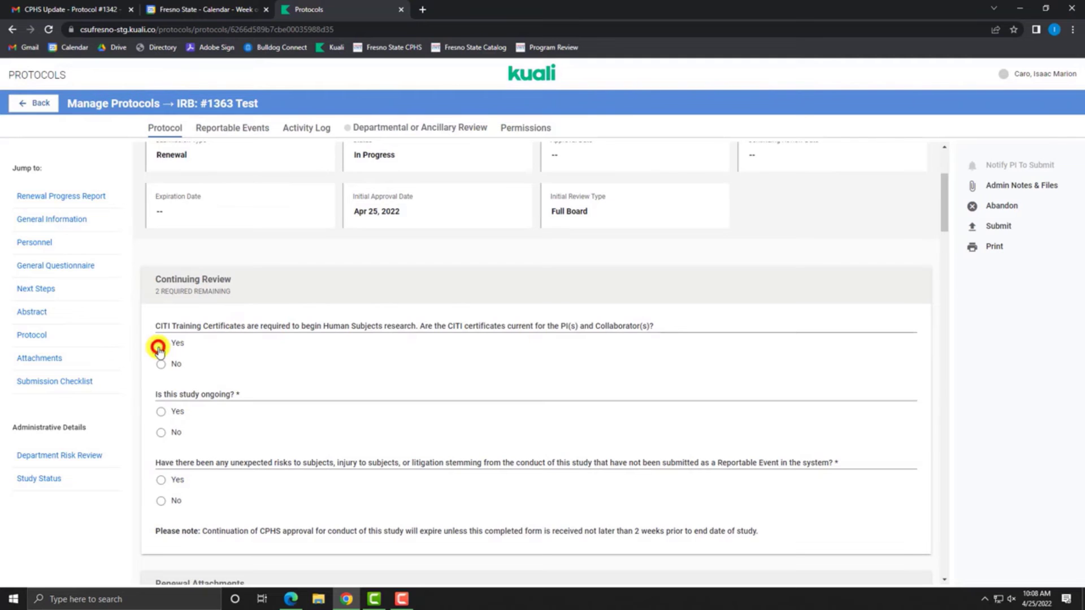
Step: Answer Yes to all four continuing review questions and add a blank renewal attachment line
left_click(159, 347)
left_click(170, 418)
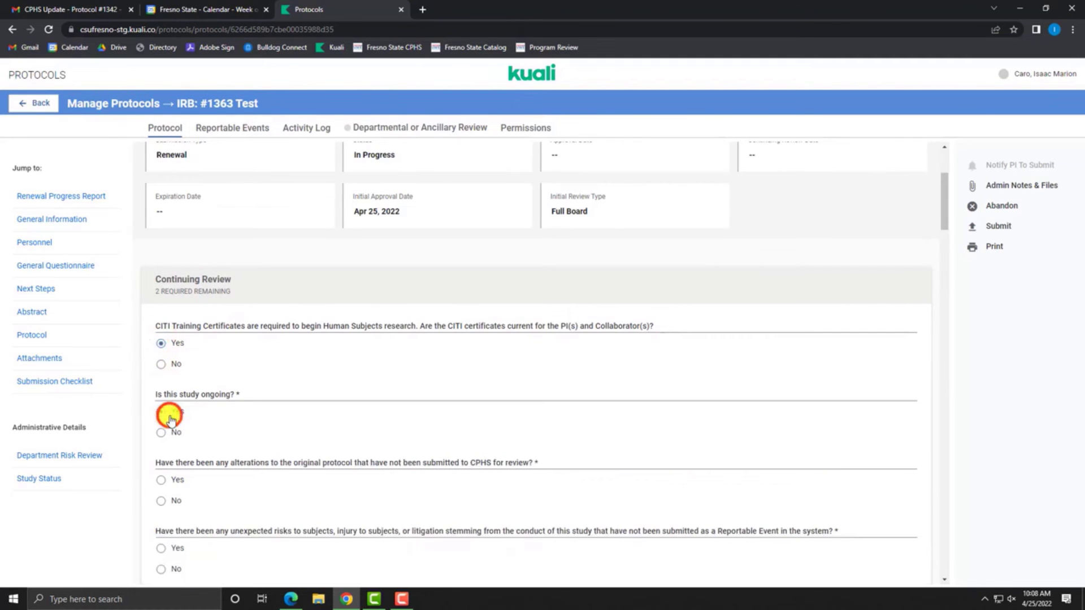
scroll(199, 438, "down", 3)
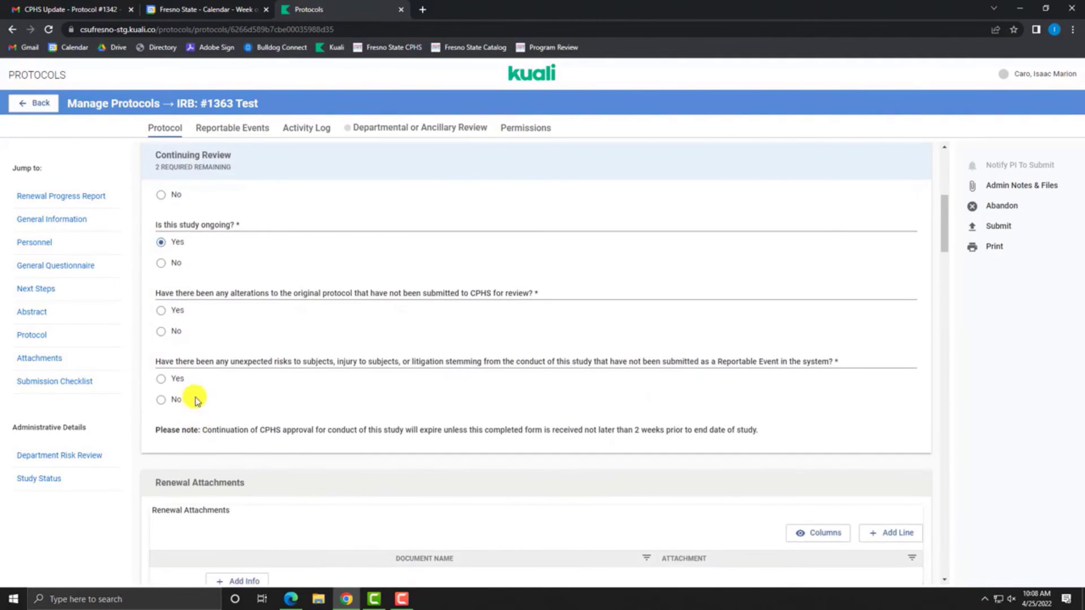
left_click(162, 312)
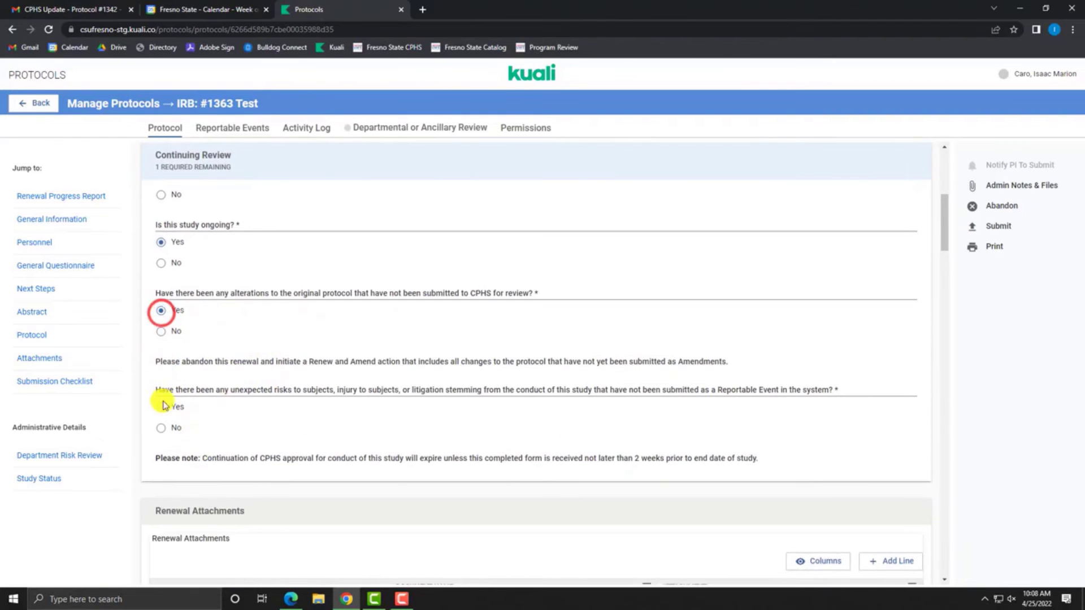
left_click(162, 407)
scroll(474, 456, "down", 5)
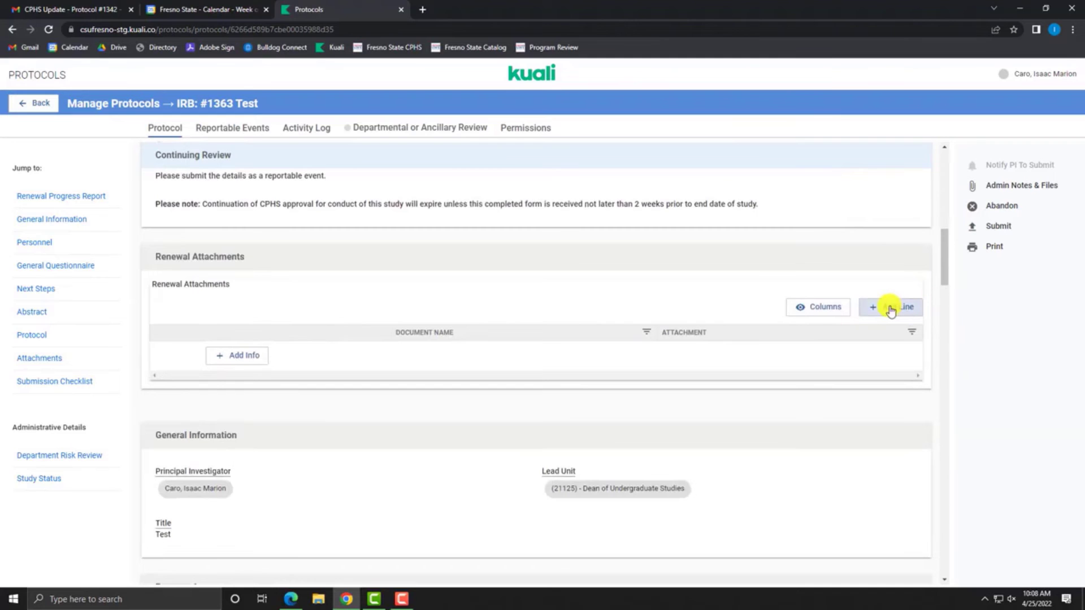
left_click(904, 309)
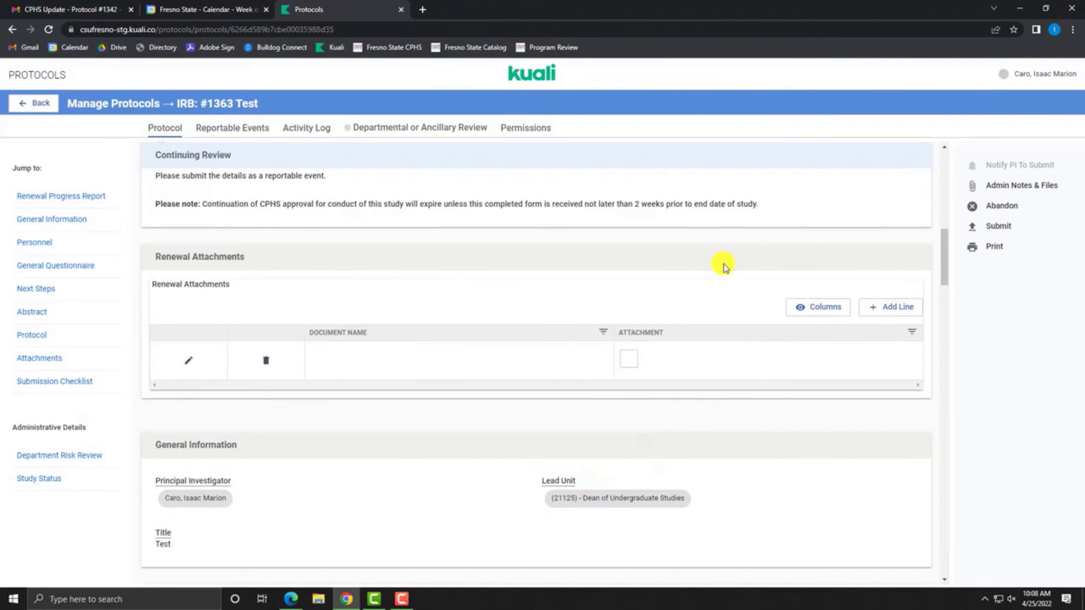
scroll(671, 228, "up", 10)
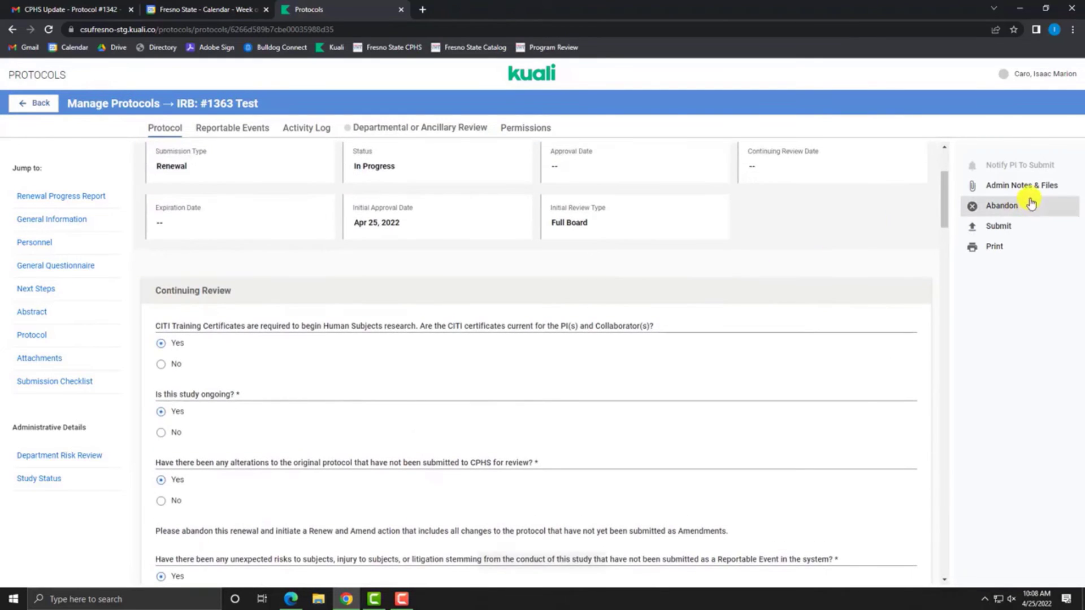
Step: Submit the #1363 Test renewal for review
left_click(1010, 229)
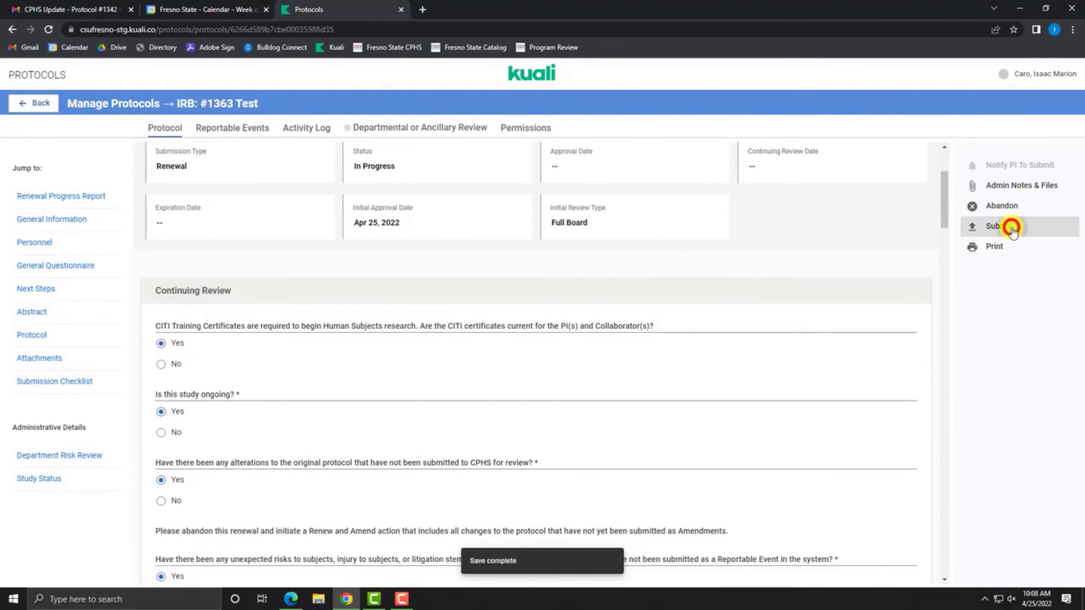
scroll(688, 350, "up", 3)
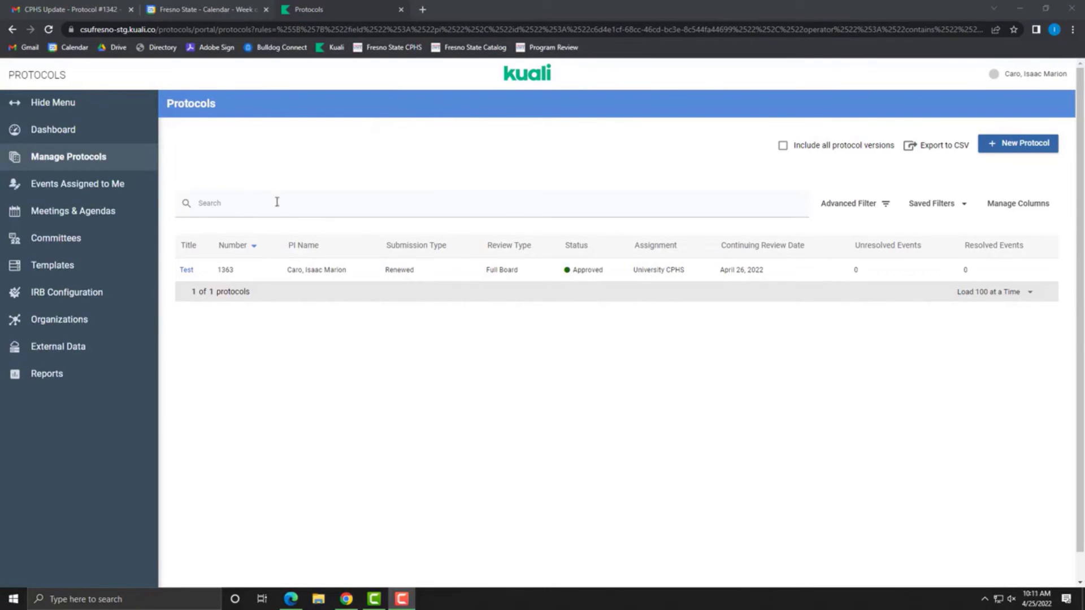
Step: Open protocol #1363 Test and start a Renew & Amend version
left_click(186, 271)
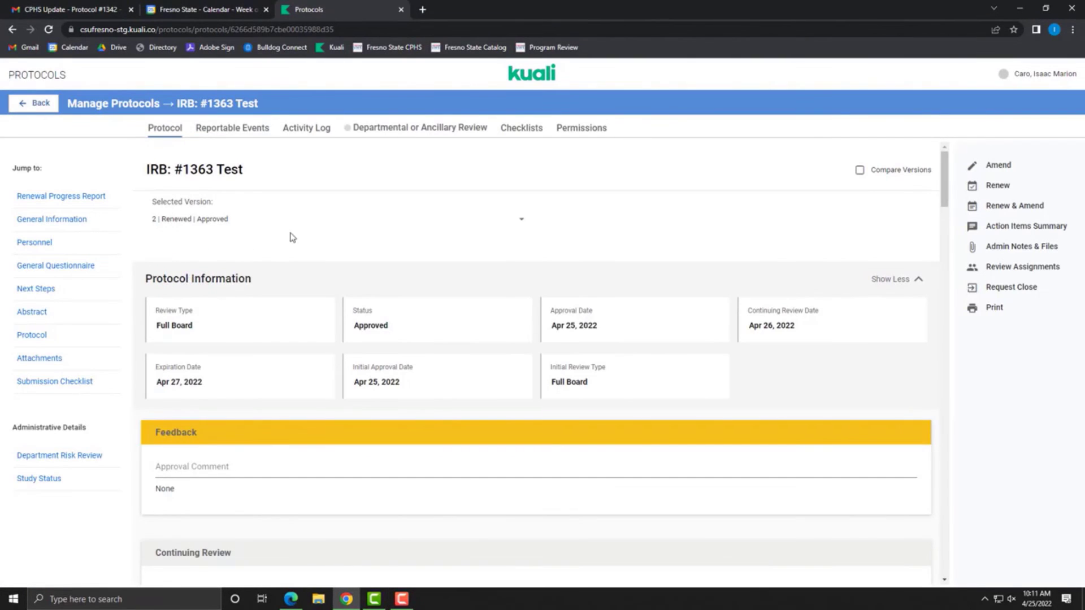
left_click(1028, 214)
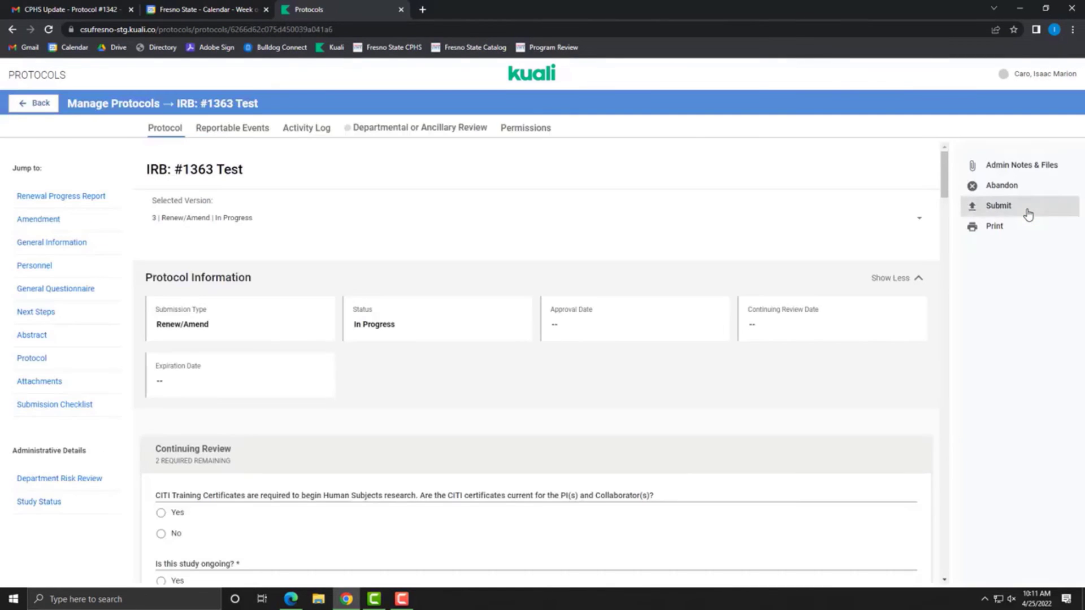
scroll(376, 252, "down", 5)
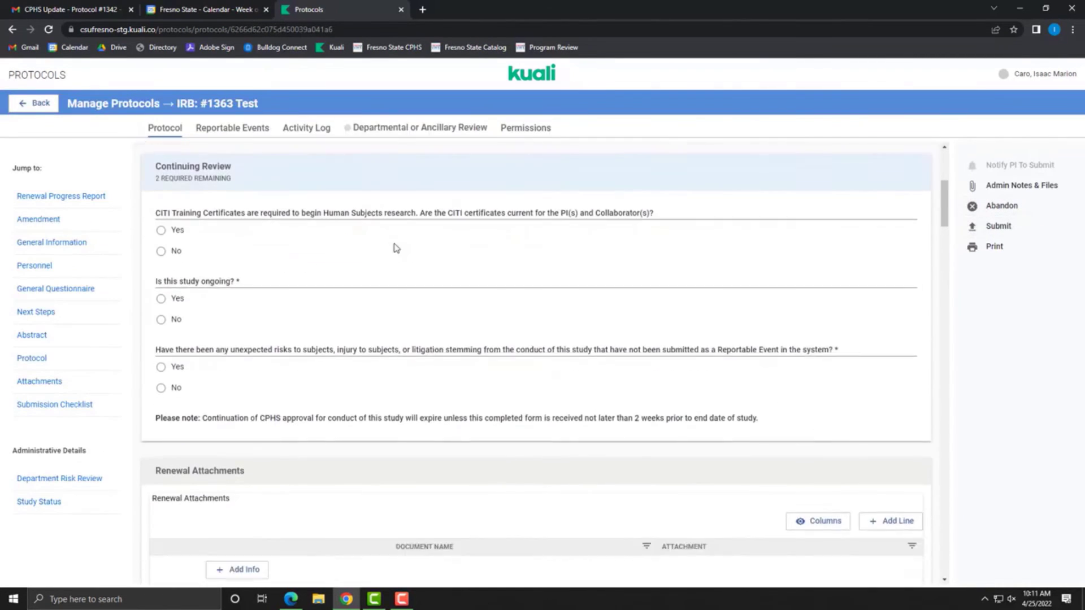
Step: Answer Yes for CITI, ongoing study and alterations, and No for unexpected risks
left_click(162, 231)
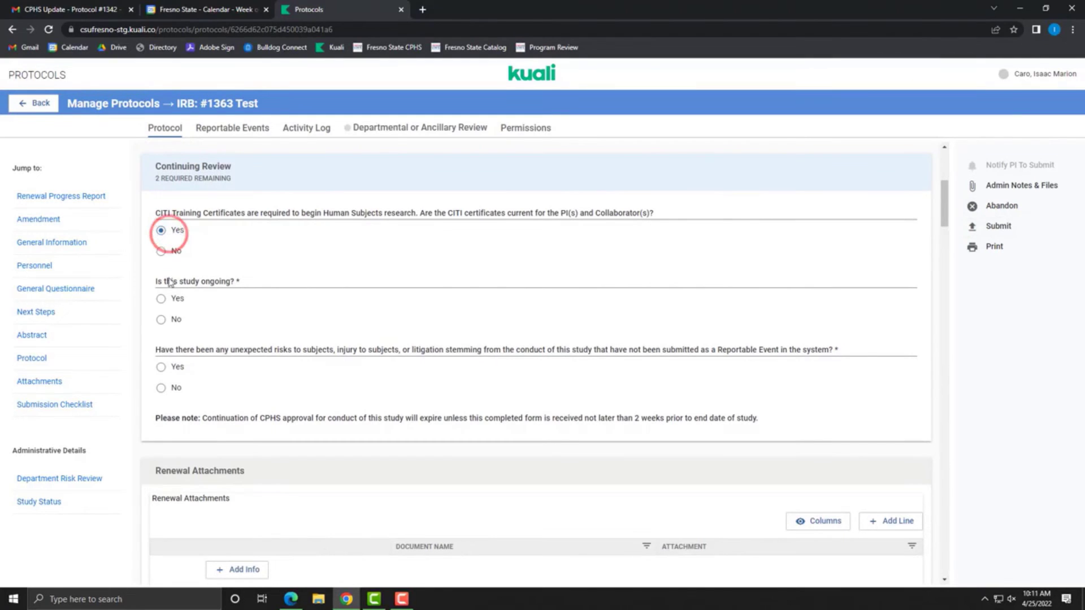
left_click(160, 300)
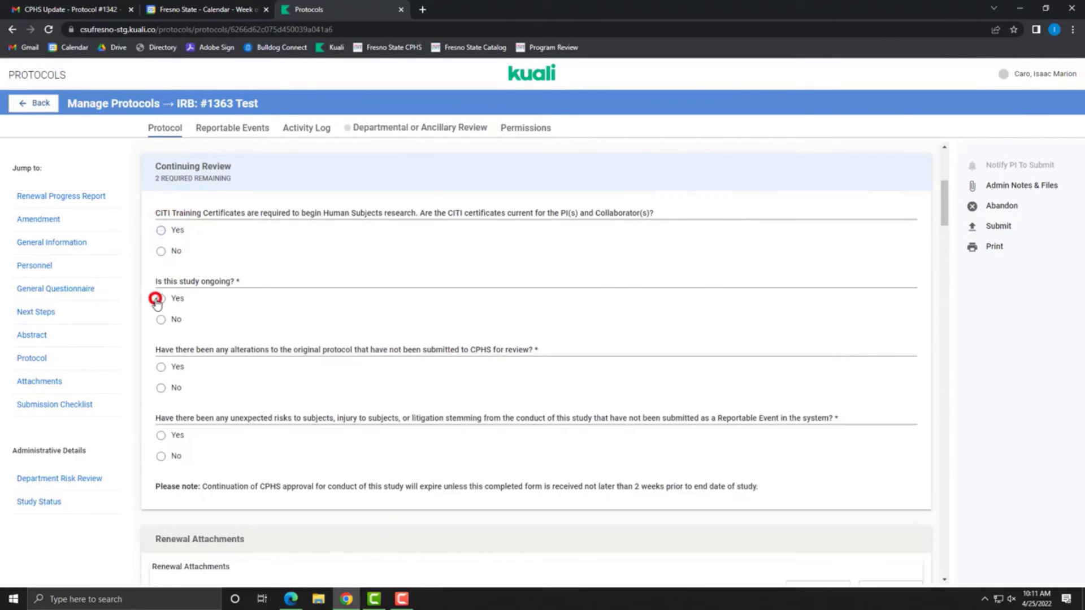
left_click(168, 367)
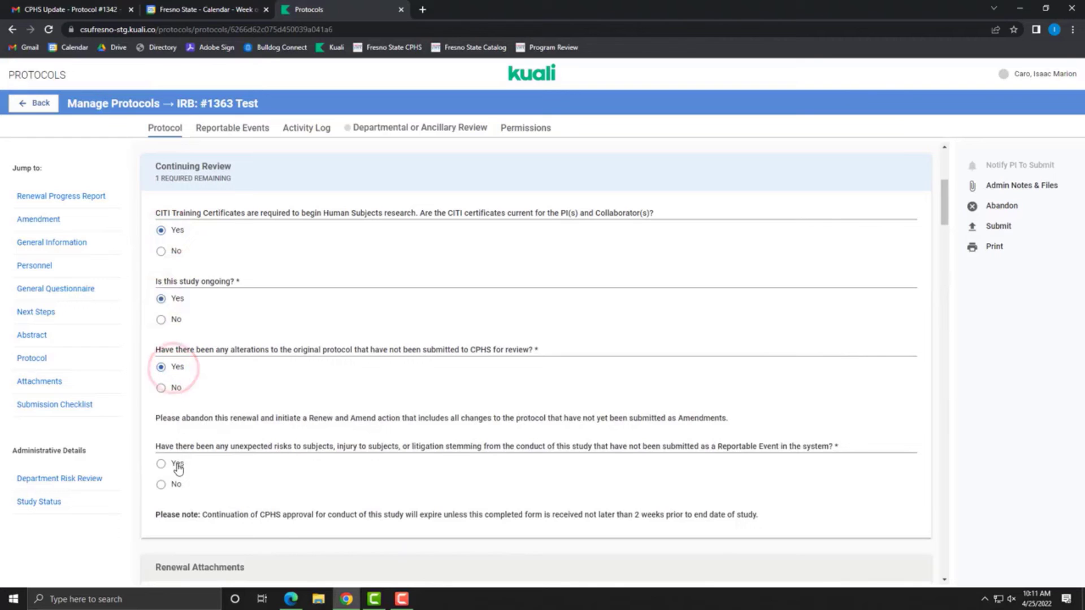
left_click(176, 467)
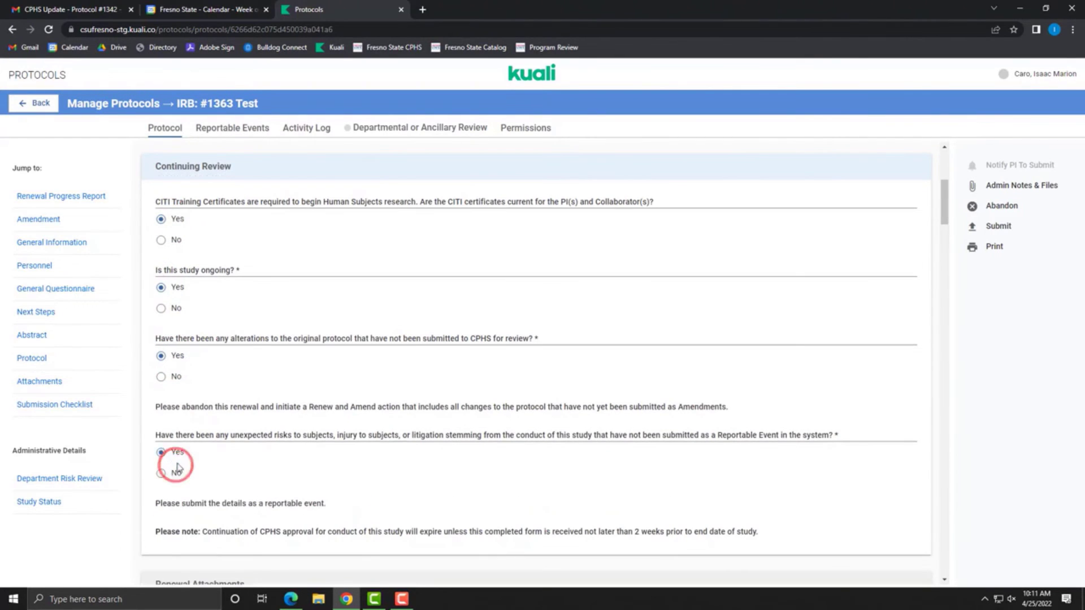
left_click(162, 474)
Step: Add an empty row under Renewal Attachments
scroll(417, 414, "down", 3)
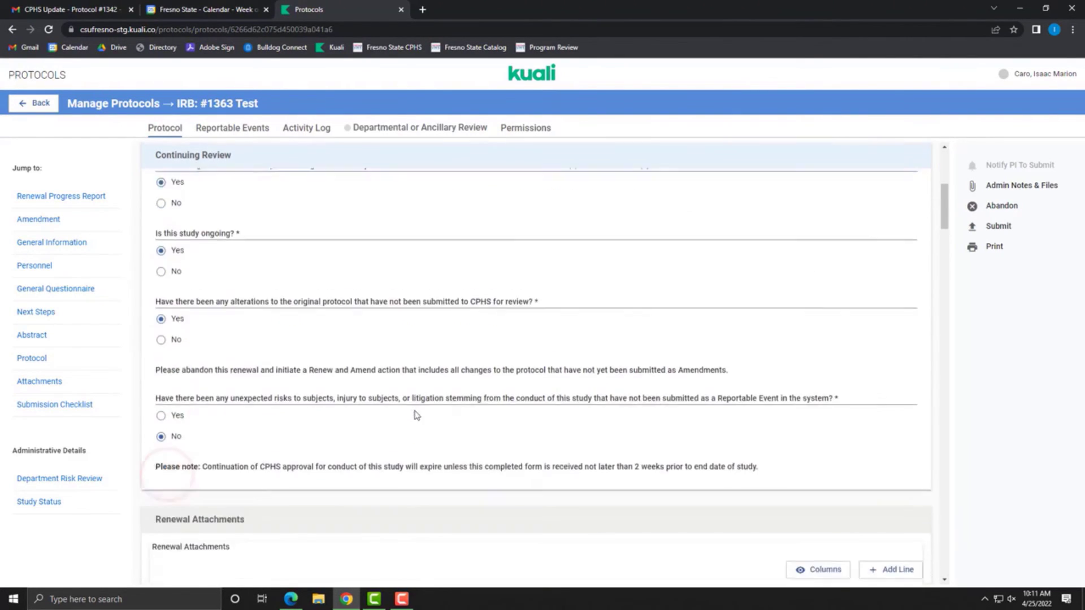
left_click(903, 438)
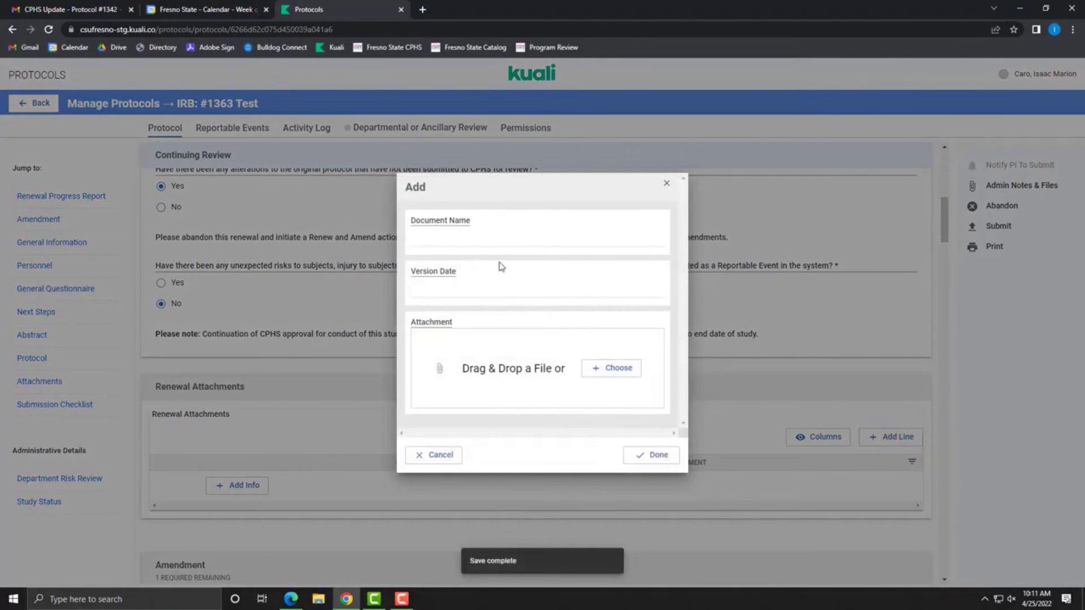
left_click(654, 456)
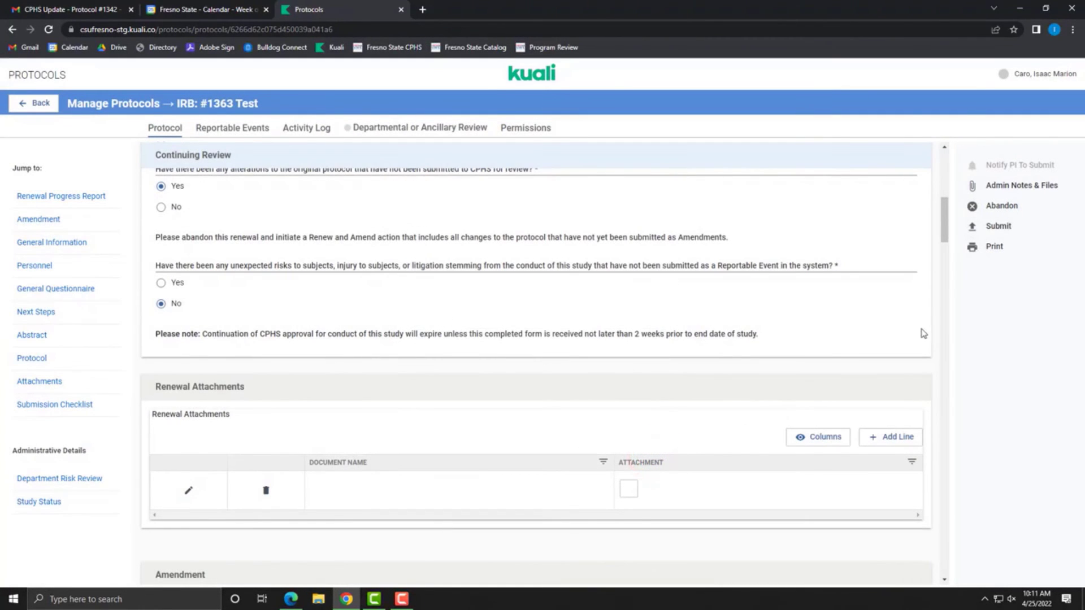
scroll(651, 300, "down", 4)
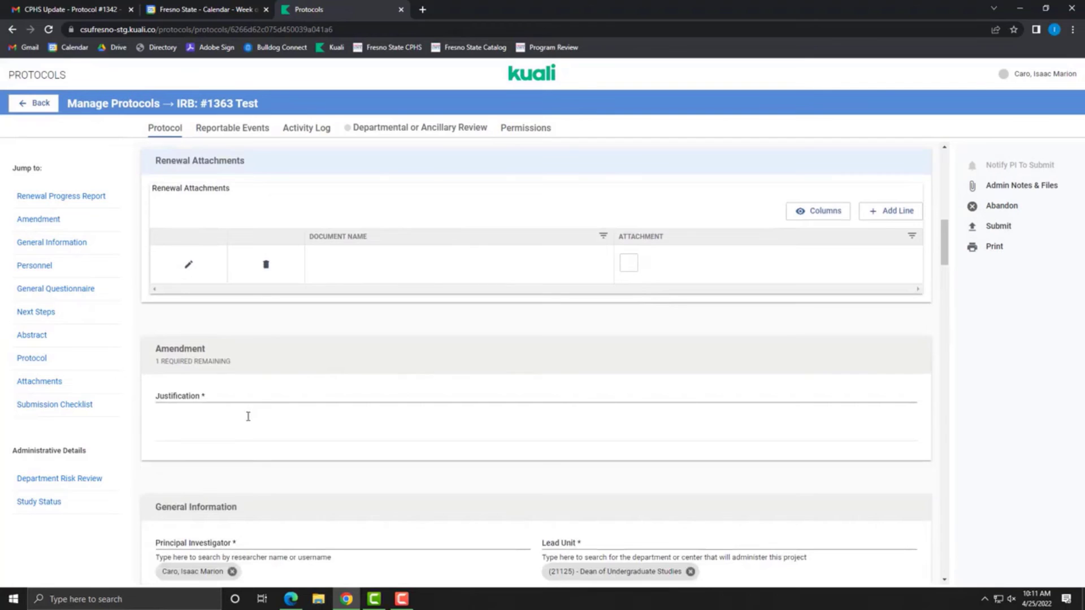
Step: Begin the amendment justification with the text 'Enter your justi'
left_click(248, 417)
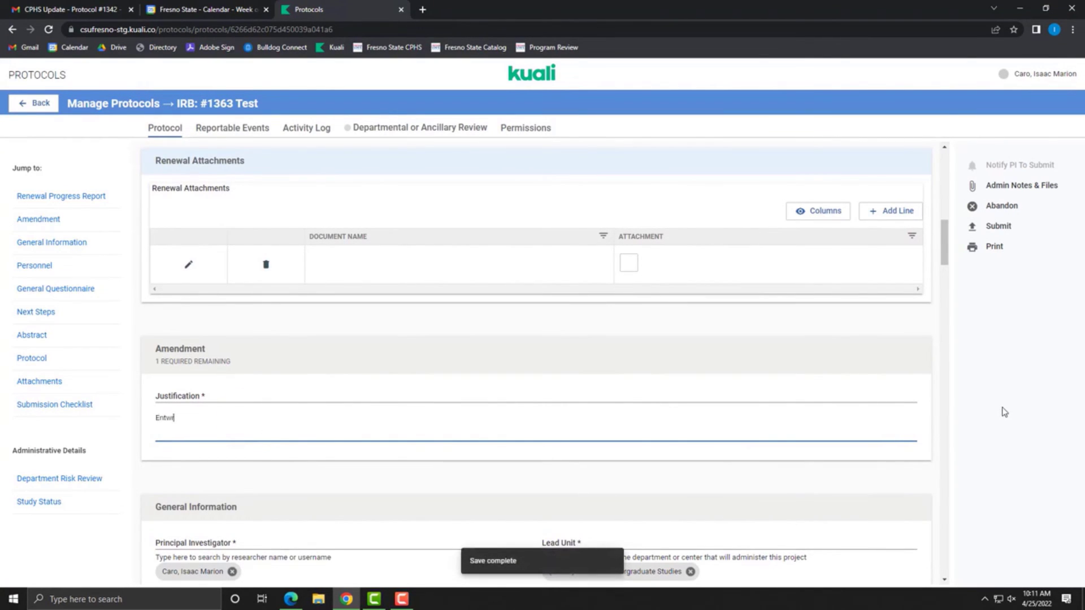
type("Enter your justification here.")
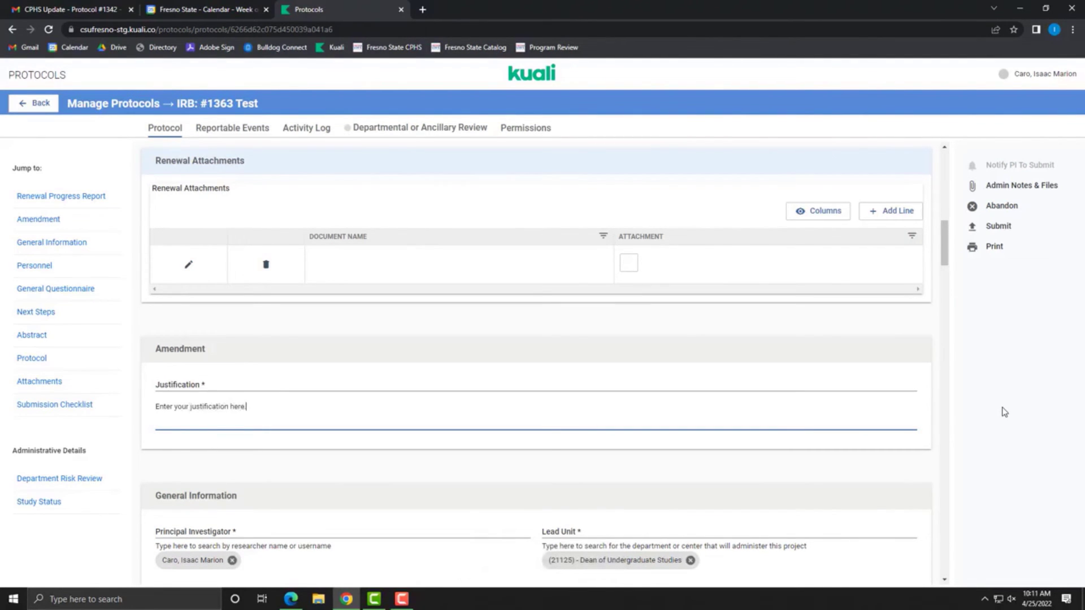
scroll(417, 378, "down", 10)
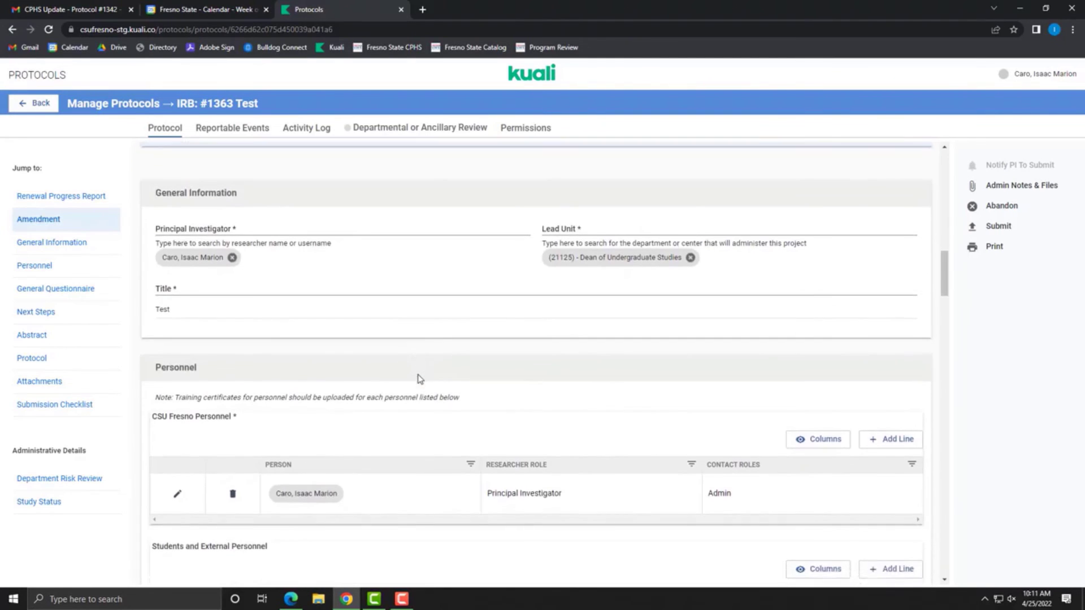
scroll(419, 378, "down", 10)
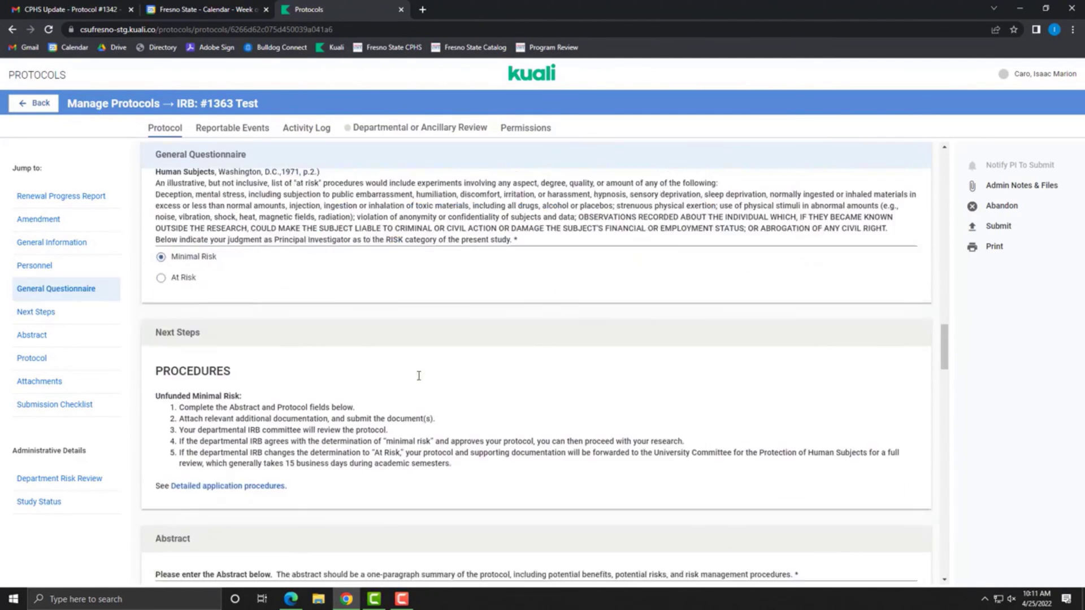
Step: Append 'bc' to the Abstract and Purpose and Background answers so both read 'abc'
left_click(266, 377)
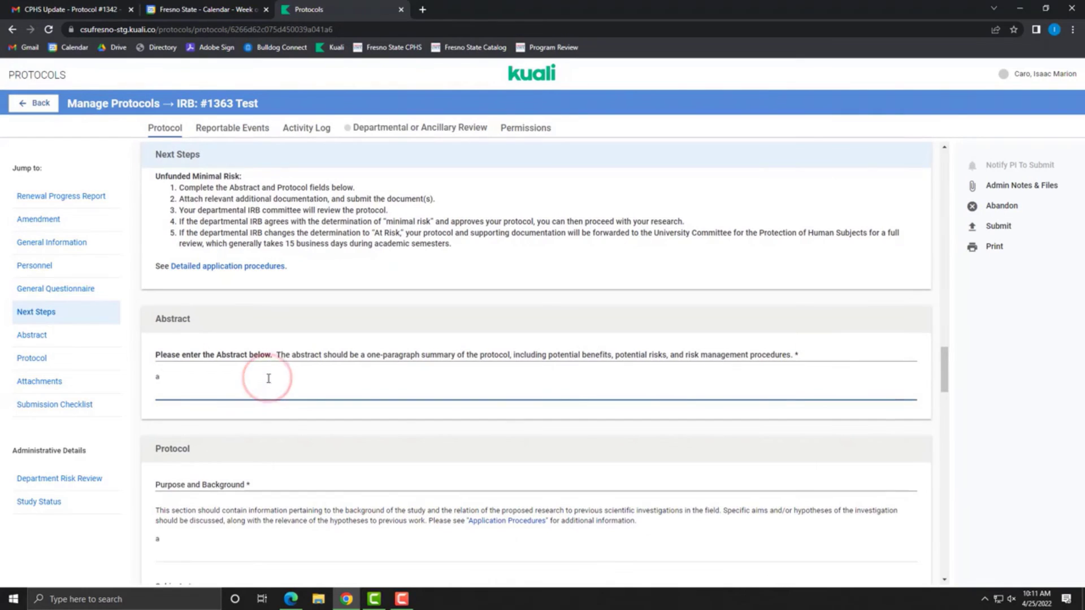
type("bc")
scroll(269, 378, "down", 3)
left_click(233, 371)
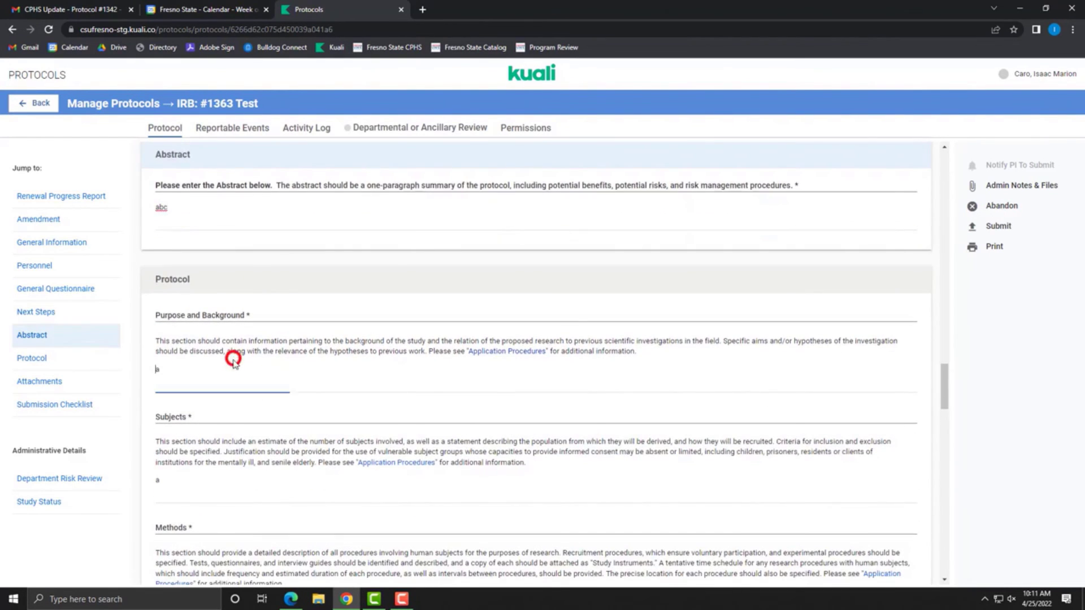
type("bc")
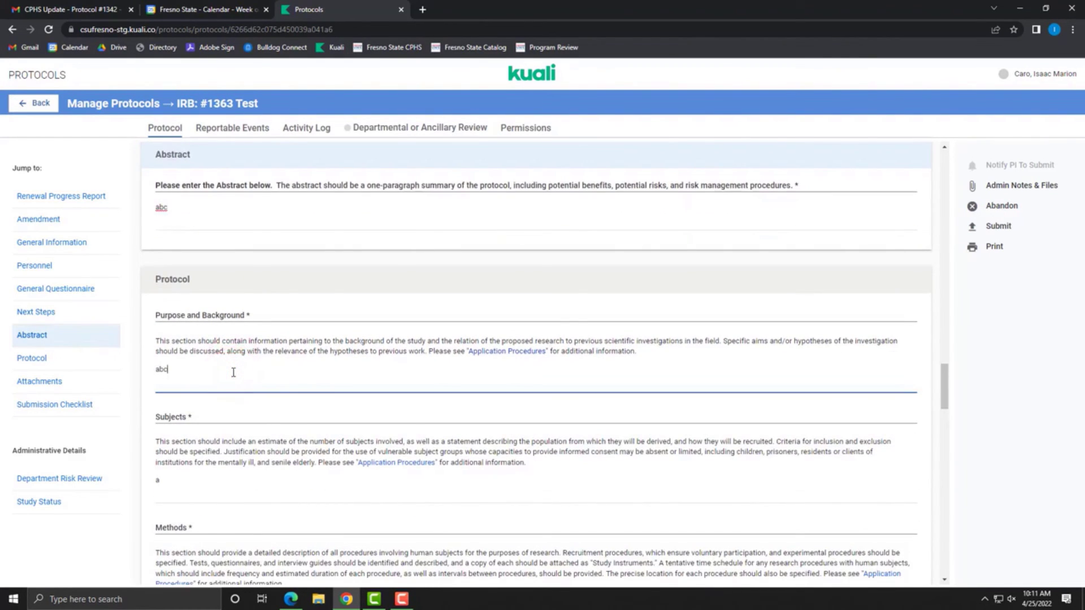
Step: Scroll through the rest of the protocol form to check it, then return to the top
scroll(287, 362, "down", 12)
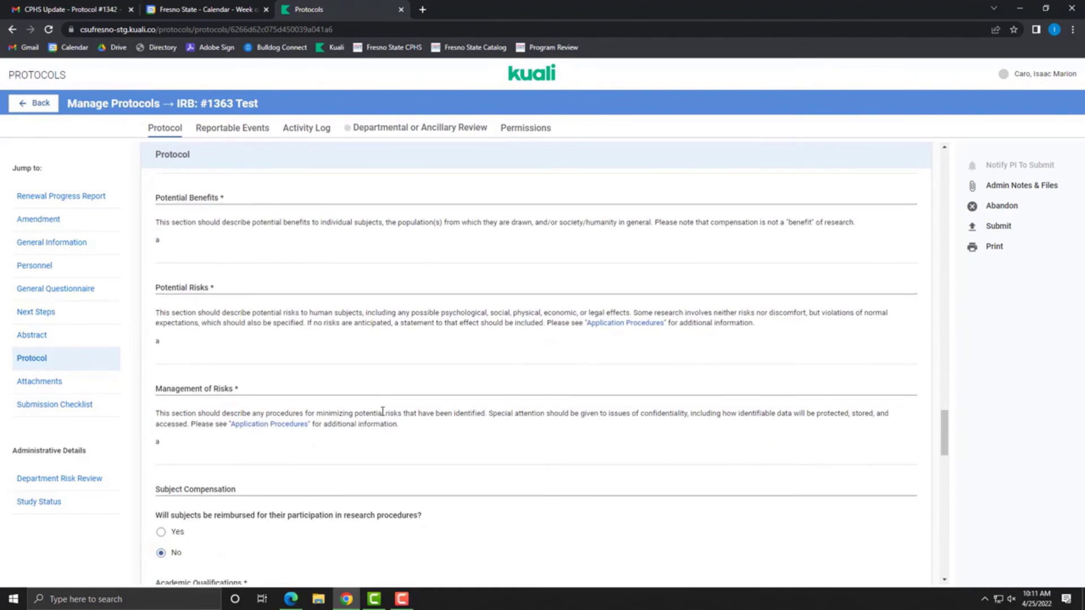
scroll(382, 411, "down", 12)
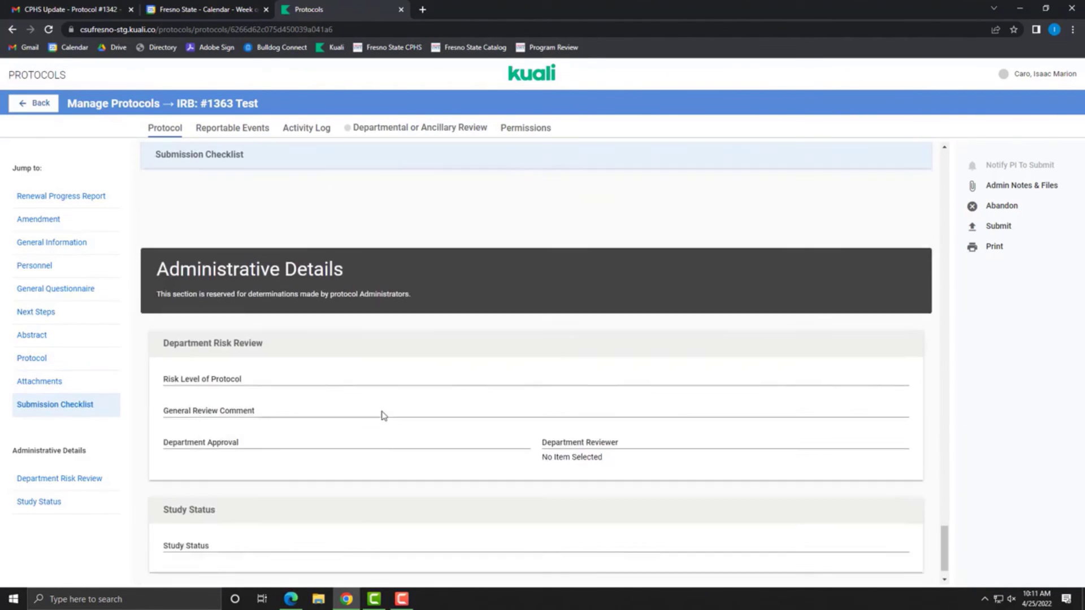
scroll(665, 363, "up", 15)
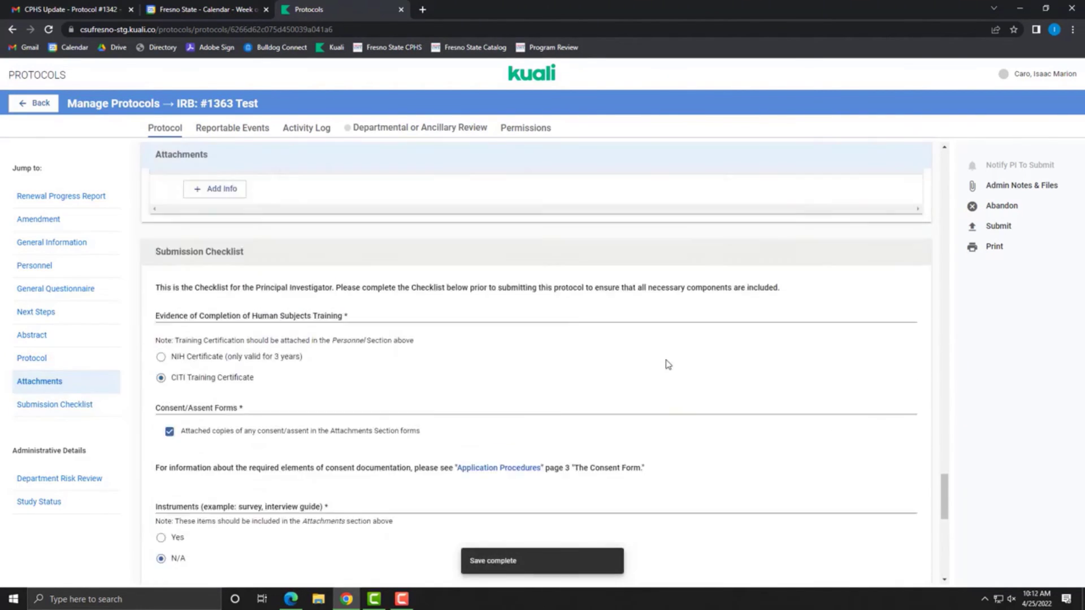
scroll(668, 364, "up", 15)
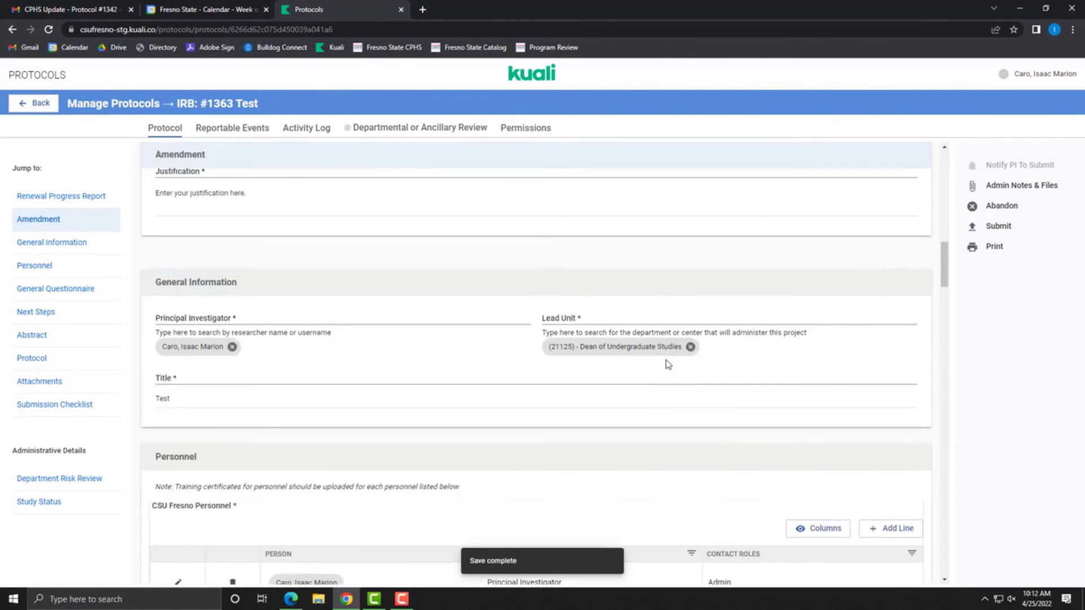
scroll(666, 364, "up", 5)
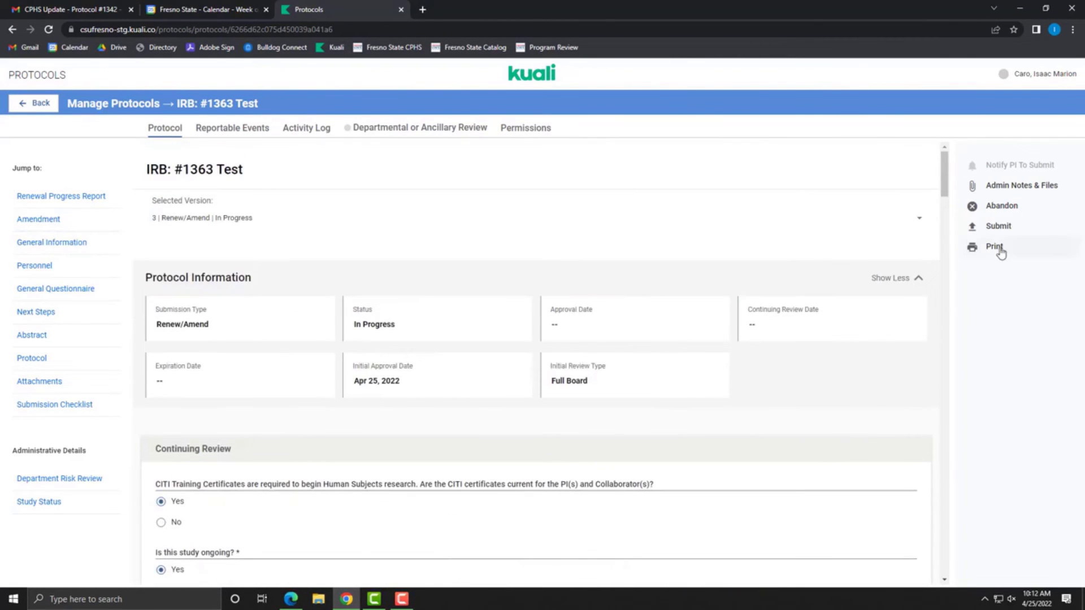
Step: Submit the renewal/amendment, then start a Close Request on protocol #1363 Test
left_click(997, 227)
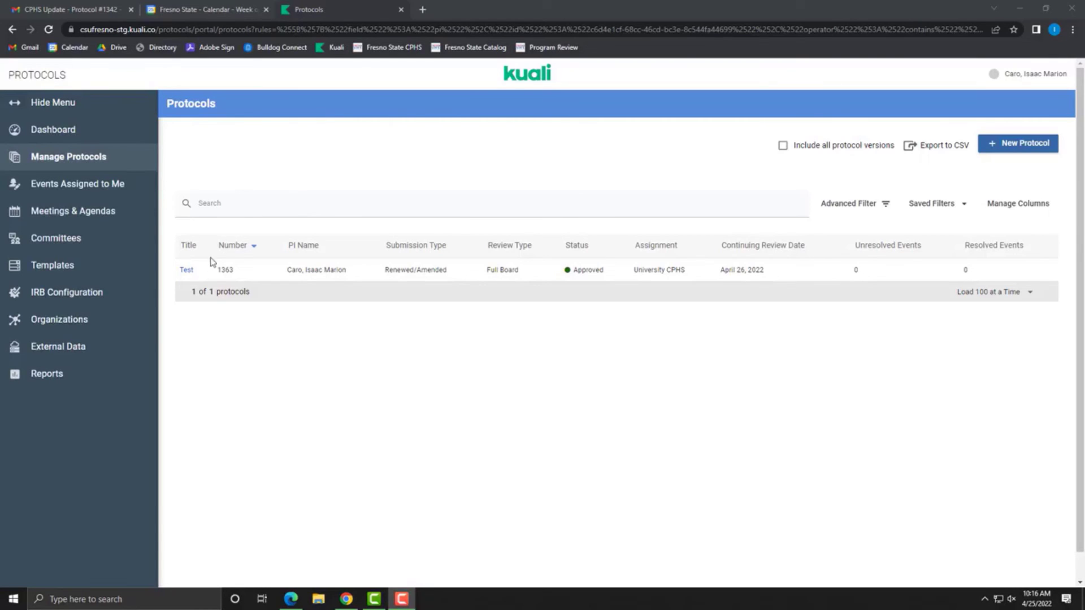
left_click(188, 270)
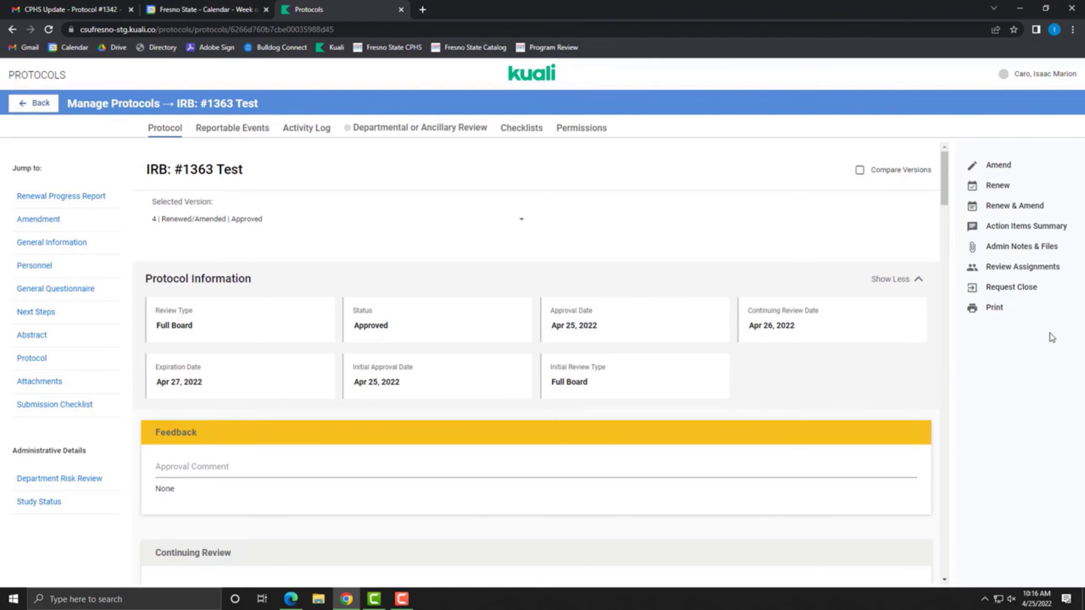
left_click(1031, 288)
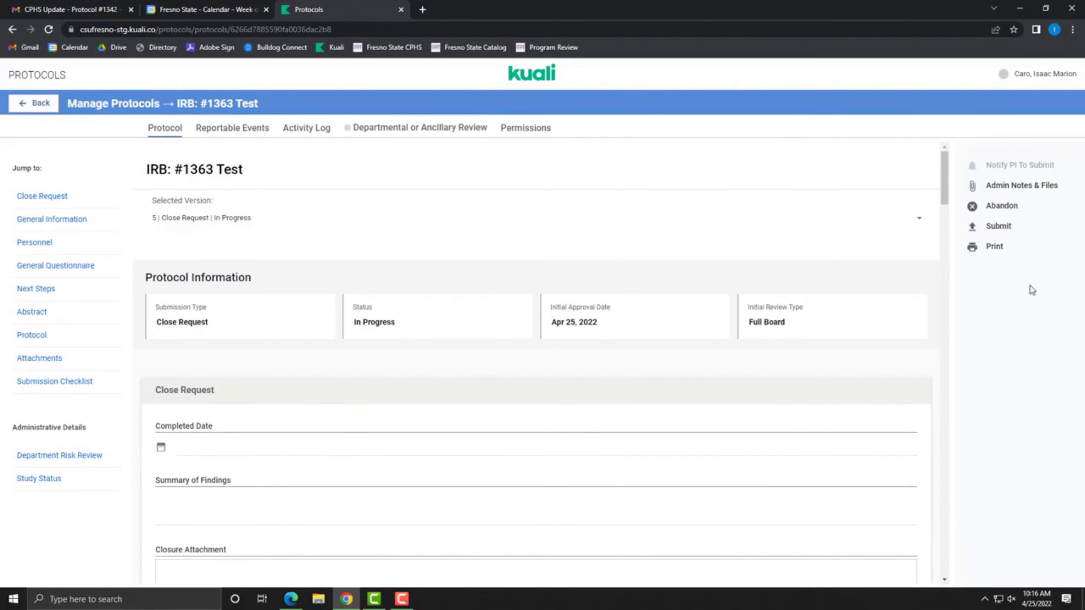
Step: Set the completed date to April 25, 2022 and enter the summary 'Enter summary here.'
scroll(276, 285, "down", 3)
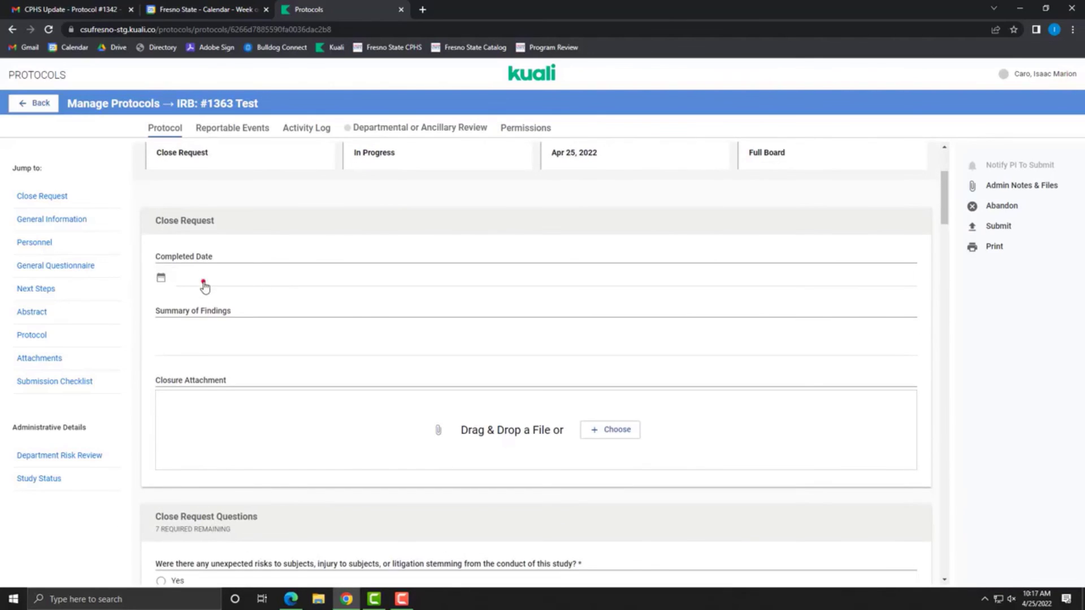
left_click(204, 285)
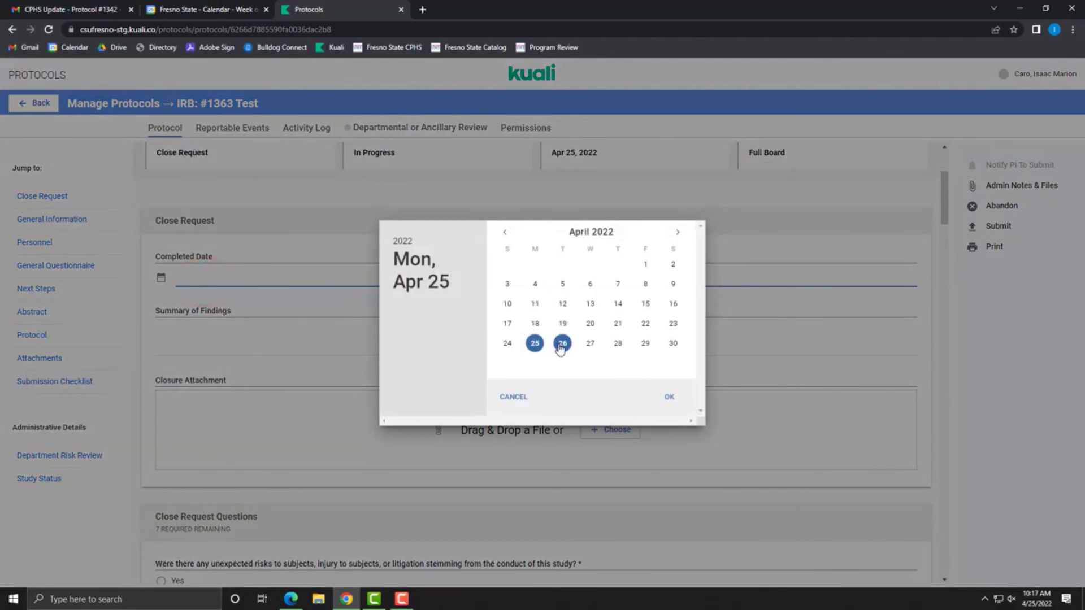
left_click(534, 343)
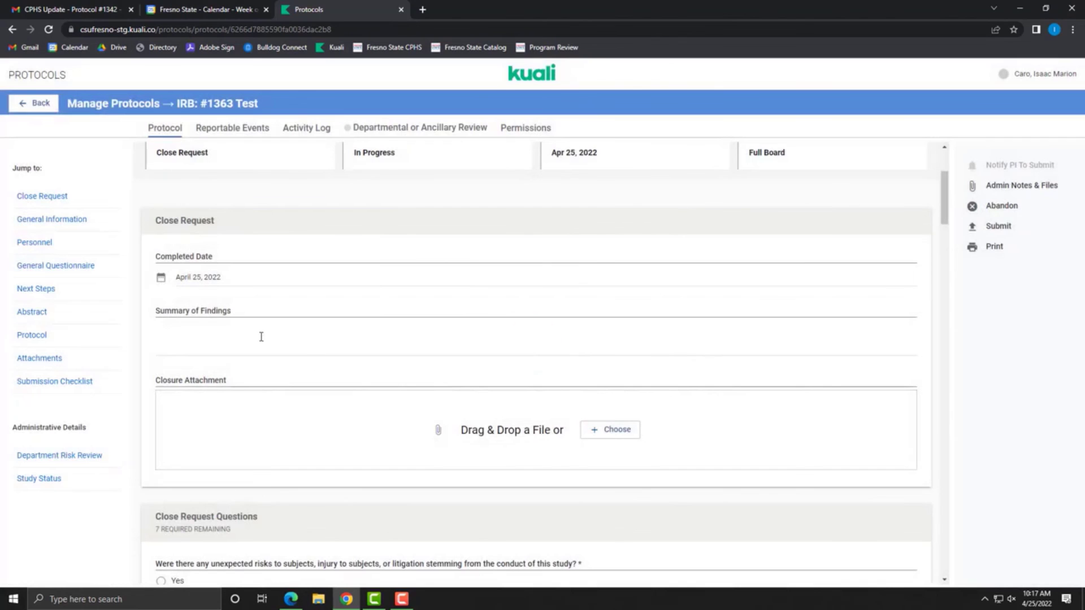
left_click(259, 336)
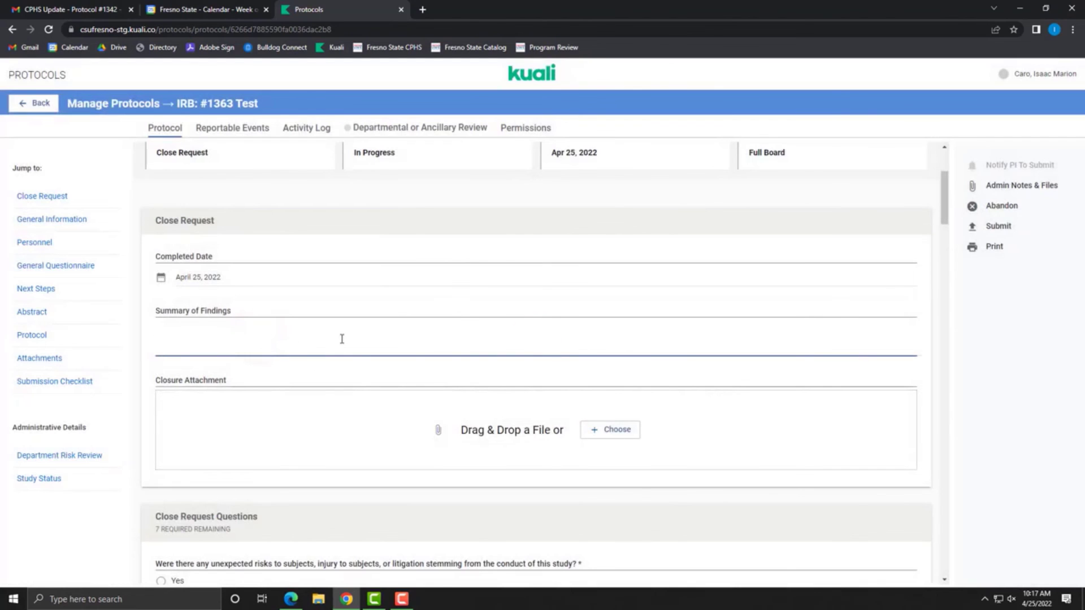
type("Enter summary here")
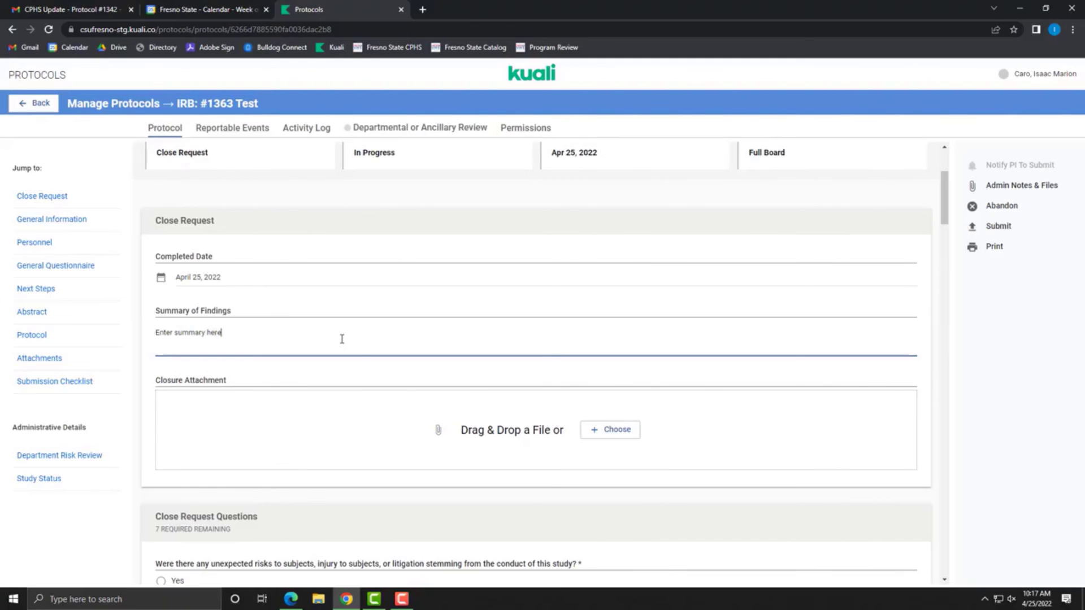
type(".")
Step: Answer No to withdrawals and needed care, Yes to publishing and sharing results with participants
scroll(516, 416, "down", 1)
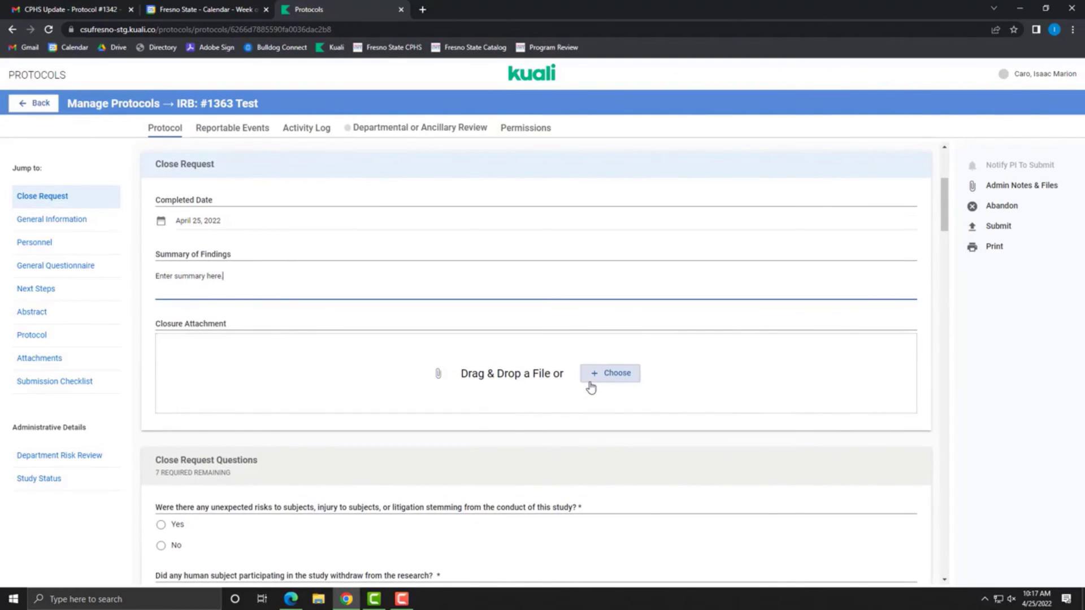
scroll(590, 387, "down", 5)
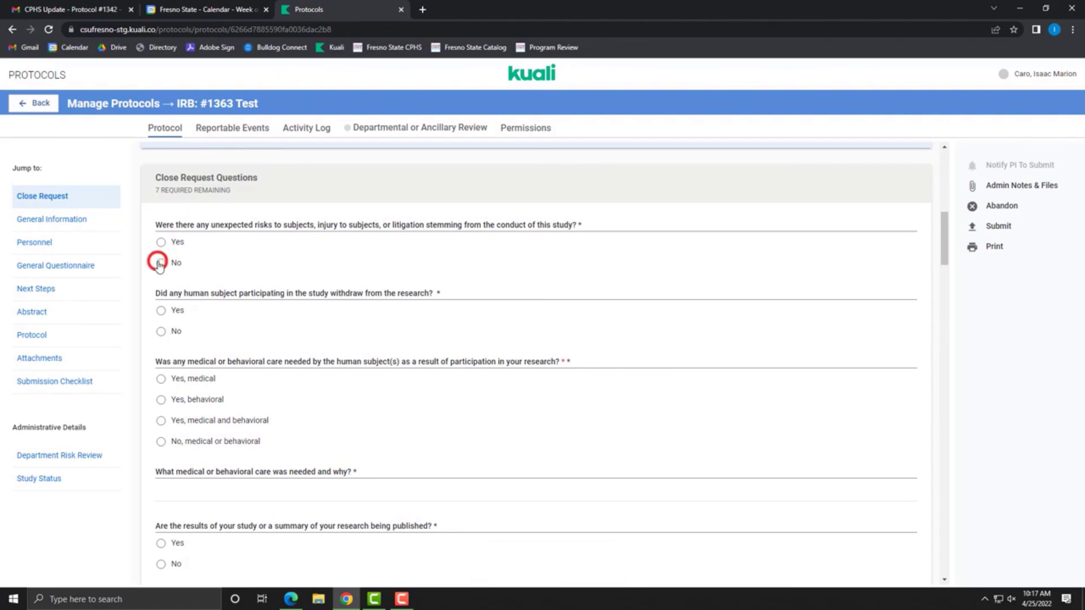
left_click(162, 333)
left_click(183, 441)
scroll(230, 442, "down", 3)
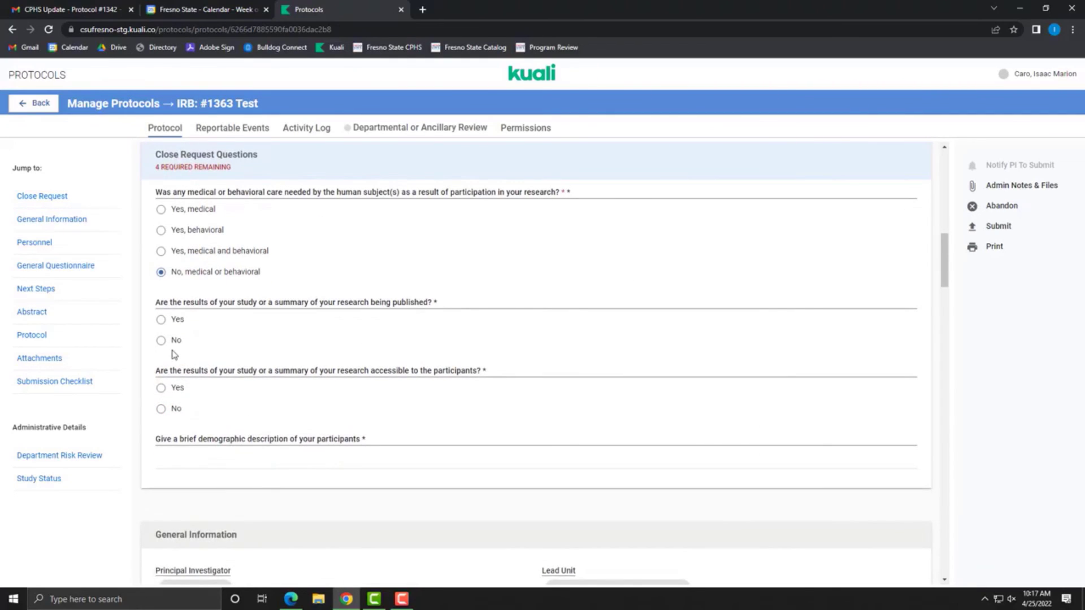
left_click(161, 319)
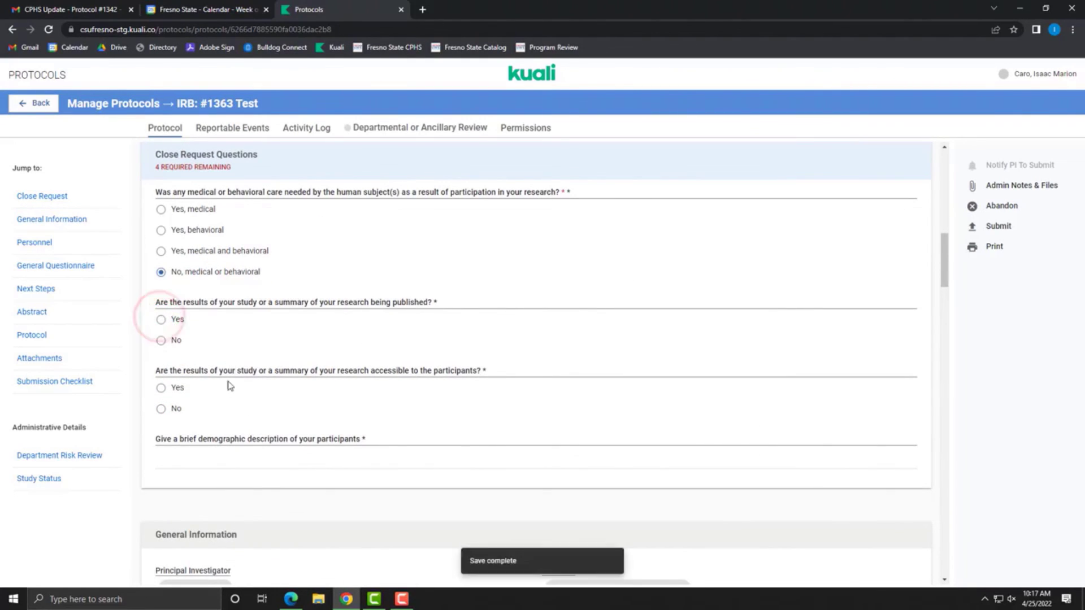
left_click(162, 320)
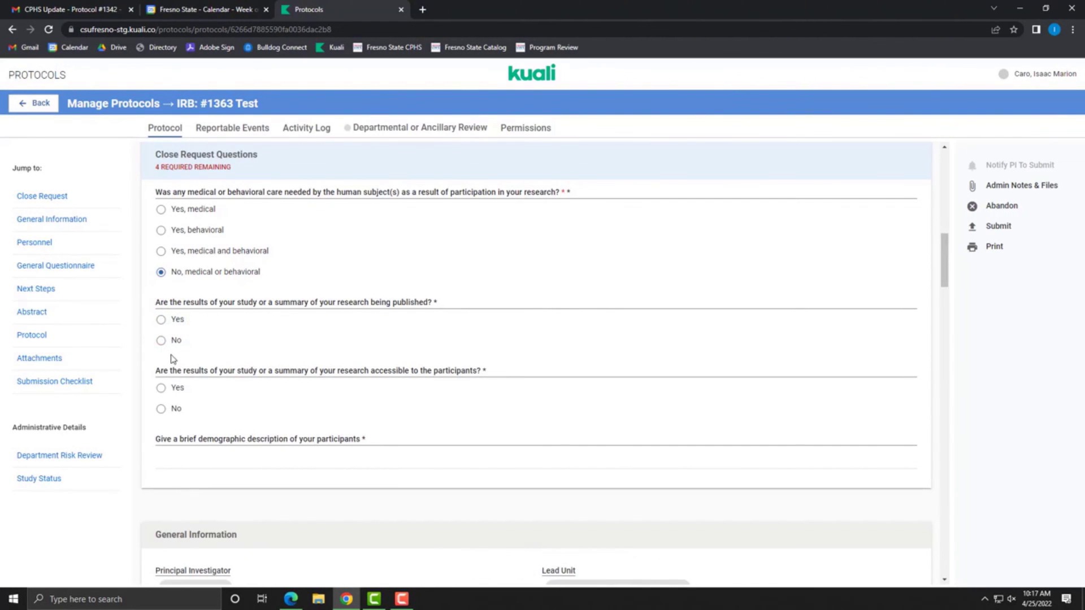
left_click(161, 388)
left_click(162, 320)
Step: Enter the demographic description as 'enter description', correcting its misspelling
left_click(175, 458)
type("cription")
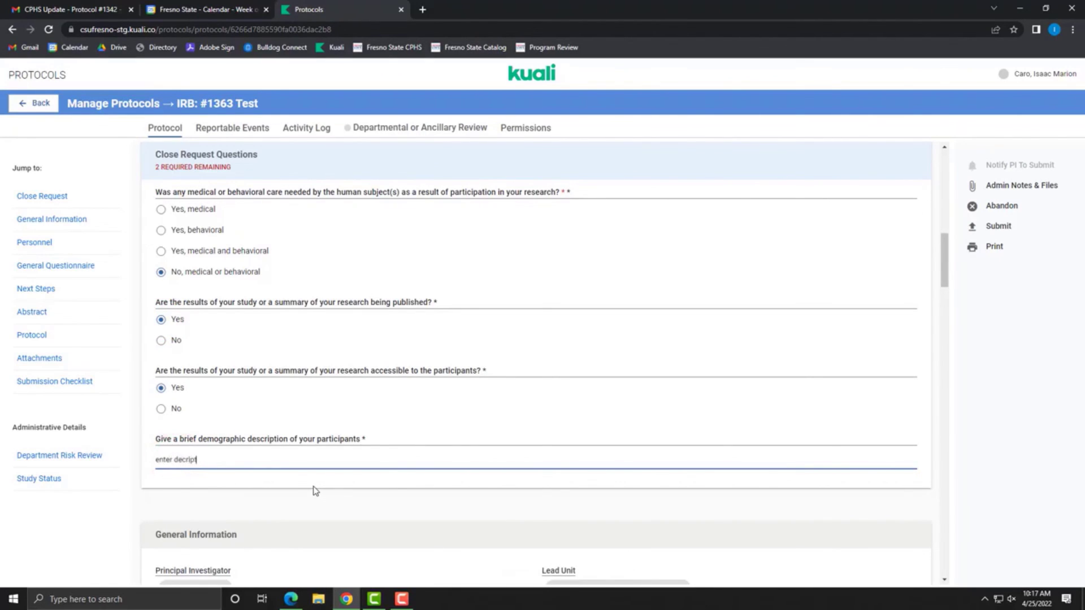
right_click(201, 460)
left_click(231, 322)
scroll(313, 476, "down", 5)
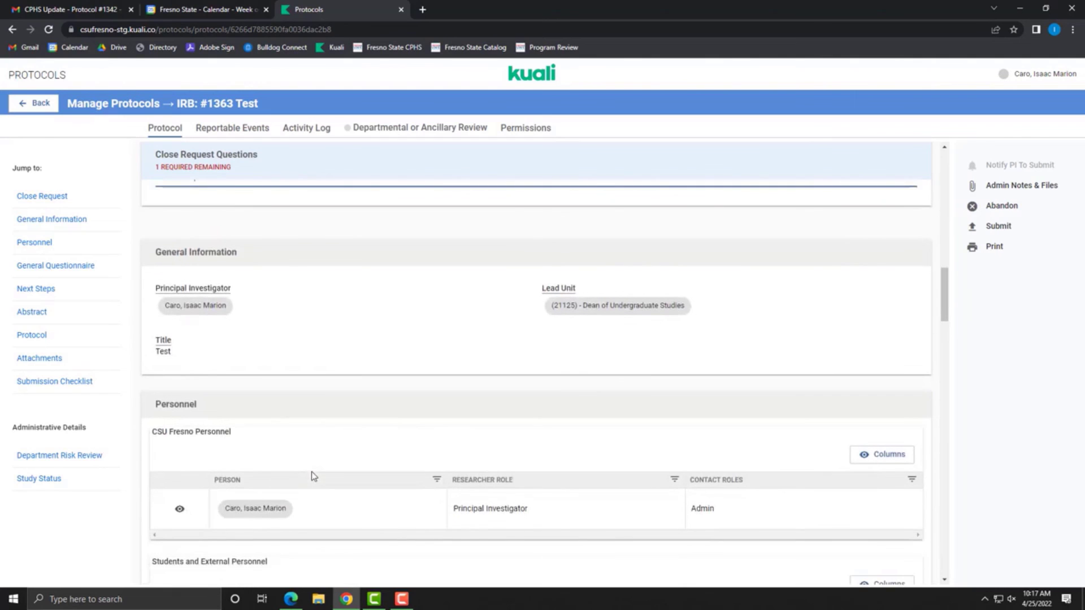
scroll(314, 476, "down", 7)
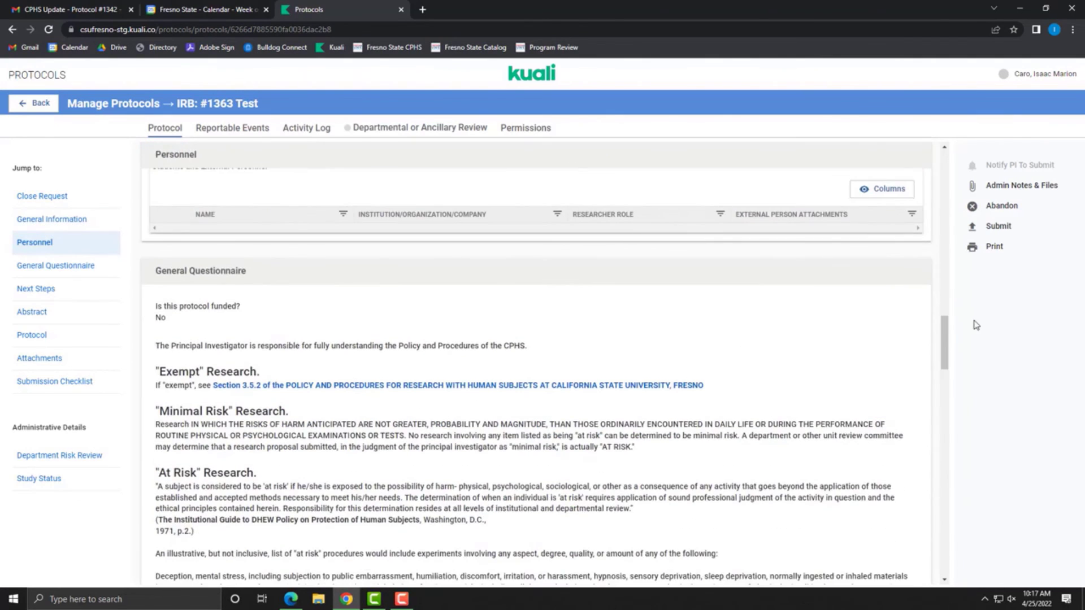
scroll(904, 305, "up", 20)
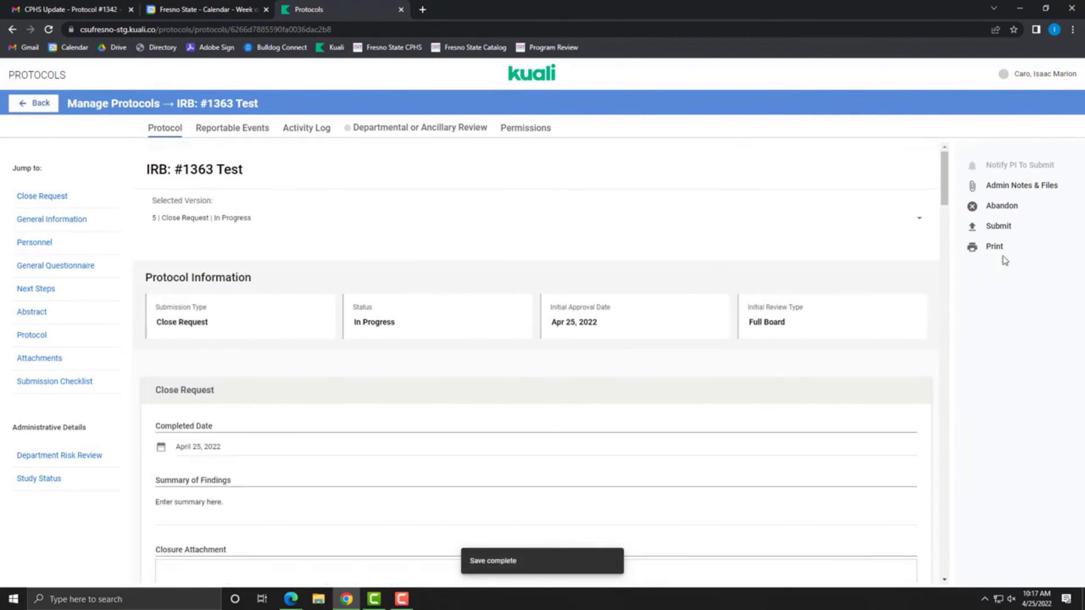
Step: Answer the flagged unexpected-risks question No and submit the Close Request for review
left_click(1021, 229)
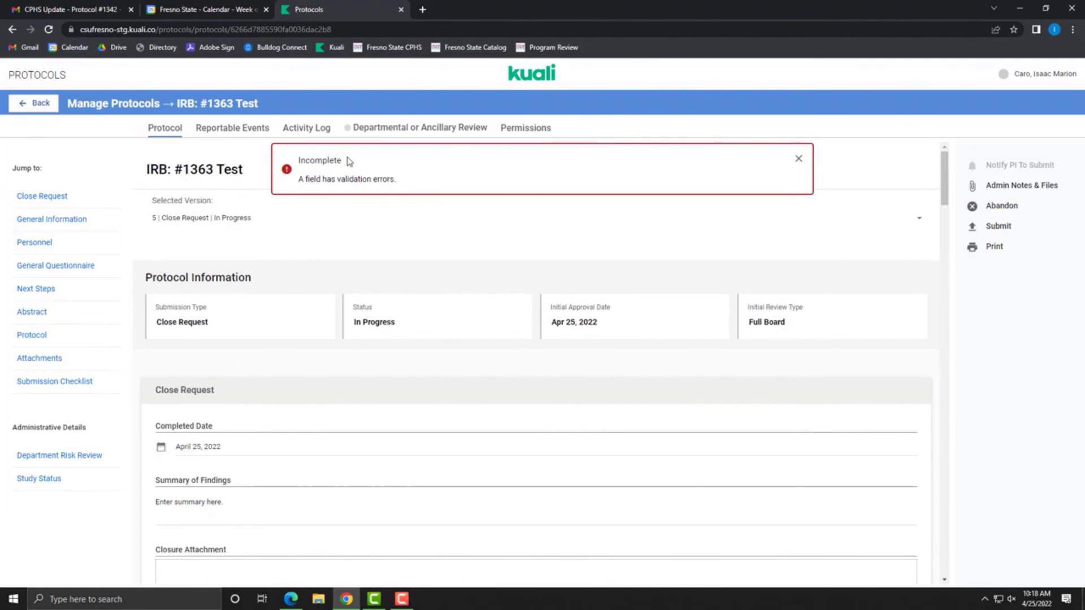
scroll(343, 373, "down", 9)
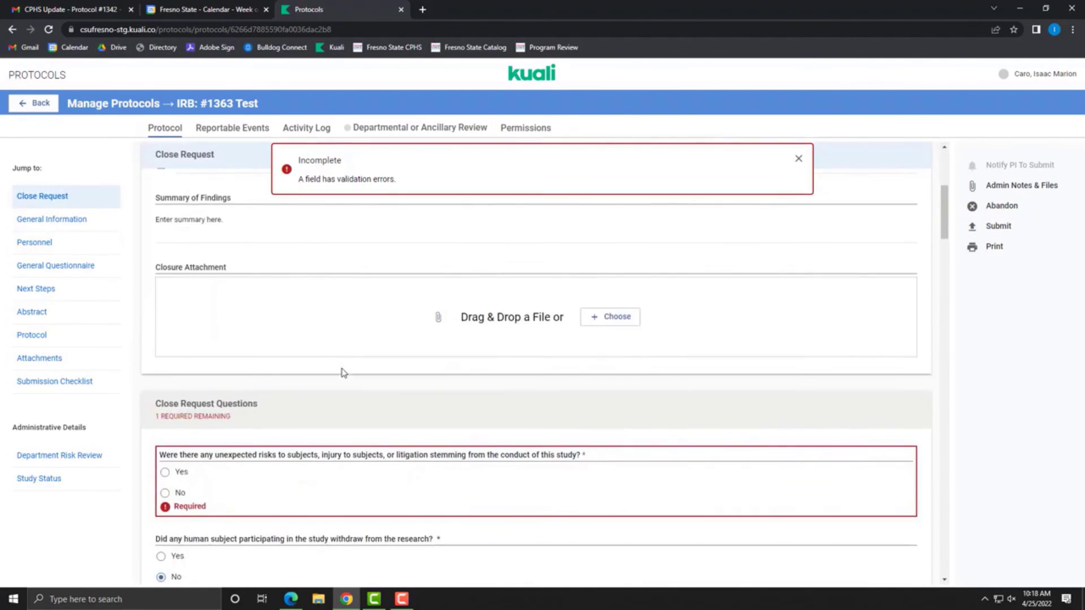
left_click(165, 267)
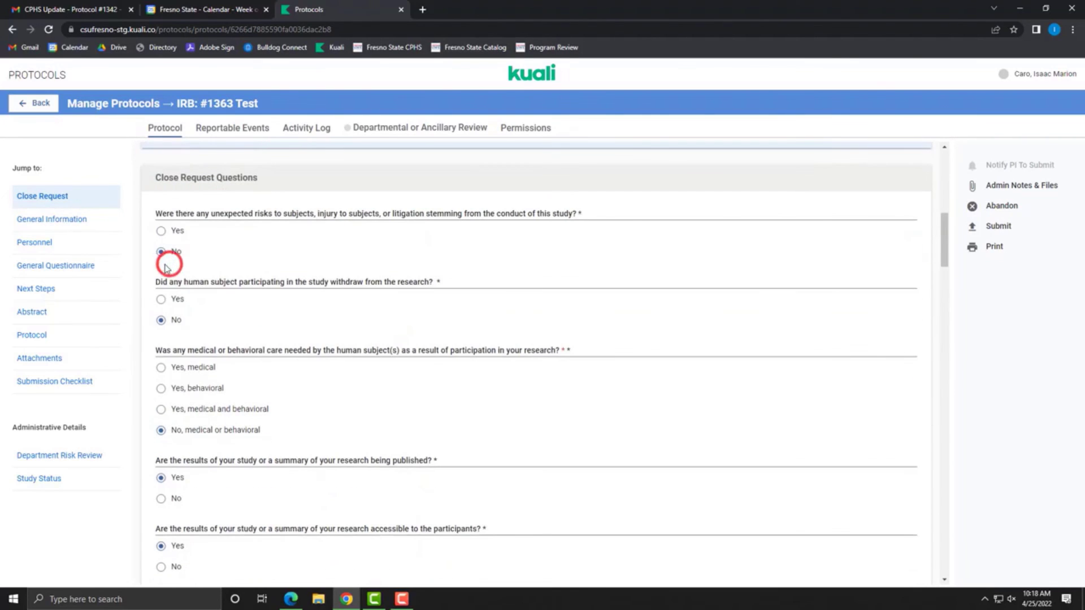
left_click(988, 226)
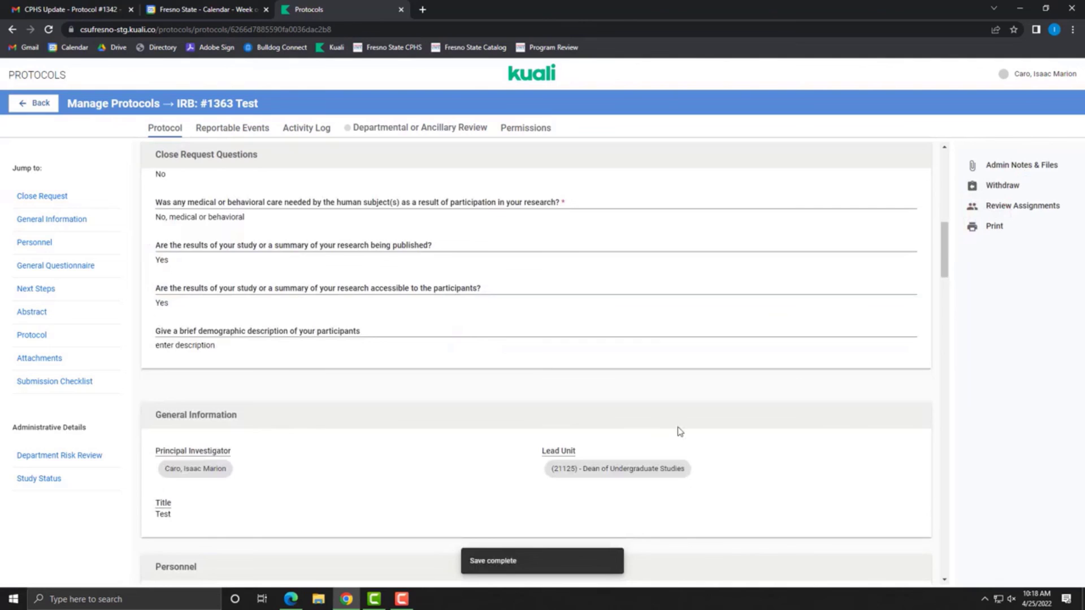
scroll(680, 432, "up", 8)
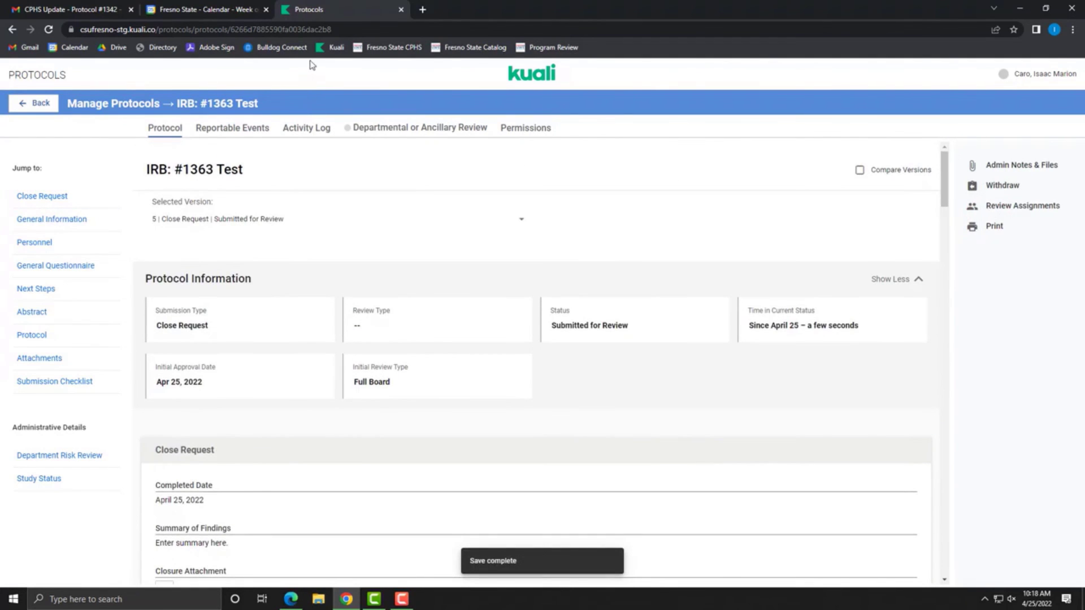